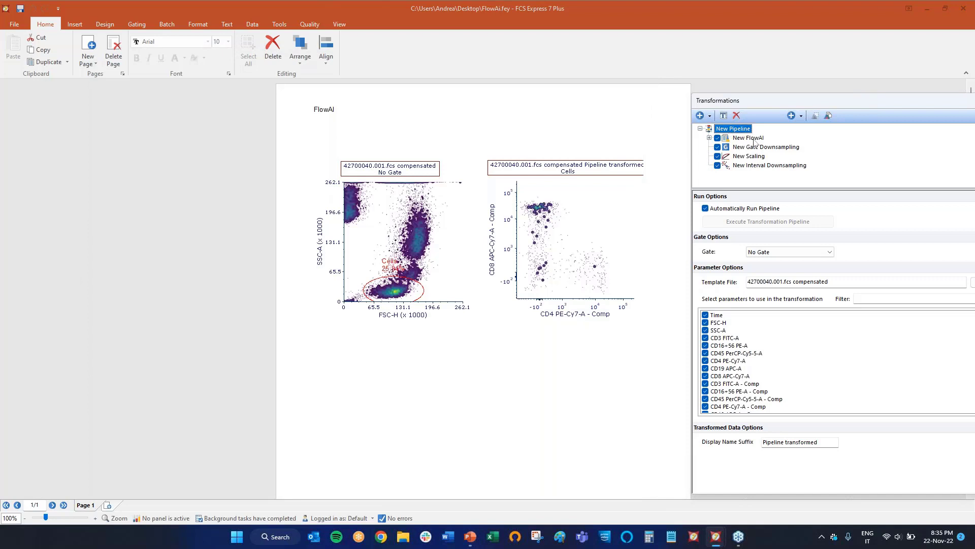
# Set the sample size of the pipeline's interval downsampling step to 2000.
pyautogui.click(751, 139)
pyautogui.click(762, 147)
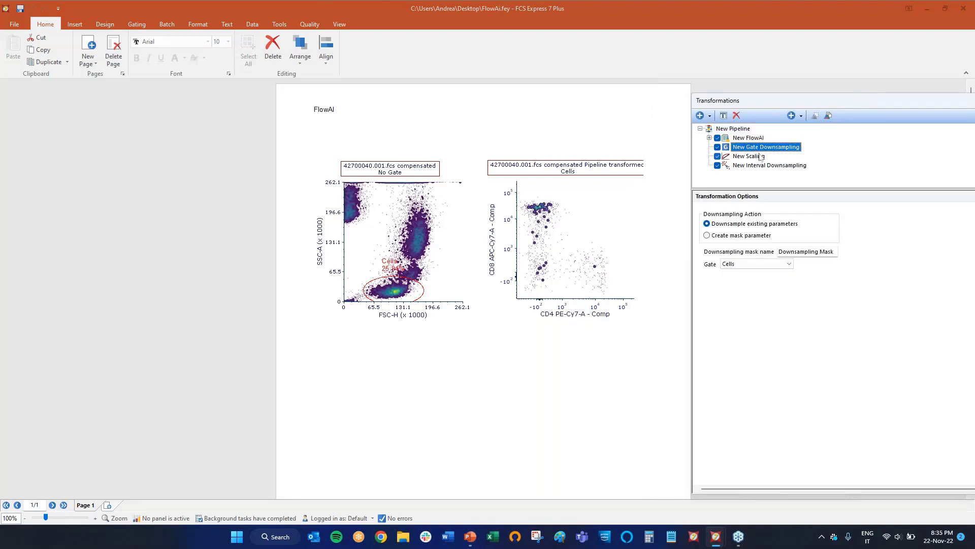
pyautogui.click(759, 157)
pyautogui.click(768, 164)
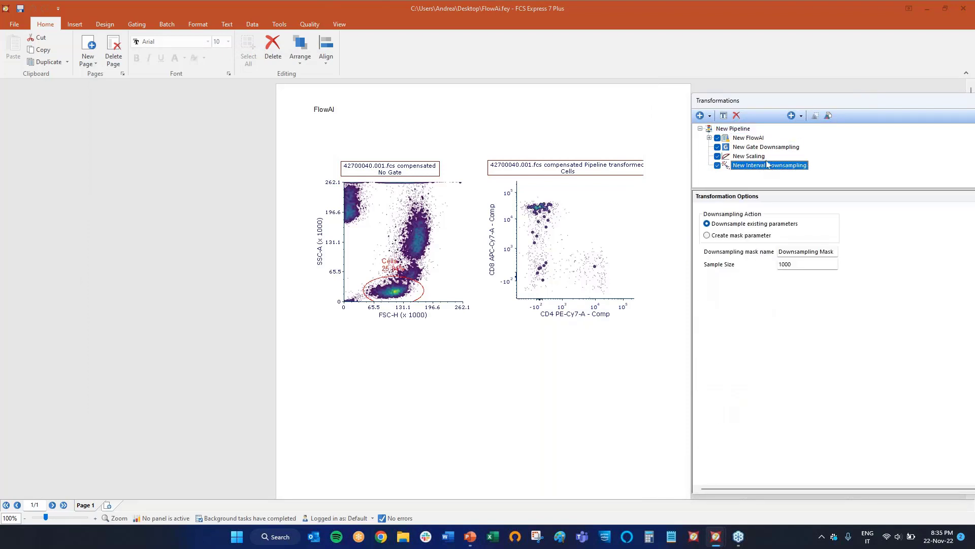
pyautogui.click(783, 264)
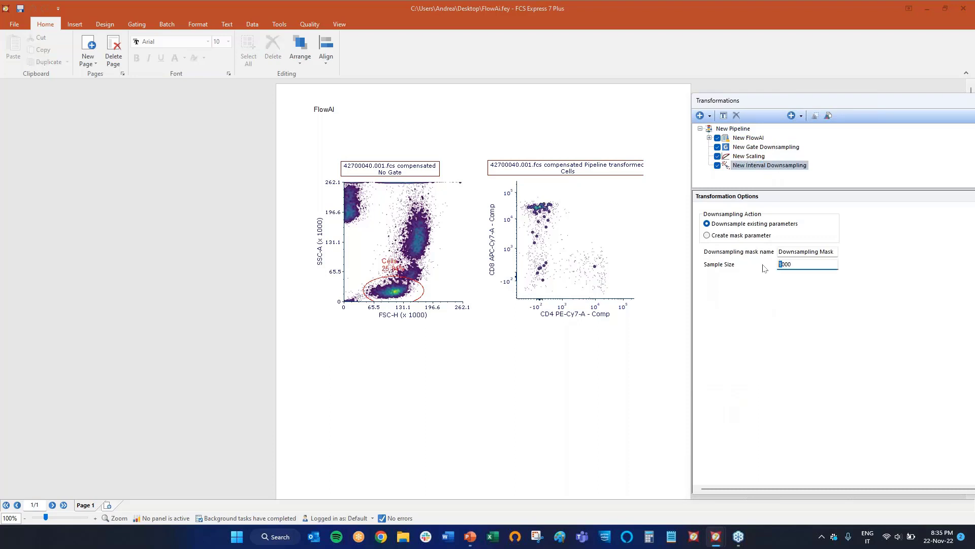
pyautogui.press('BackSpace')
pyautogui.write('2')
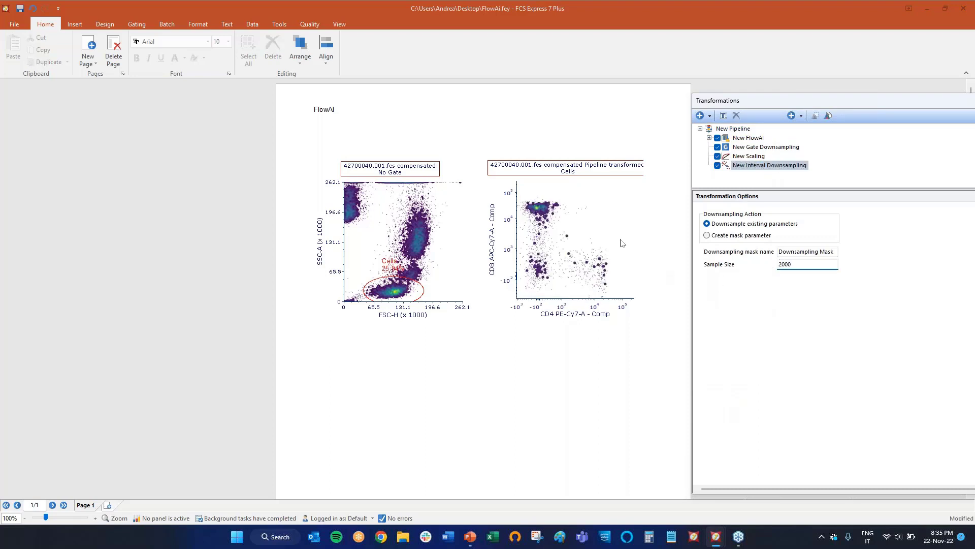
# Open the data list beside the page and preview the plots with 42846038.001.fcs before returning to 42700040.001.fcs.
pyautogui.click(576, 237)
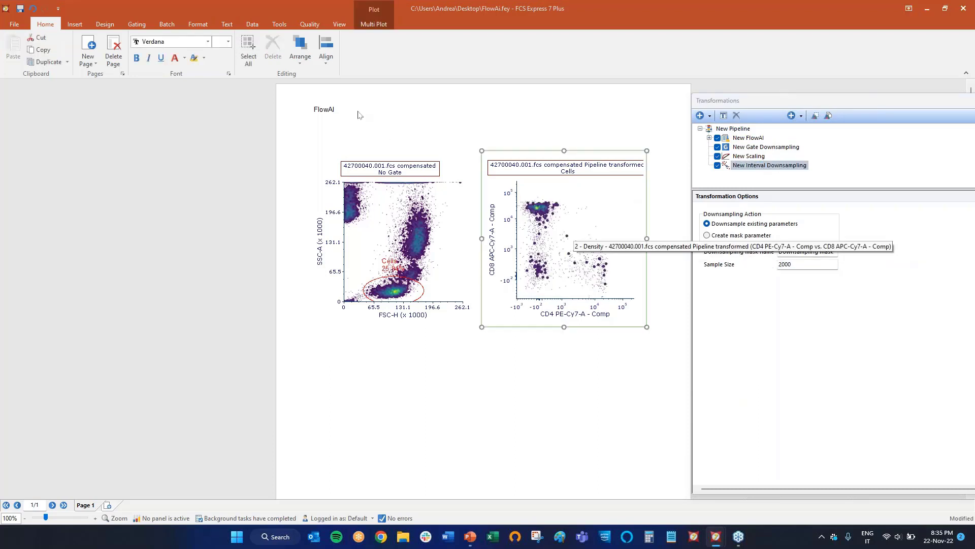
pyautogui.click(252, 23)
pyautogui.click(306, 51)
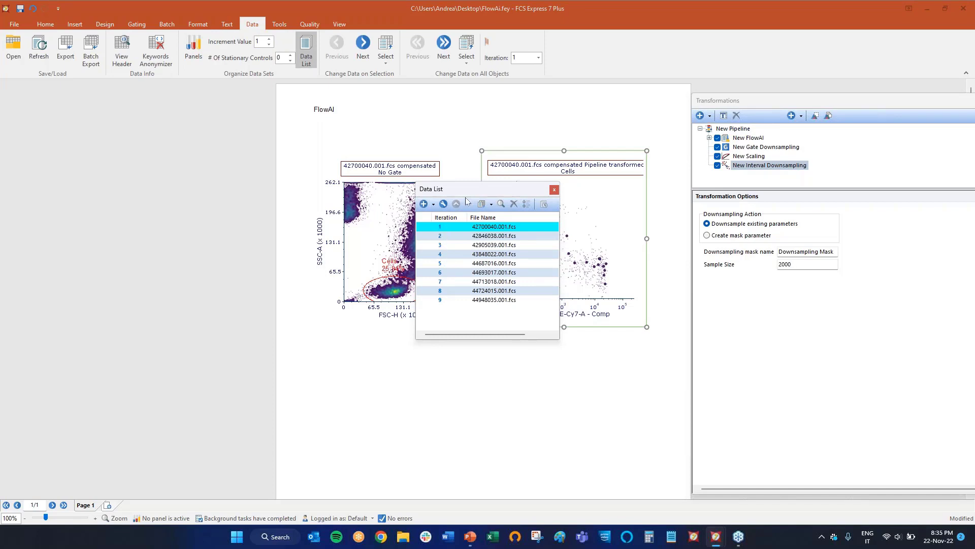
pyautogui.moveTo(458, 190); pyautogui.dragTo(165, 170)
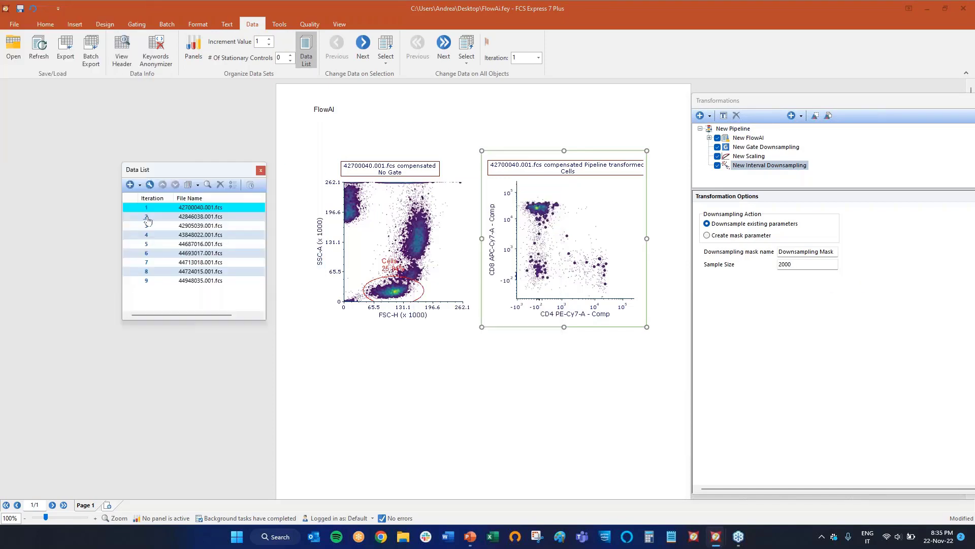
pyautogui.click(148, 220)
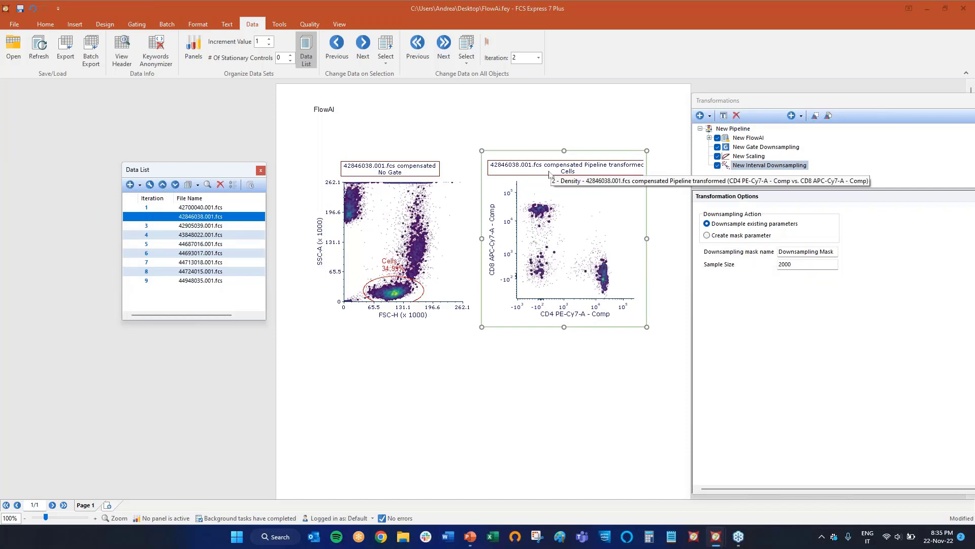
pyautogui.click(147, 208)
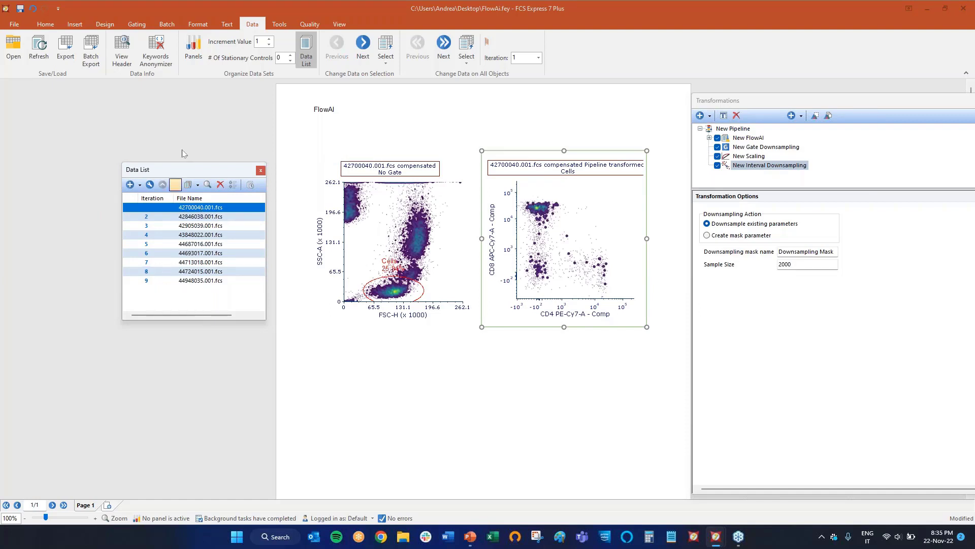
# Start a batch export and add the nine FCS files from 42700040.001.fcs through 44948035.001.fcs.
pyautogui.click(254, 28)
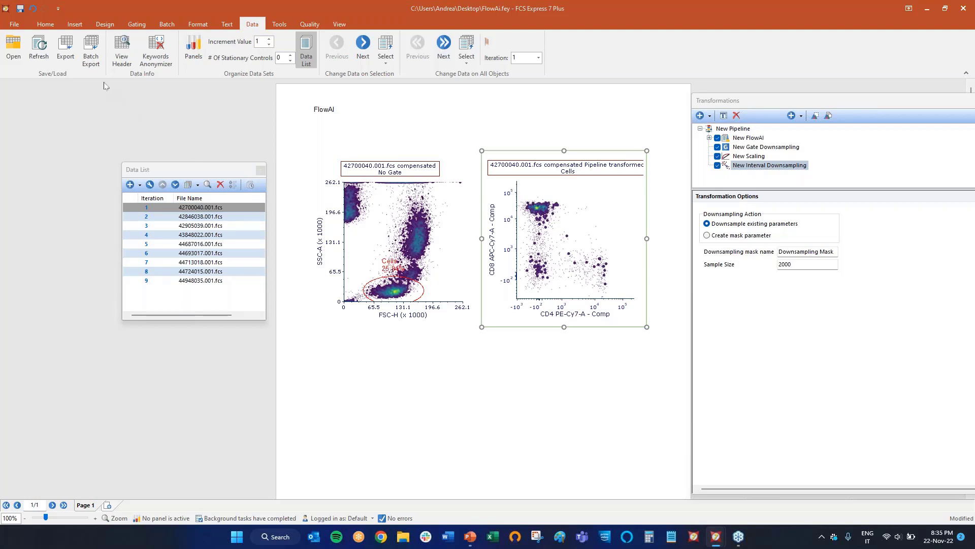
pyautogui.click(89, 53)
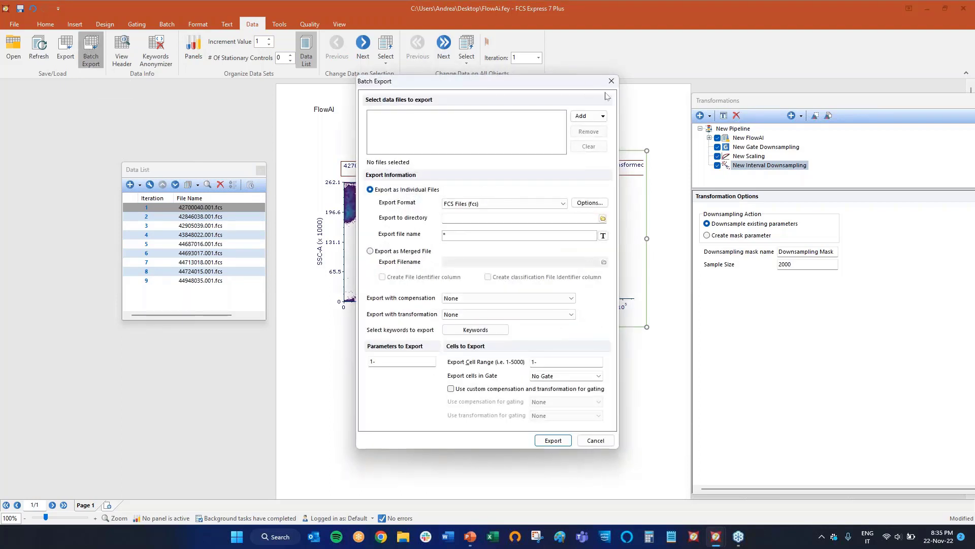
pyautogui.click(598, 118)
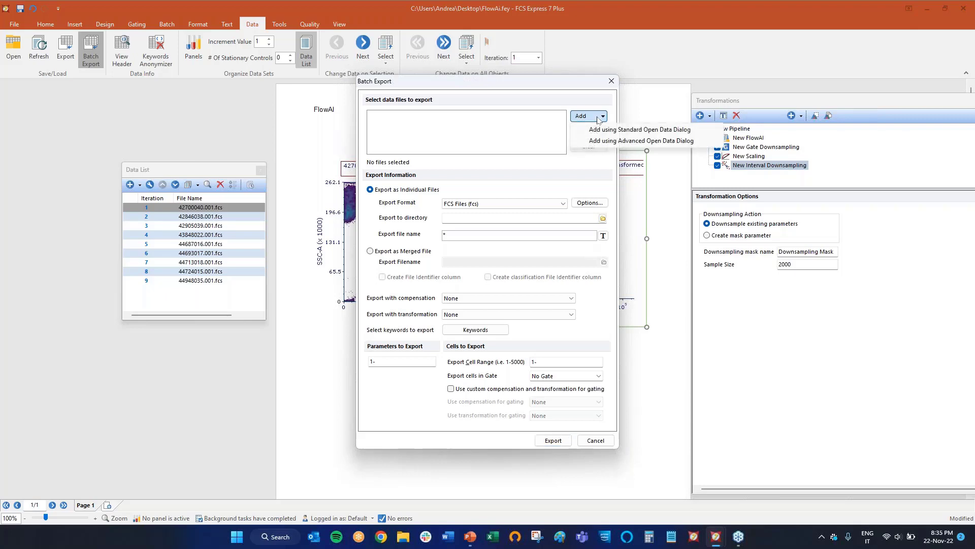
pyautogui.click(583, 130)
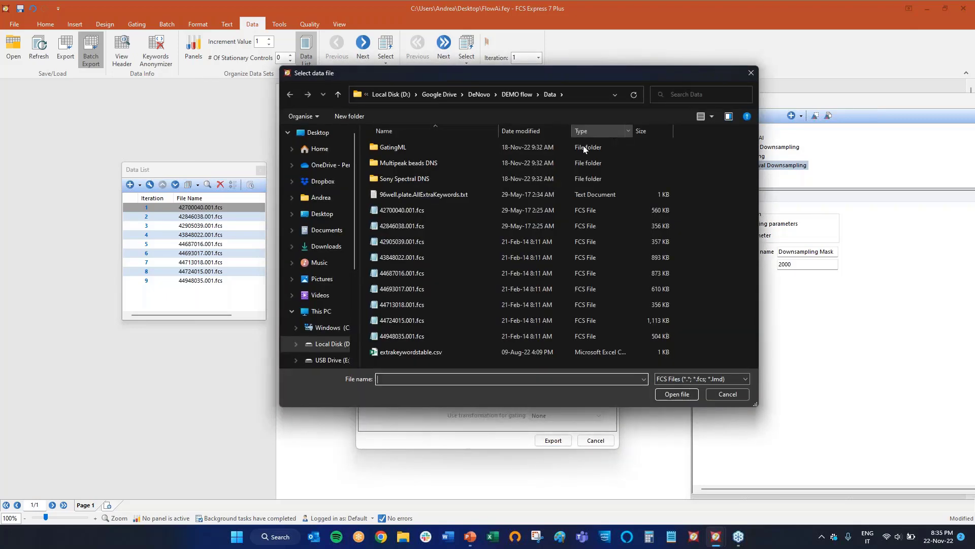
pyautogui.click(488, 209)
pyautogui.keyDown('shift'); pyautogui.click(416, 338); pyautogui.keyUp('shift')
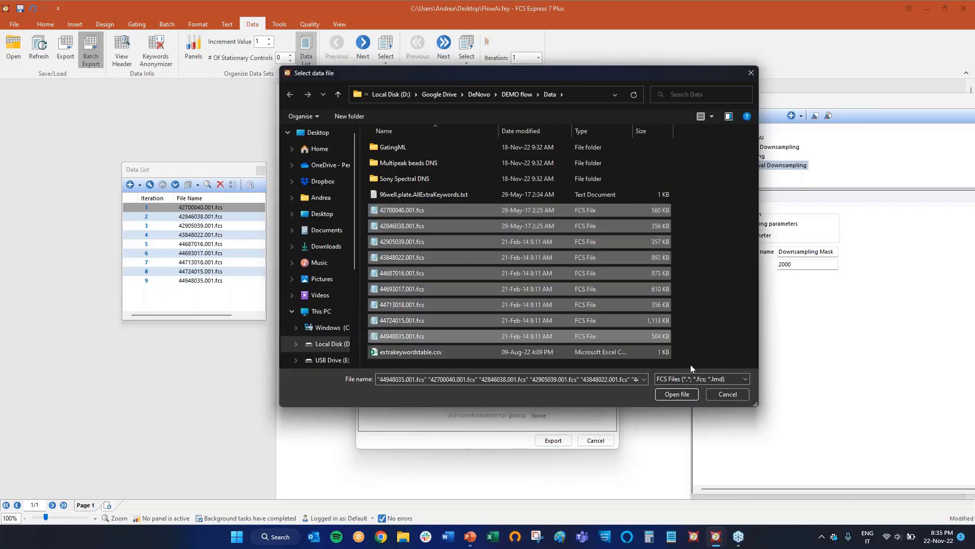
pyautogui.click(678, 394)
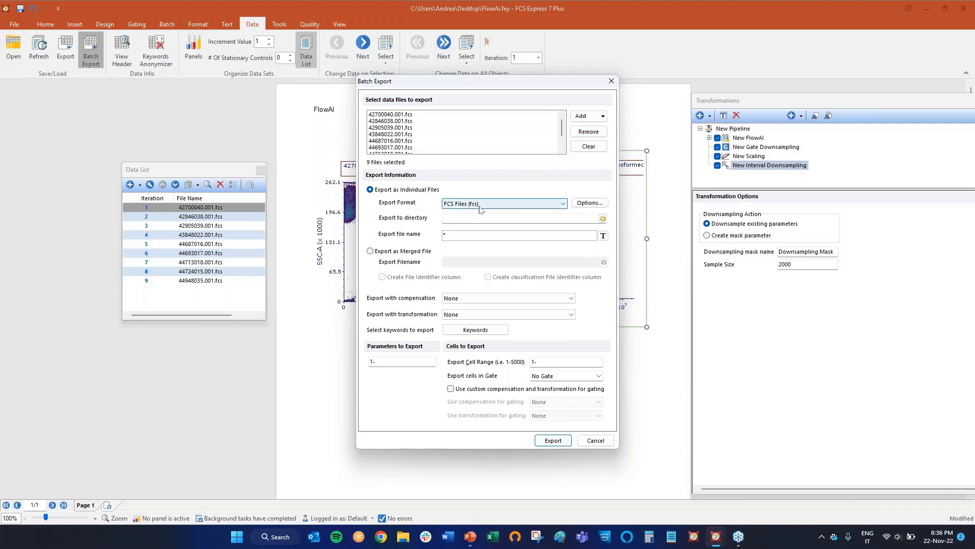
# Create a folder named "Preprocessed files" on the Desktop and set it as the export directory.
pyautogui.click(603, 218)
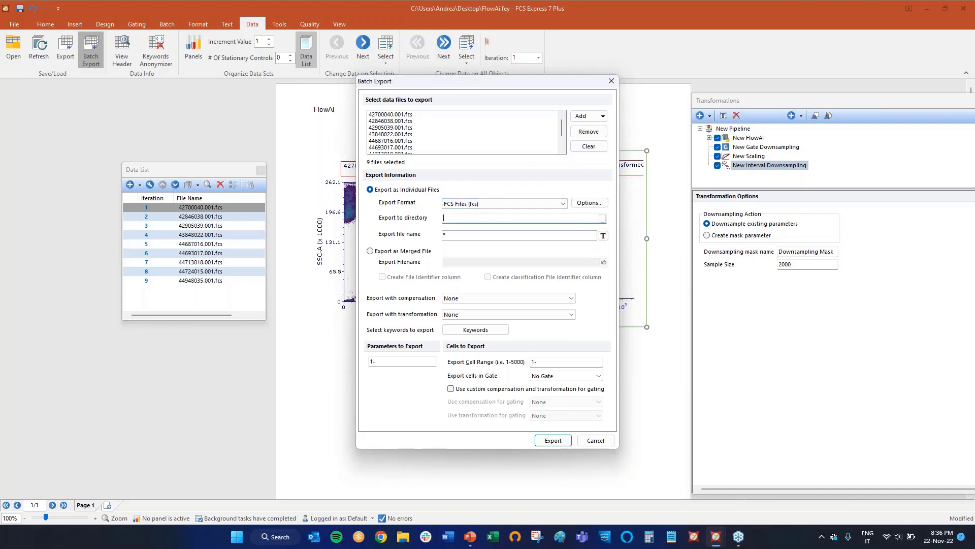
pyautogui.click(317, 133)
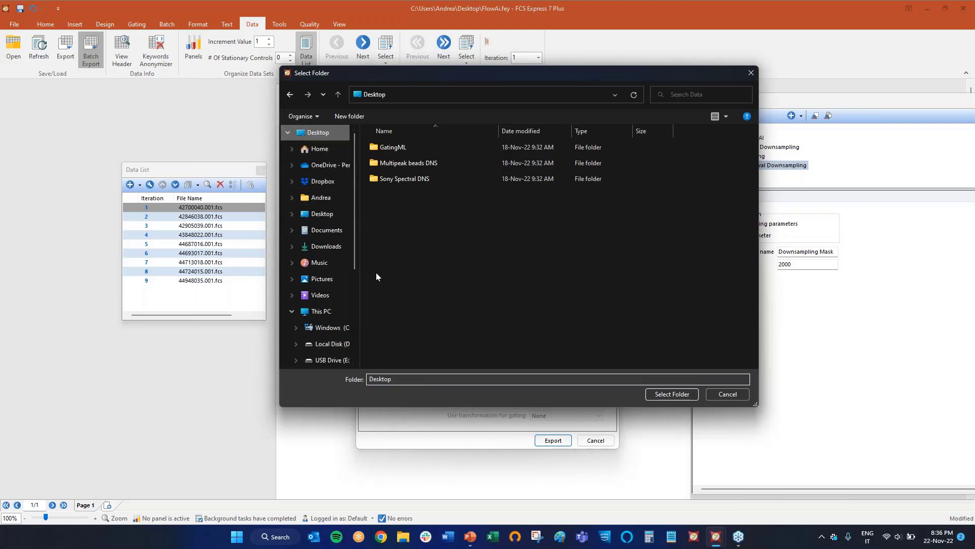
pyautogui.rightClick(654, 368)
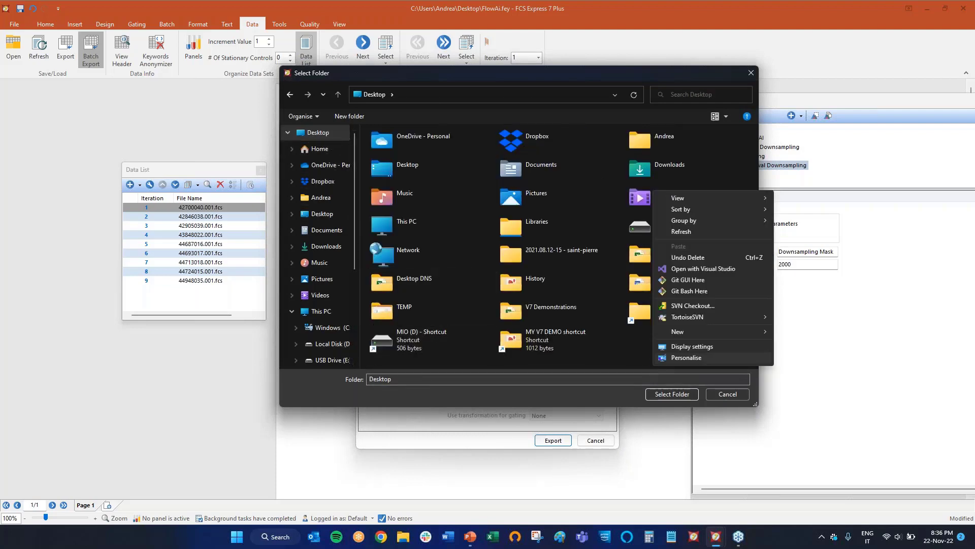
pyautogui.click(683, 358)
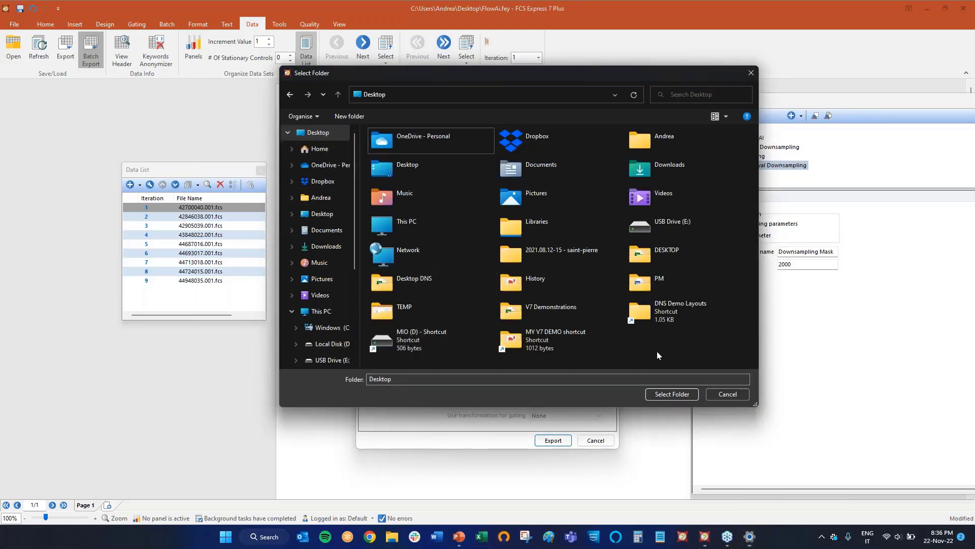
pyautogui.rightClick(657, 352)
pyautogui.moveTo(684, 316)
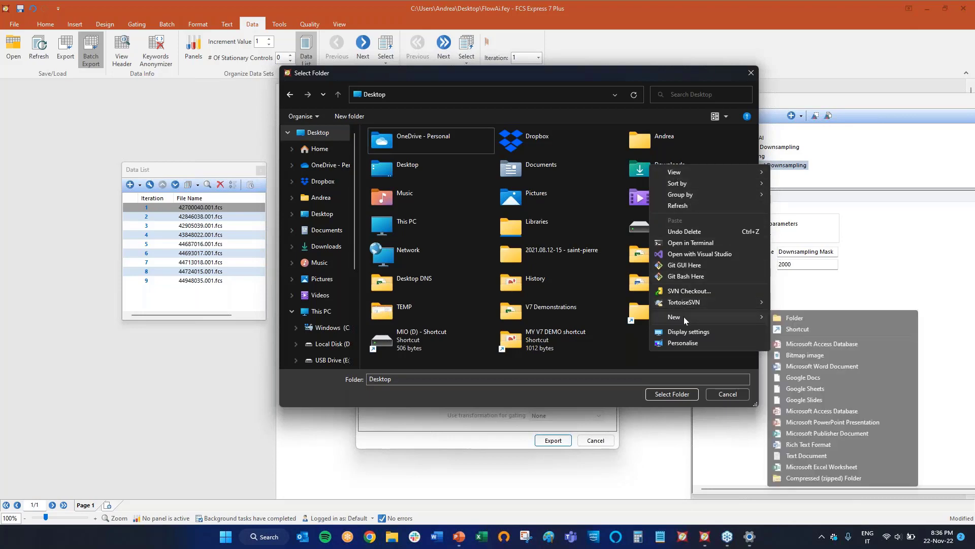
pyautogui.click(788, 319)
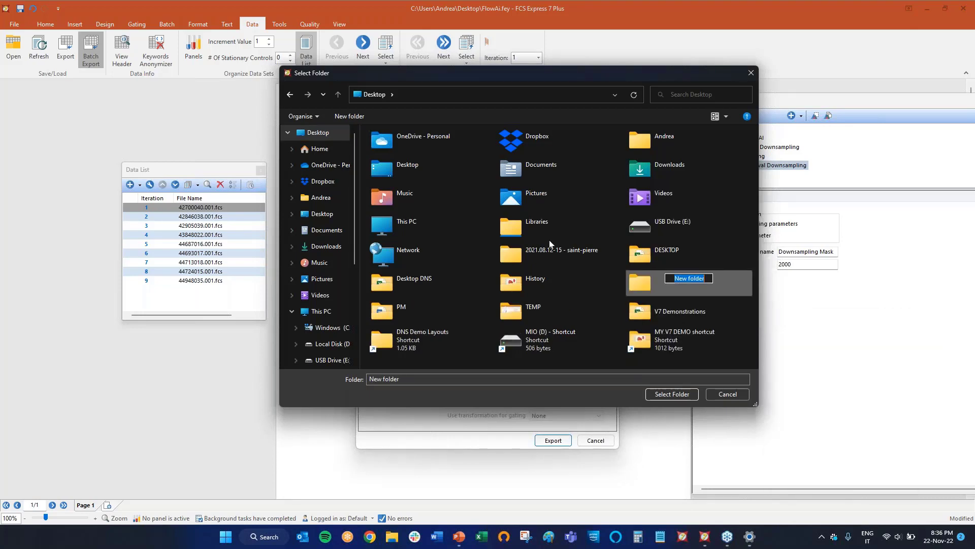
pyautogui.write('Pre')
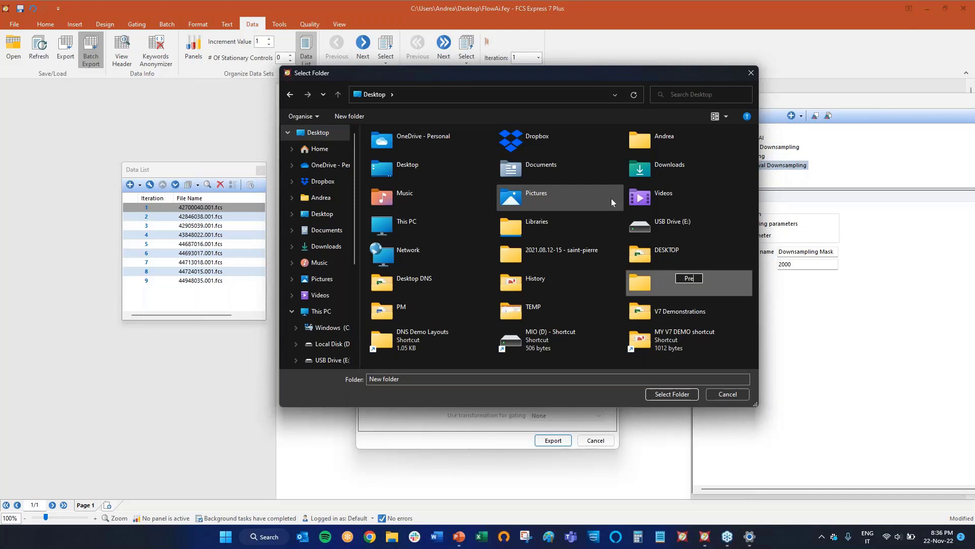
pyautogui.write('processed files')
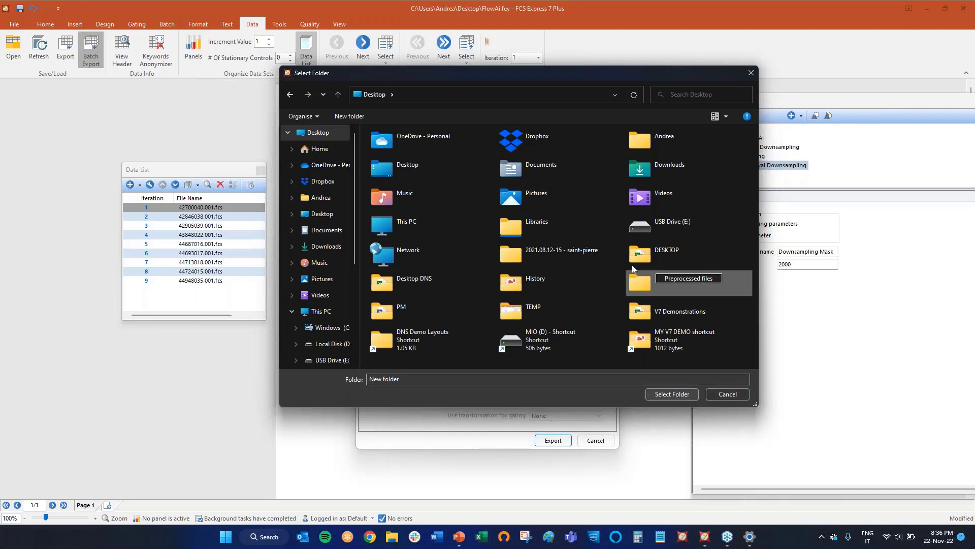
pyautogui.click(724, 291)
pyautogui.doubleClick(663, 279)
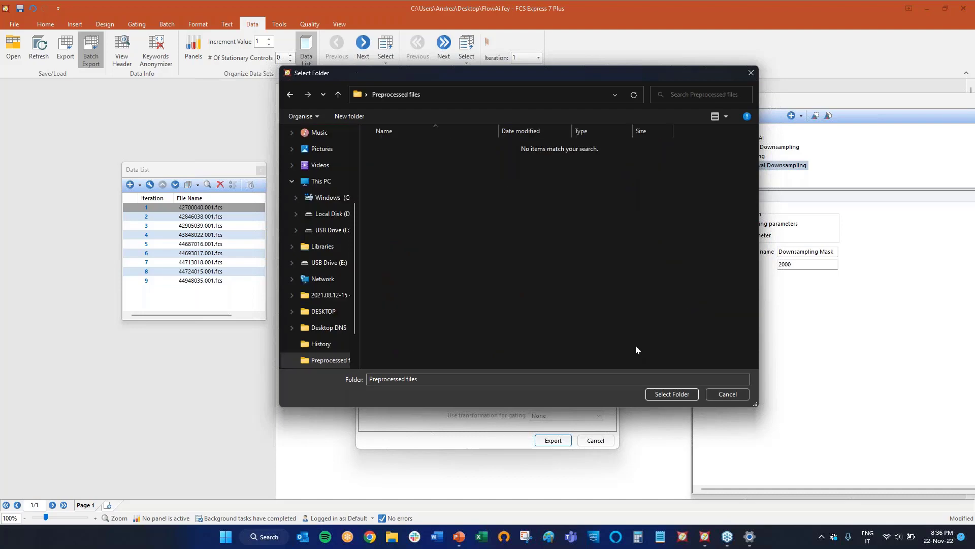
pyautogui.click(664, 394)
# Prefix the export file name's asterisk wildcard with "cleaned_gated_scaled_downsampled_".
pyautogui.click(444, 236)
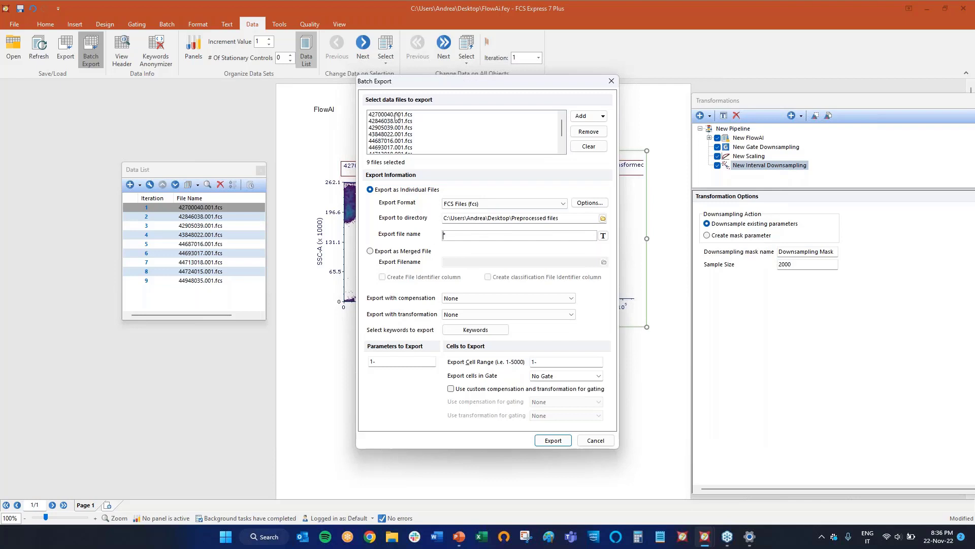
pyautogui.doubleClick(445, 234)
pyautogui.hotkey('ctrl', '2')
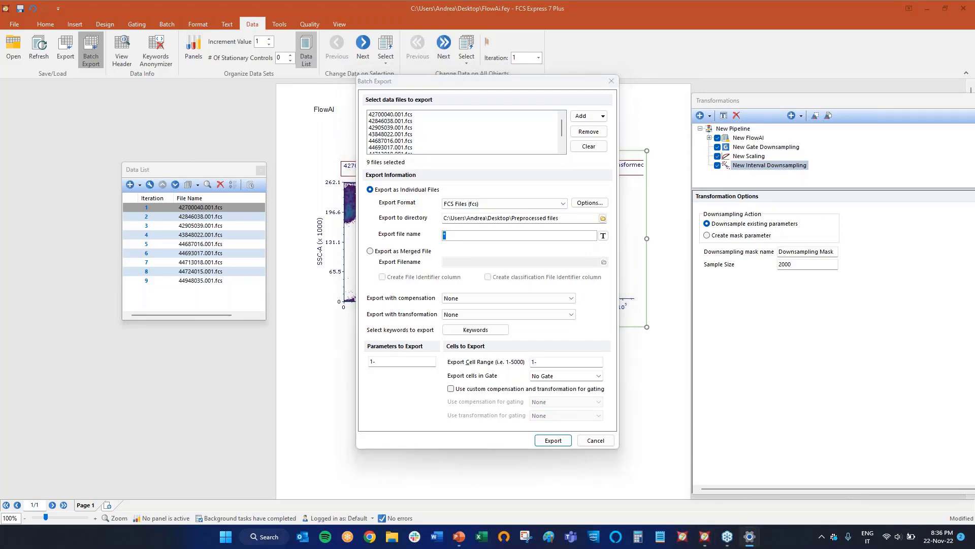
pyautogui.press('Escape')
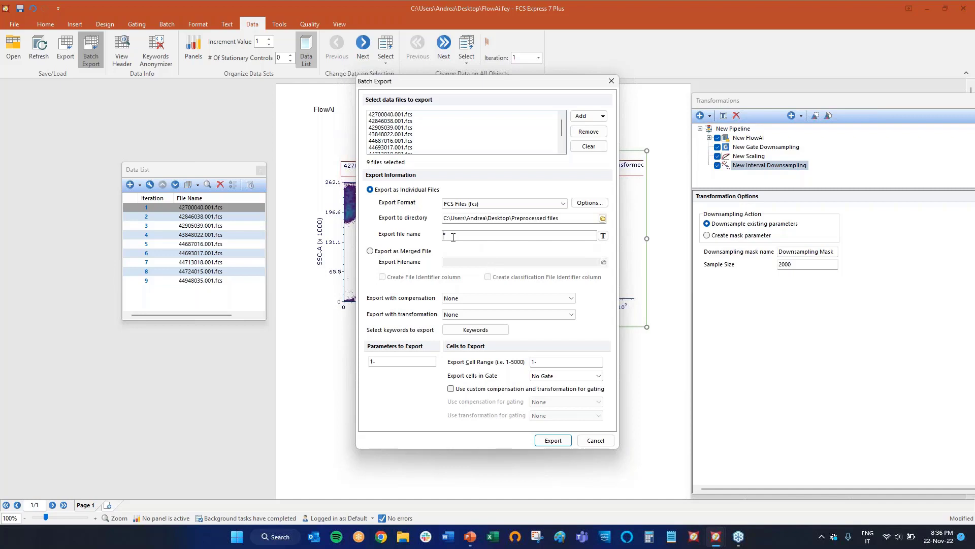
pyautogui.write('clean')
pyautogui.write('ed_gated')
pyautogui.write('_scled')
pyautogui.write('ampled')
pyautogui.write('_downsample')
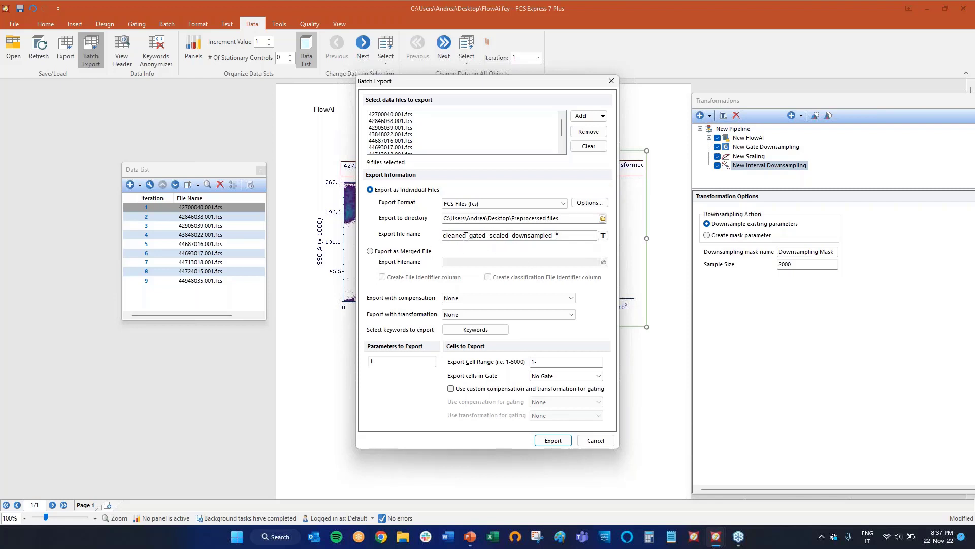
# Shorten the words in the export file name to abbreviations so that it reads "Cl_GT_SC_DS_*".
pyautogui.doubleClick(452, 236)
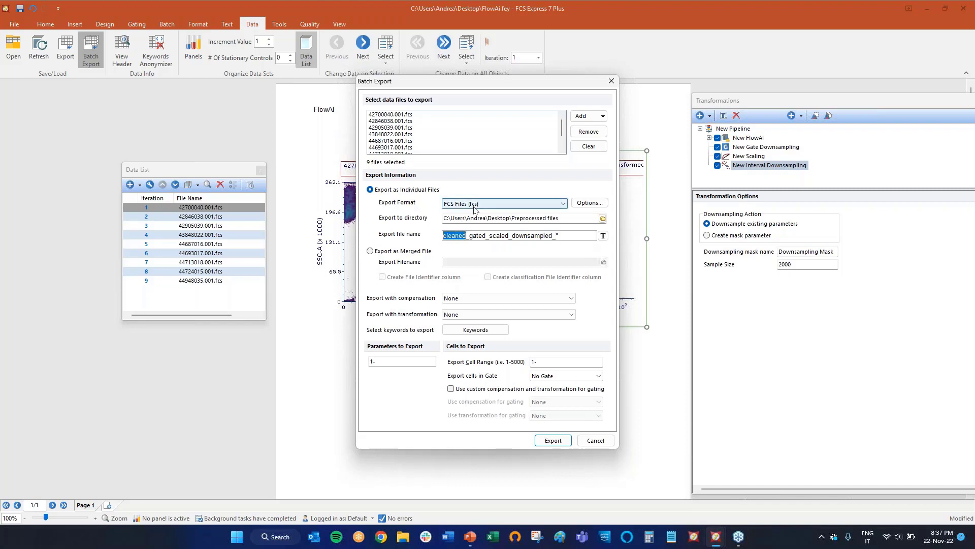
pyautogui.write('L')
pyautogui.press('BackSpace')
pyautogui.write('Cl')
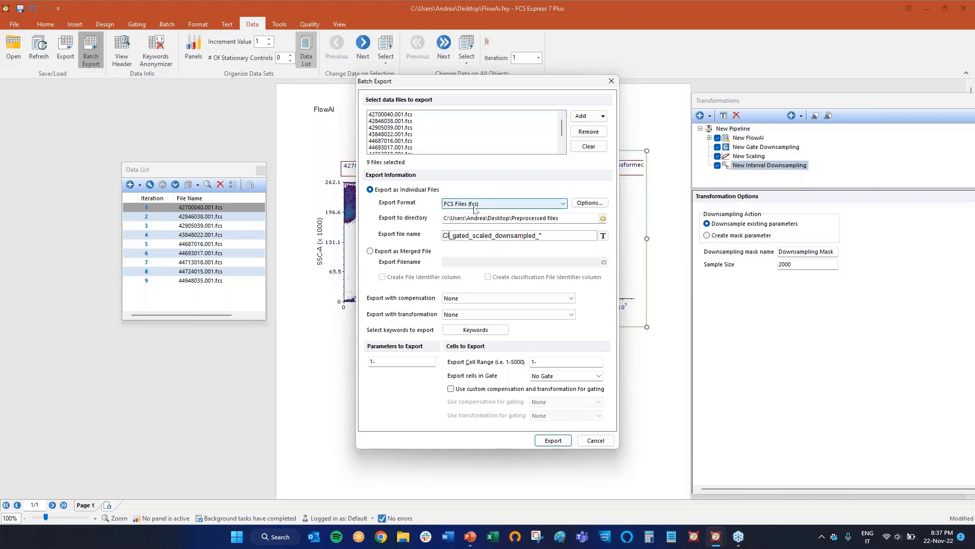
pyautogui.hotkey('shift', 'Right')
pyautogui.hotkey('shift', 'Right')
pyautogui.hotkey('shift', 'Right')
pyautogui.write('GT')
pyautogui.hotkey('shift', 'Right')
pyautogui.hotkey('shift', 'Right')
pyautogui.hotkey('shift', 'Right')
pyautogui.hotkey('shift', 'Right')
pyautogui.hotkey('shift', 'Right')
pyautogui.write('SC')
pyautogui.hotkey('shift', 'Right')
pyautogui.hotkey('shift', 'Right')
pyautogui.hotkey('shift', 'Right')
pyautogui.hotkey('shift', 'Right')
pyautogui.hotkey('shift', 'Right')
pyautogui.hotkey('shift', 'Right')
pyautogui.hotkey('shift', 'Right')
pyautogui.hotkey('shift', 'Right')
pyautogui.hotkey('shift', 'Right')
pyautogui.hotkey('shift', 'Right')
pyautogui.hotkey('shift', 'Right')
pyautogui.hotkey('shift', 'Left')
pyautogui.hotkey('shift', 'Left')
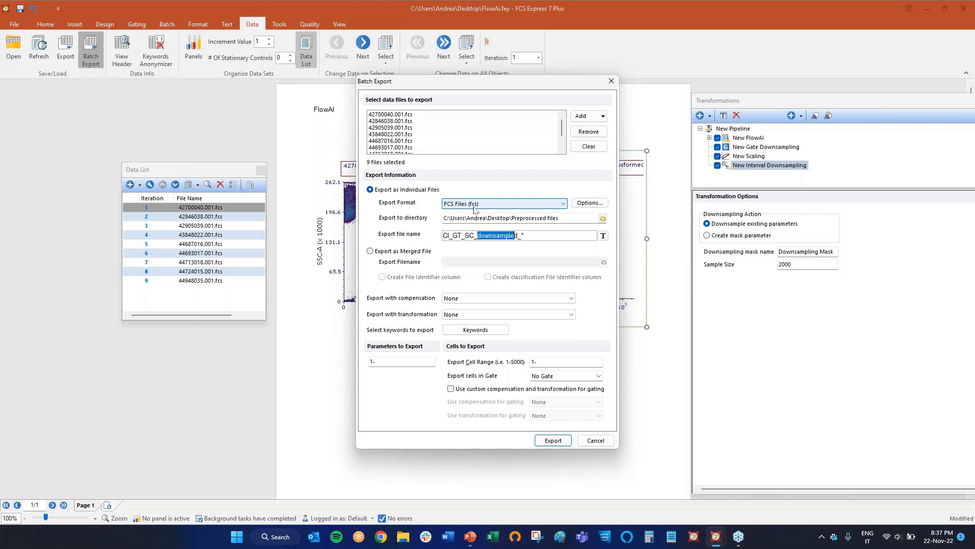
pyautogui.write('DS')
pyautogui.click(509, 235)
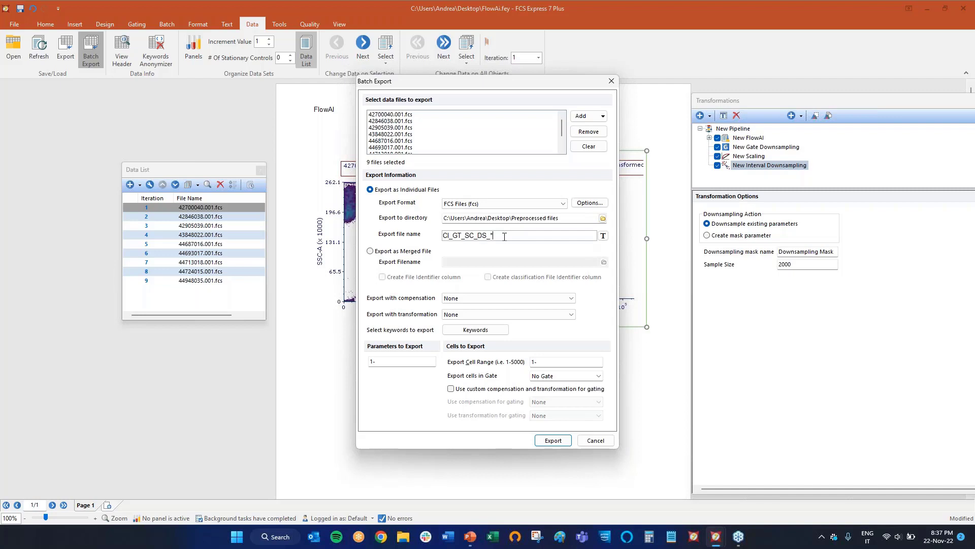
# Set the export compensation to Default and the export transformation to New Pipeline.
pyautogui.click(457, 299)
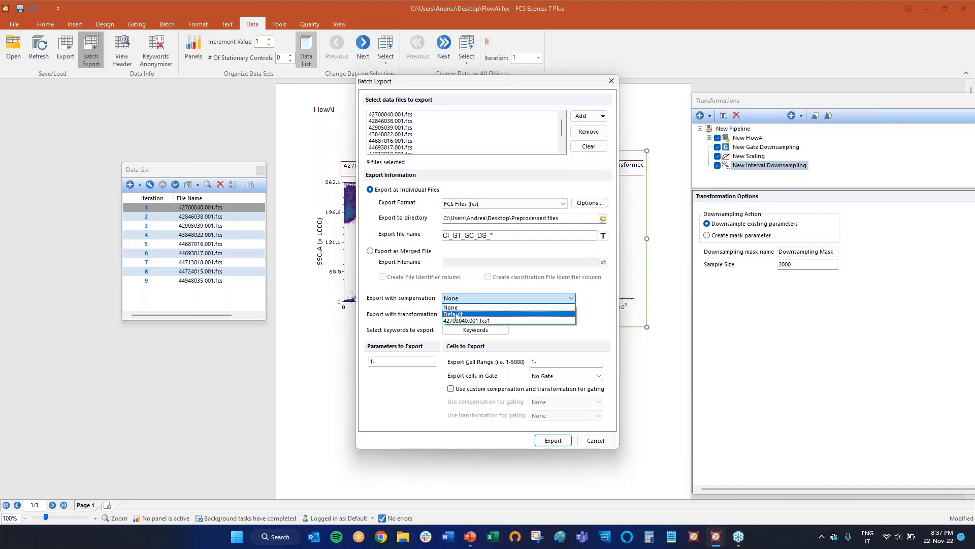
pyautogui.click(456, 315)
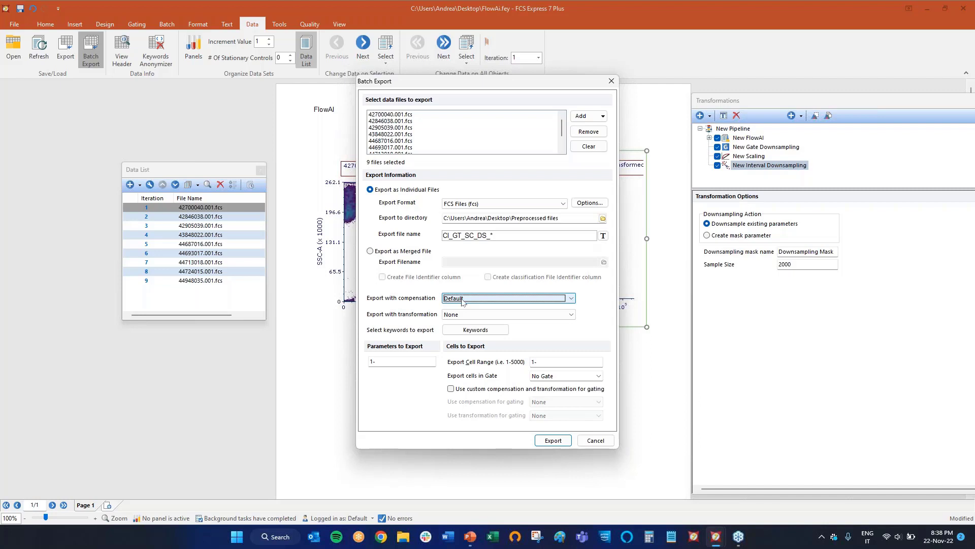
pyautogui.click(472, 315)
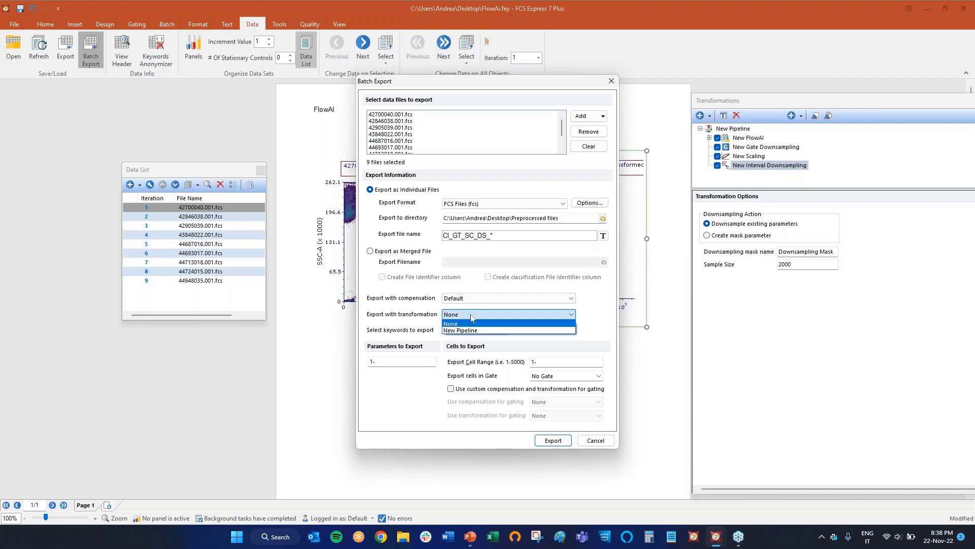
pyautogui.click(473, 331)
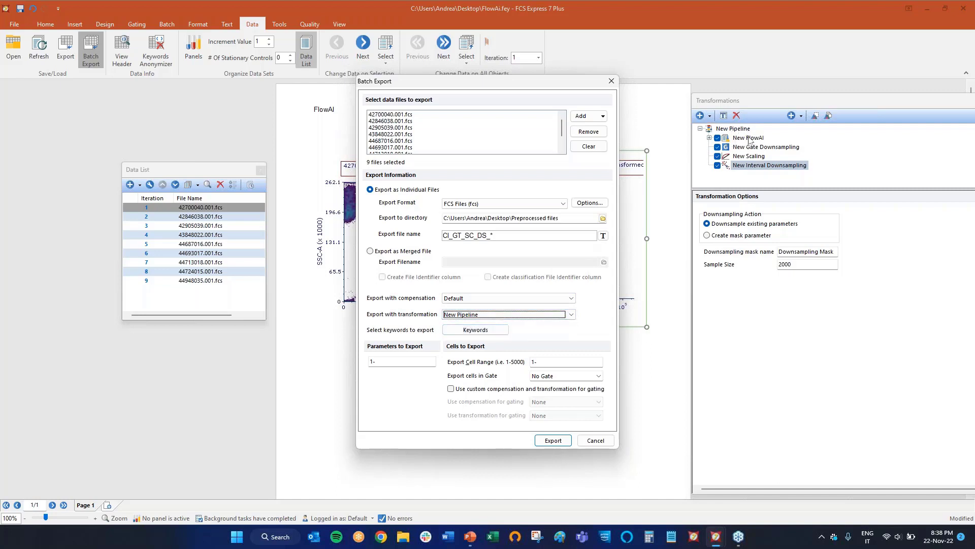
# Run the batch export with parameters "1-", cell range "1-" and No Gate.
pyautogui.click(385, 361)
pyautogui.moveTo(384, 361); pyautogui.dragTo(356, 361)
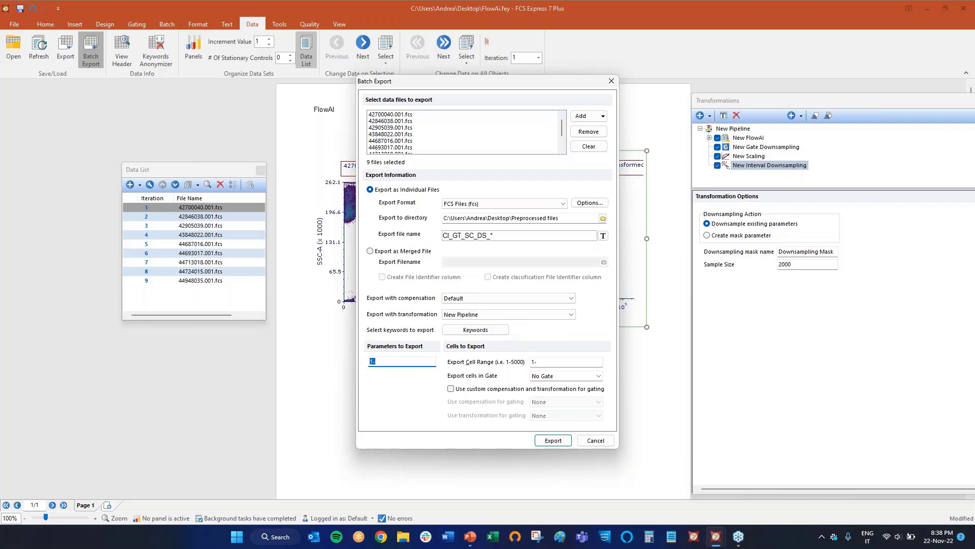
pyautogui.click(397, 360)
pyautogui.moveTo(556, 362); pyautogui.dragTo(507, 365)
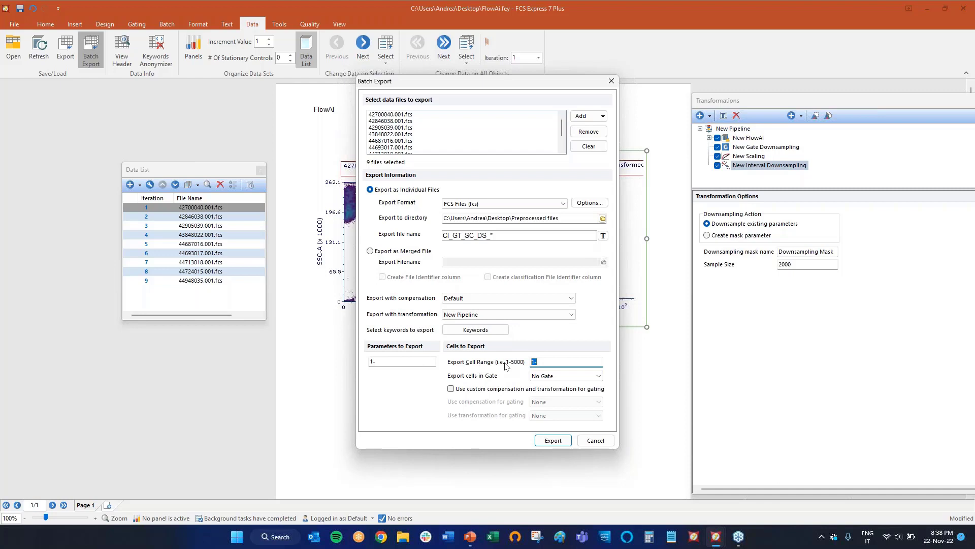
pyautogui.click(598, 377)
pyautogui.click(616, 367)
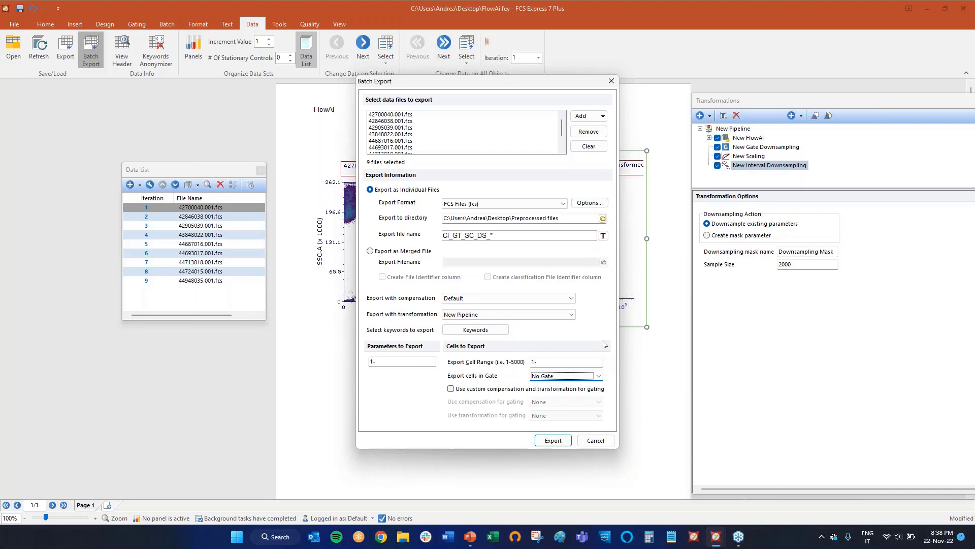
pyautogui.click(550, 441)
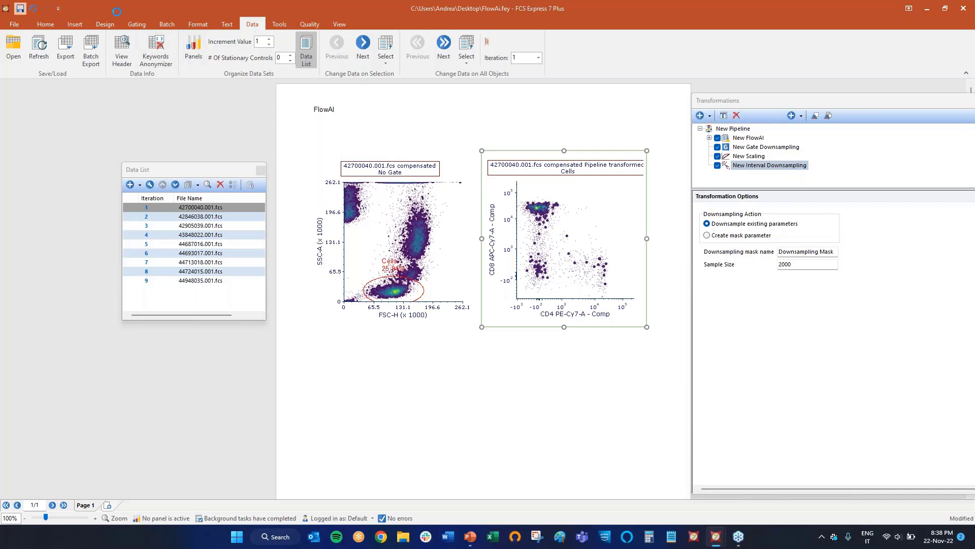
# Close the FlowAI layout, then open the desktop's Preprocessed files folder and select all the exported FCS files.
pyautogui.click(963, 9)
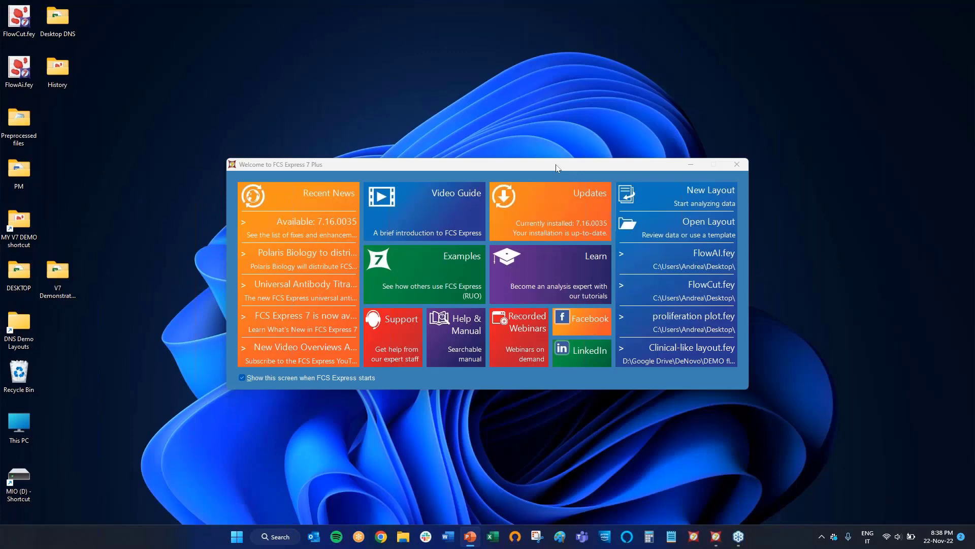
pyautogui.moveTo(0, 57); pyautogui.dragTo(745, 47)
pyautogui.doubleClick(20, 127)
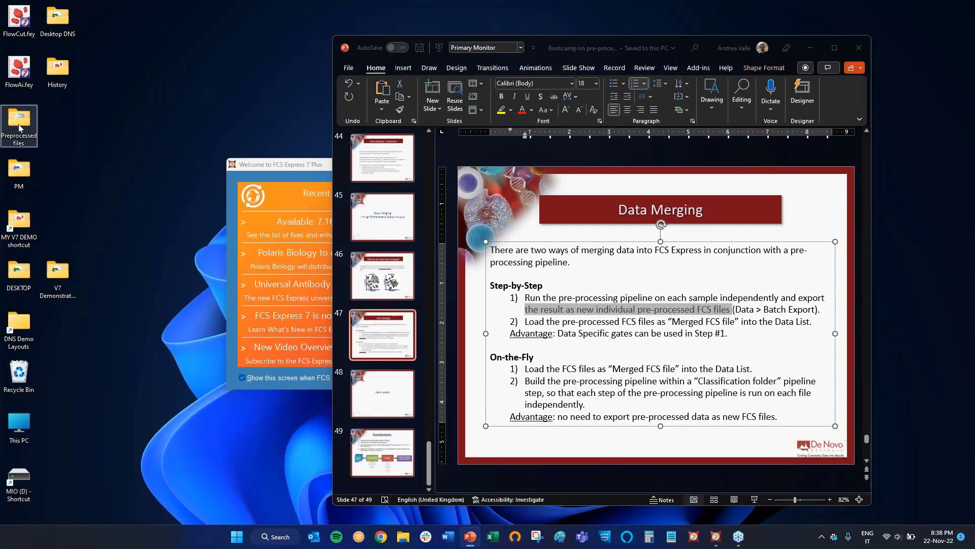
pyautogui.moveTo(323, 485); pyautogui.dragTo(290, 322)
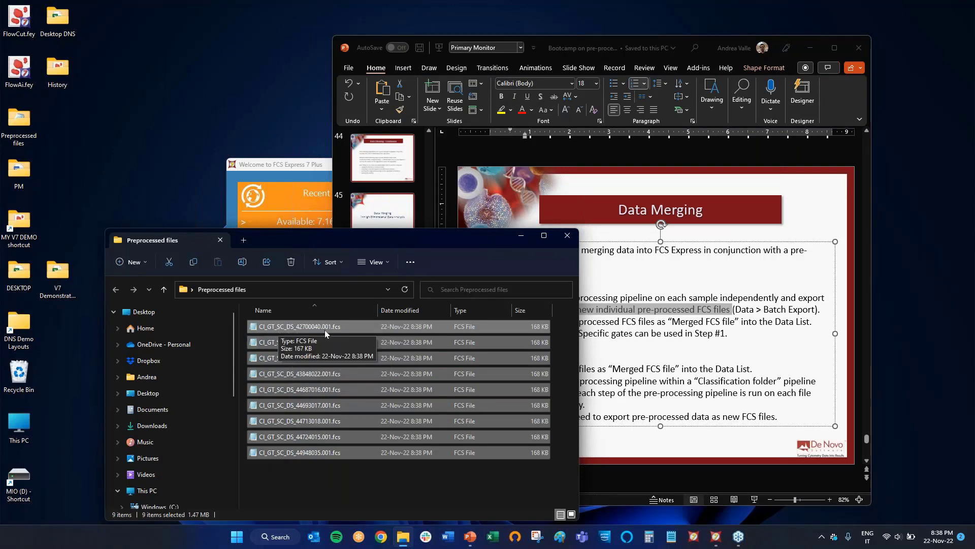
# Switch to PowerPoint and highlight the Data Merging slide's line about loading pre-processed files as "Merged FCS file".
pyautogui.click(645, 321)
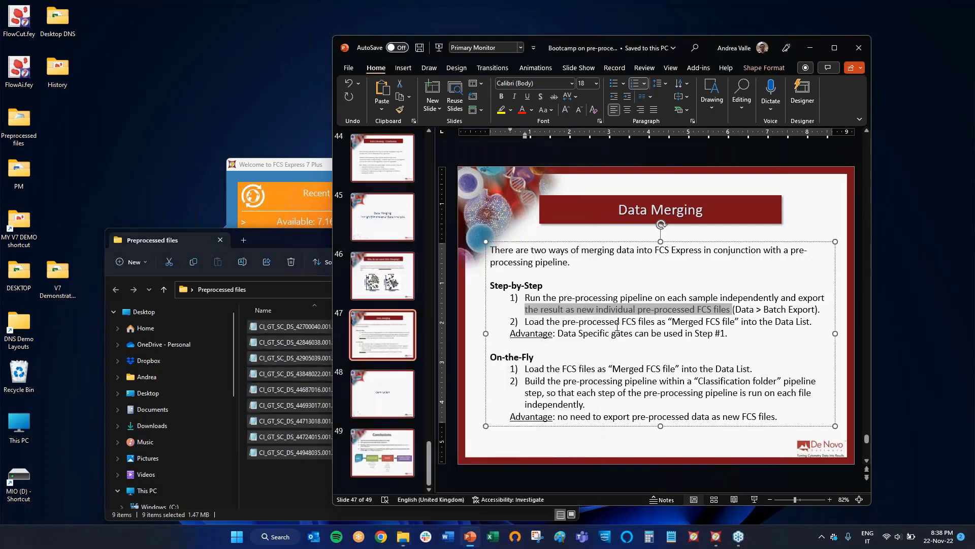
pyautogui.moveTo(525, 321); pyautogui.dragTo(814, 322)
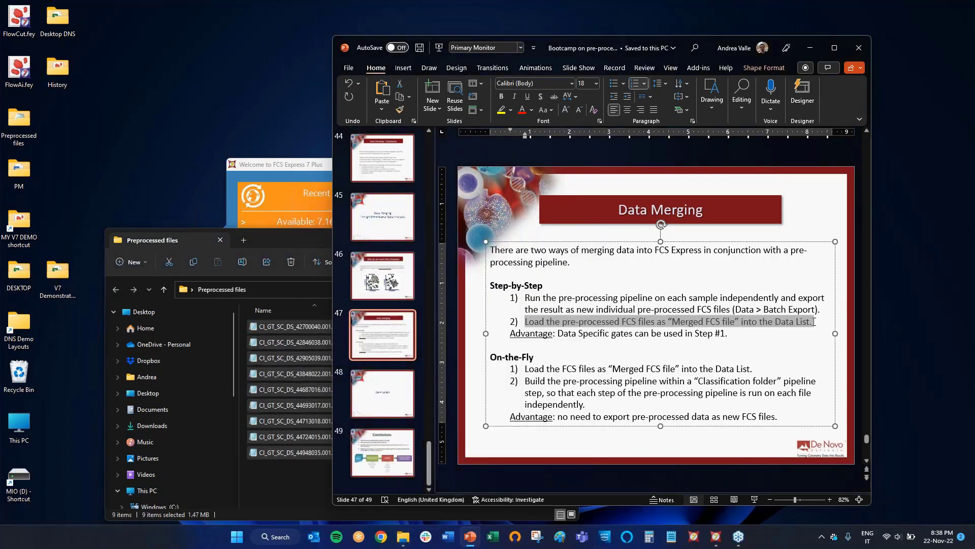
# Return to FCS Express, start a new blank layout and show its data list.
pyautogui.click(298, 168)
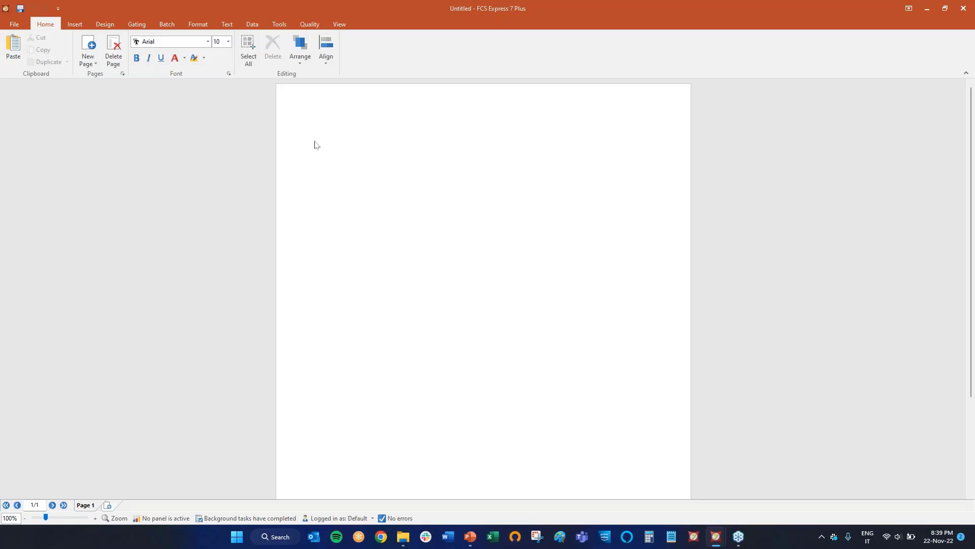
pyautogui.click(253, 24)
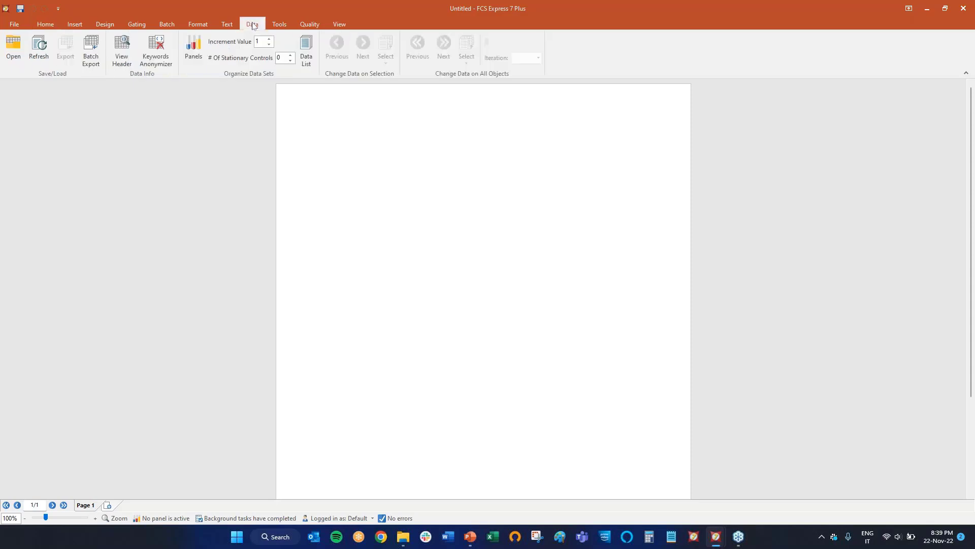
pyautogui.click(307, 56)
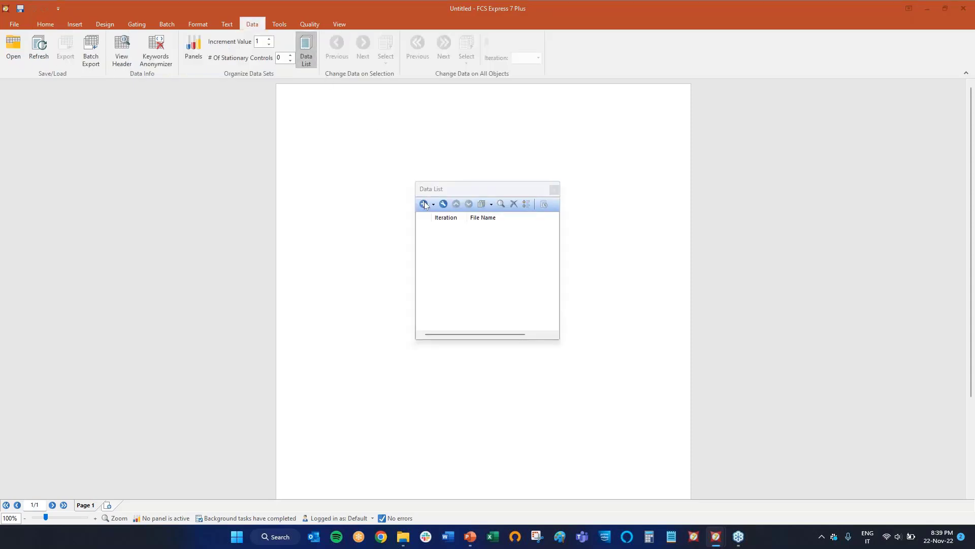
# Add all nine FCS files from the desktop's Preprocessed files folder to the data list, using the Merge FCS Files type.
pyautogui.click(425, 204)
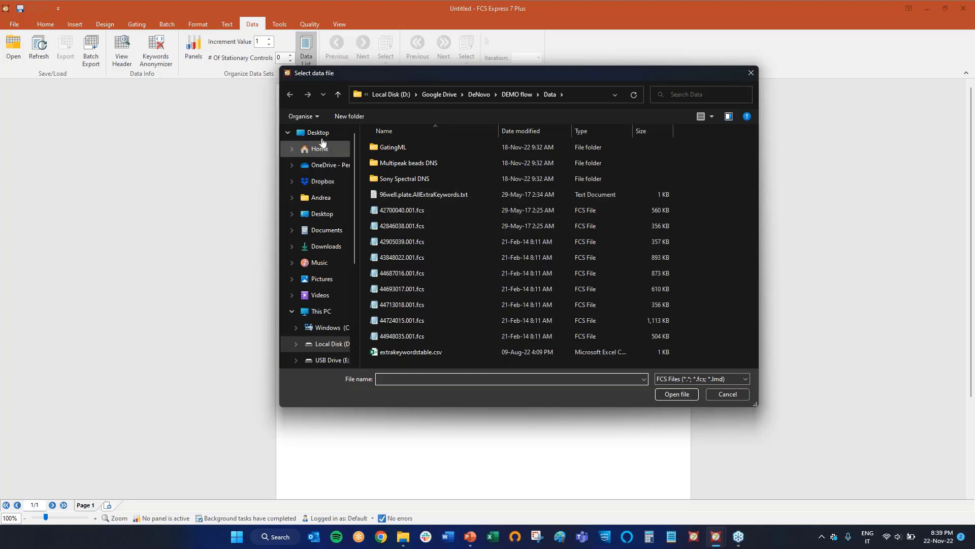
pyautogui.click(316, 133)
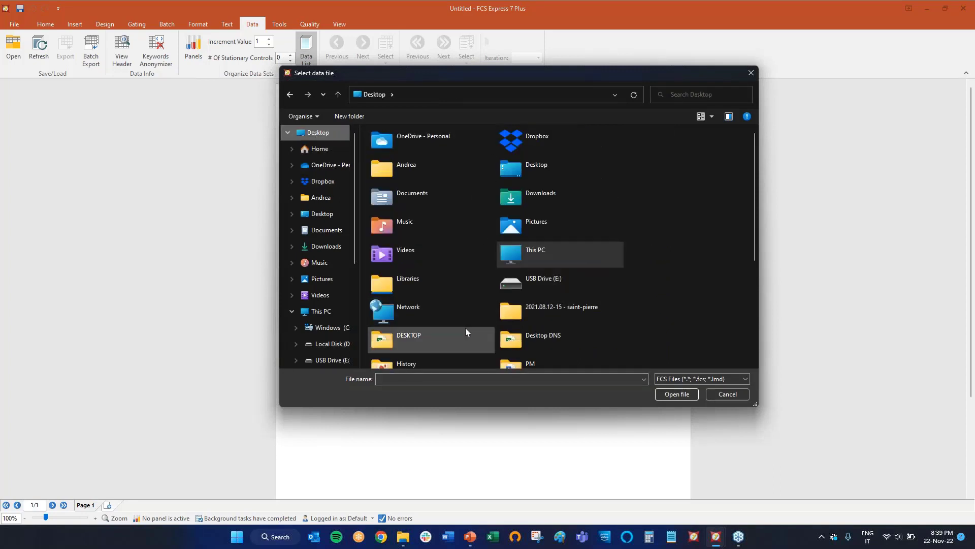
pyautogui.scroll(-3, 466, 327)
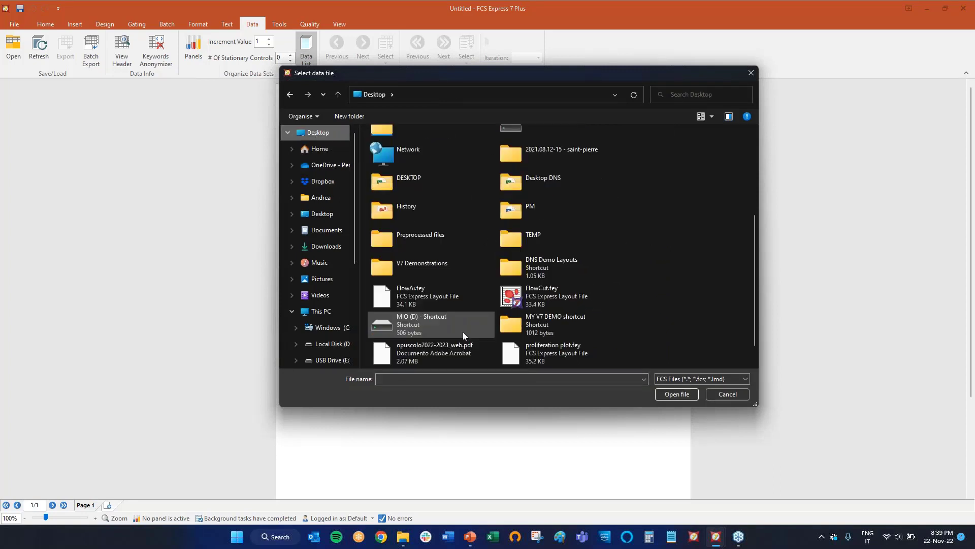
pyautogui.doubleClick(419, 236)
pyautogui.click(687, 379)
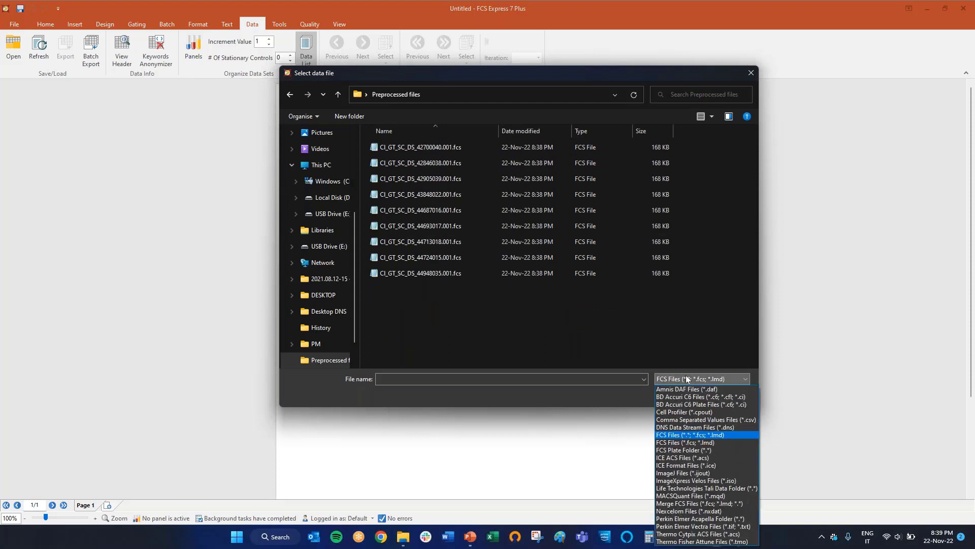
pyautogui.click(672, 505)
pyautogui.click(606, 278)
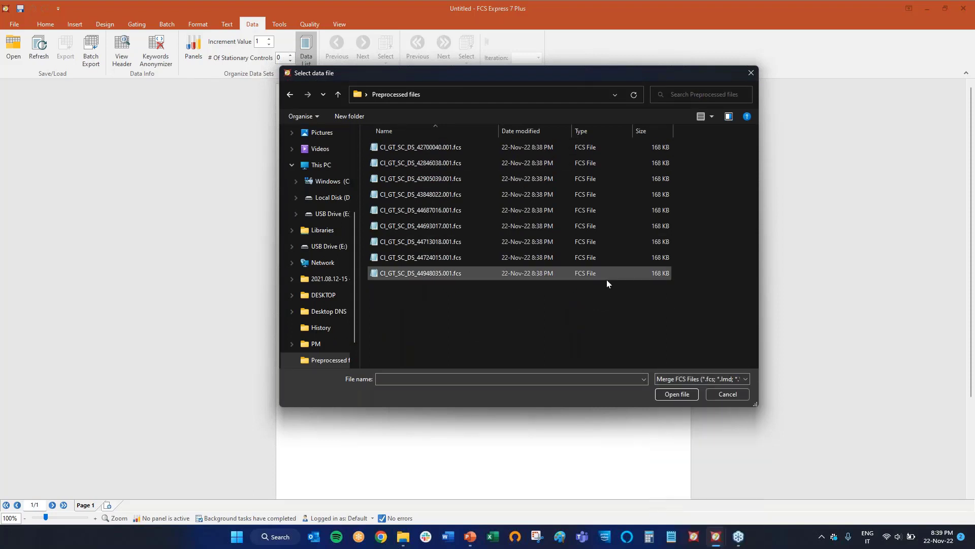
pyautogui.keyDown('shift'); pyautogui.click(428, 148); pyautogui.keyUp('shift')
pyautogui.click(677, 395)
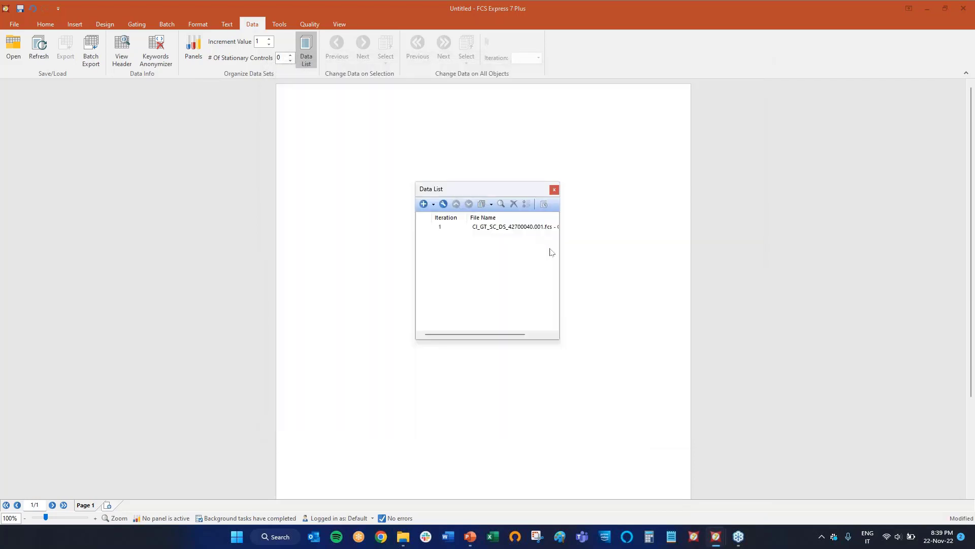
# Insert a Density plot of the merged file near the page's upper left, close the data list and enlarge the plot.
pyautogui.click(503, 226)
pyautogui.moveTo(503, 227); pyautogui.dragTo(307, 139)
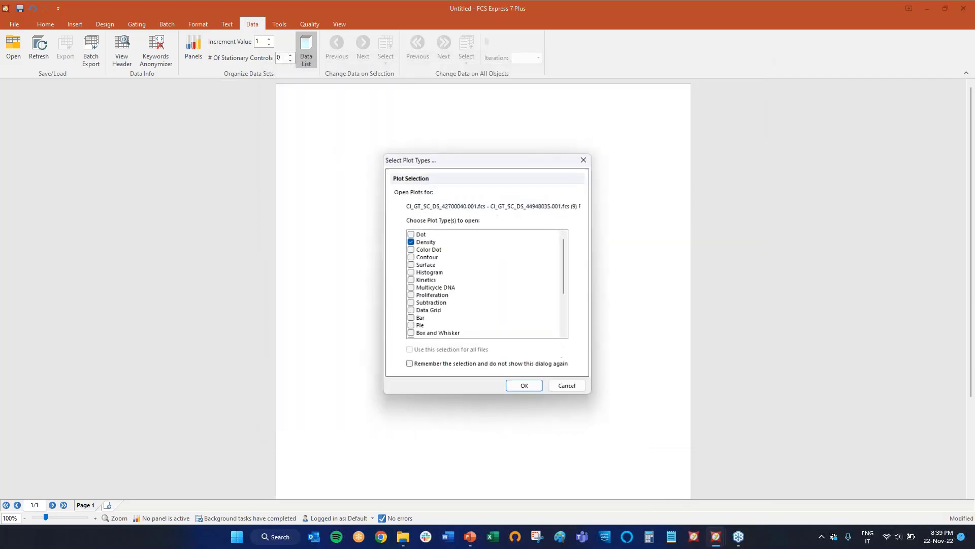
pyautogui.press('Return')
pyautogui.click(555, 189)
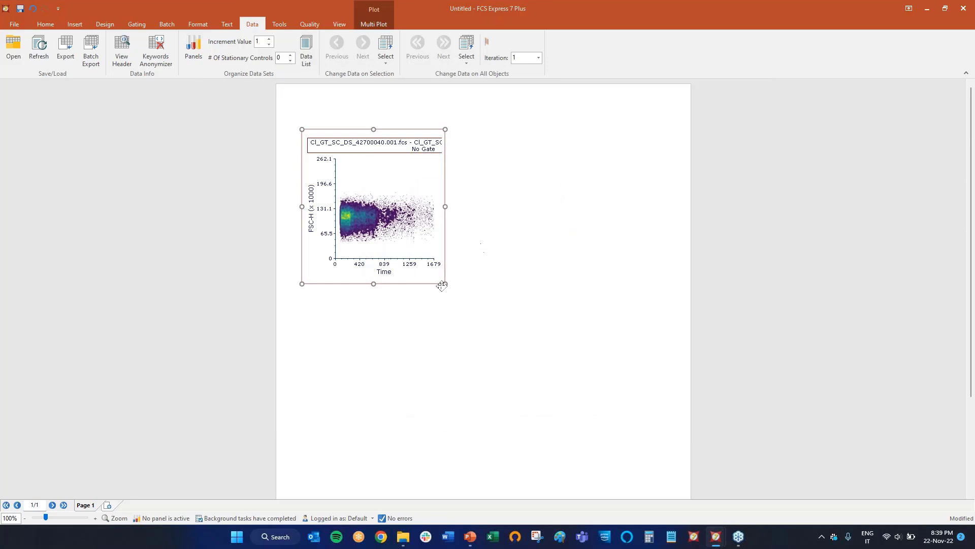
pyautogui.moveTo(442, 285); pyautogui.dragTo(562, 390)
# Set the density plot's Y axis to Classification Identifier and widen the plot beyond the page's right edge.
pyautogui.click(462, 368)
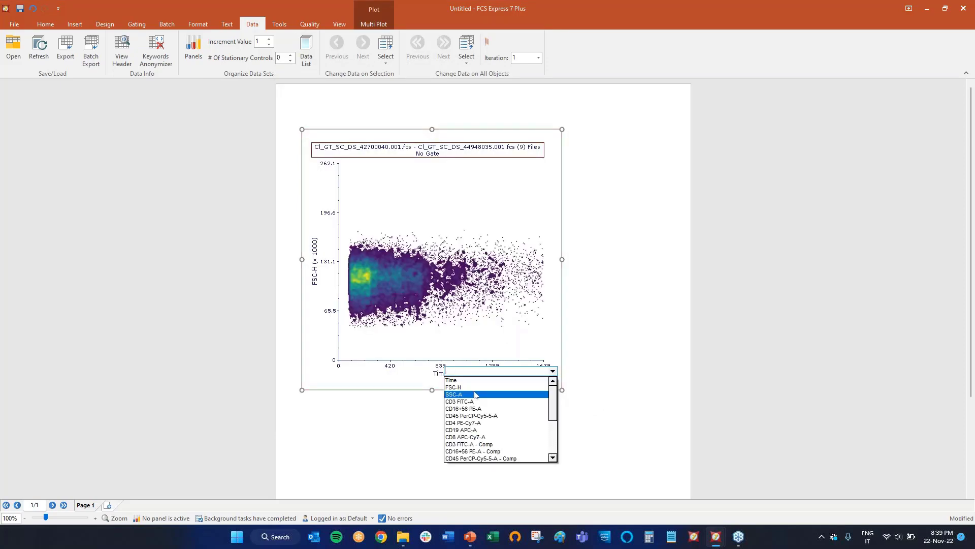
pyautogui.click(314, 254)
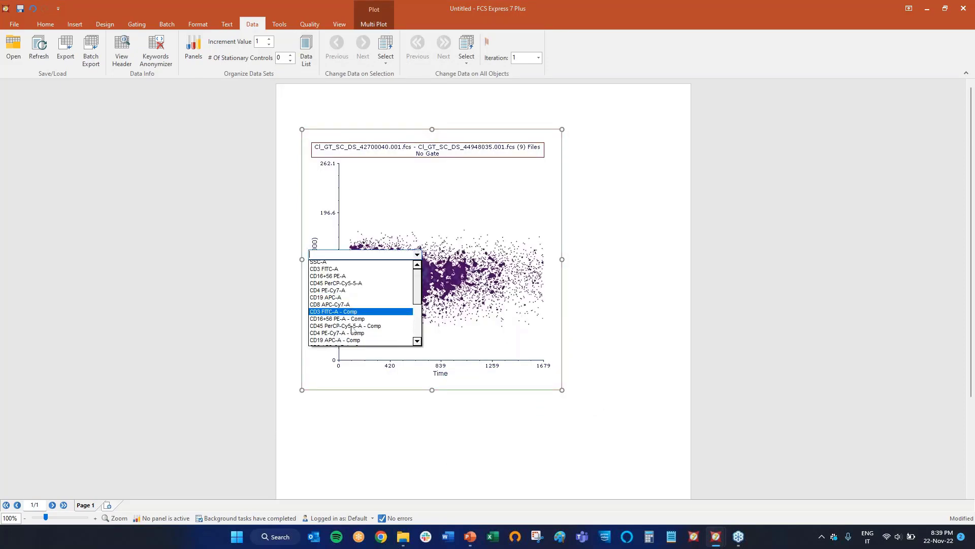
pyautogui.scroll(-3, 352, 329)
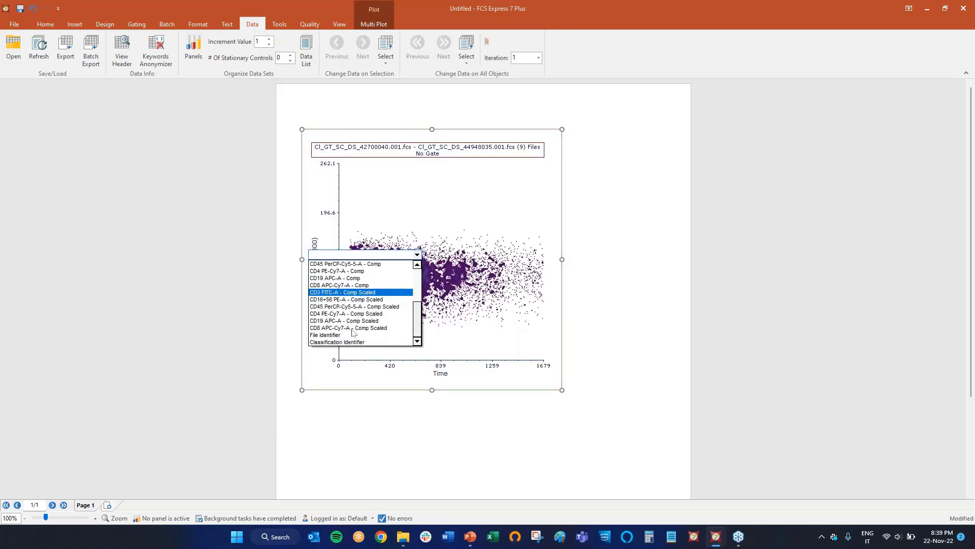
pyautogui.click(336, 342)
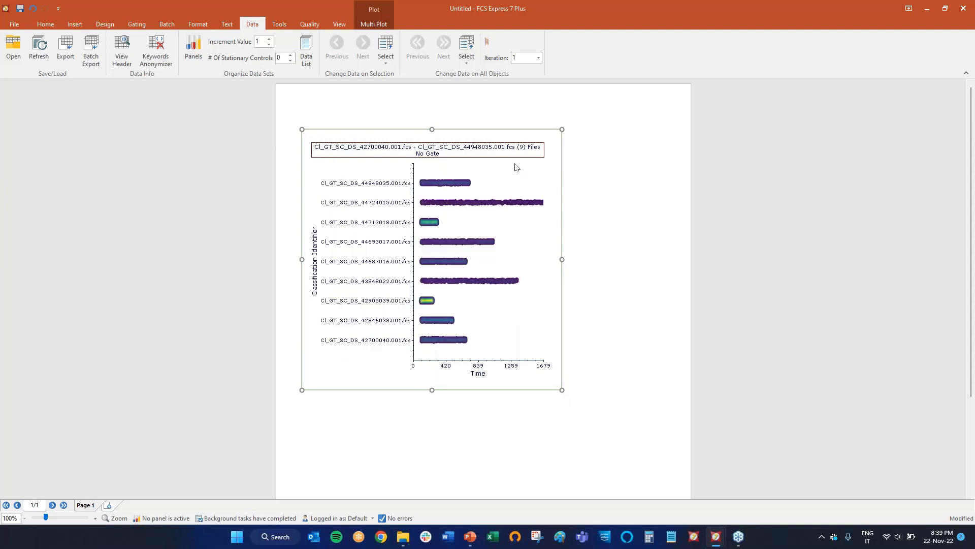
pyautogui.moveTo(780, 285); pyautogui.dragTo(843, 267)
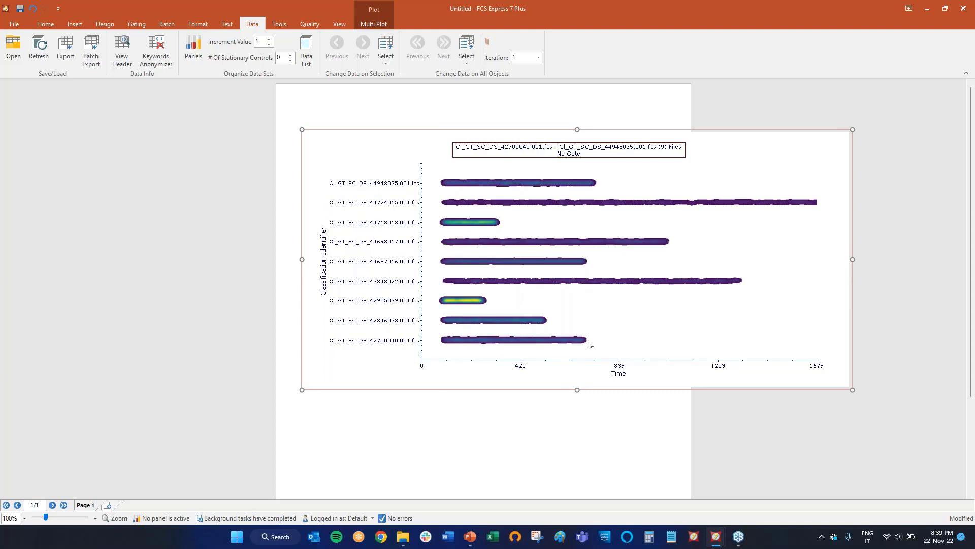
# Set the density plot's X axis to FSC-H and its Y axis to SSC-A, and narrow the plot to fit the page.
pyautogui.click(620, 373)
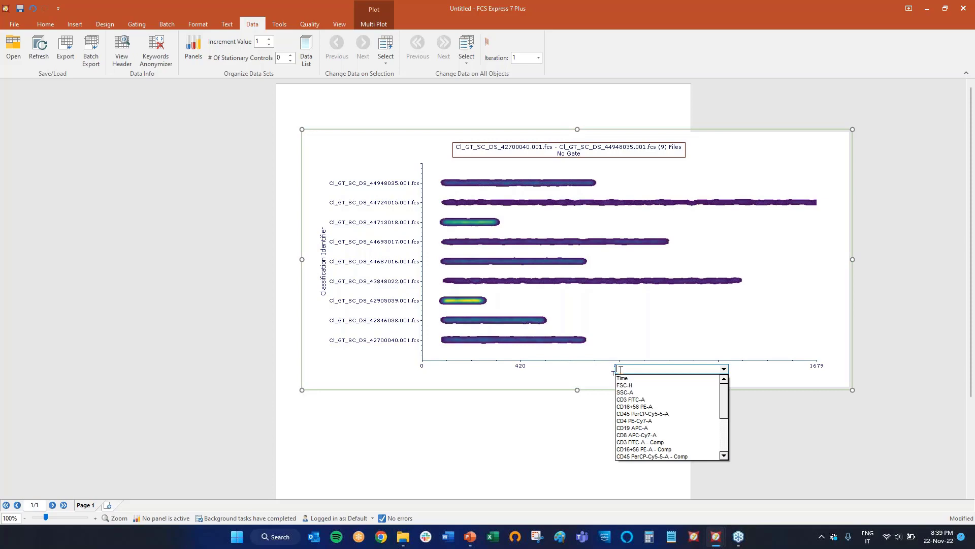
pyautogui.click(637, 390)
pyautogui.click(331, 256)
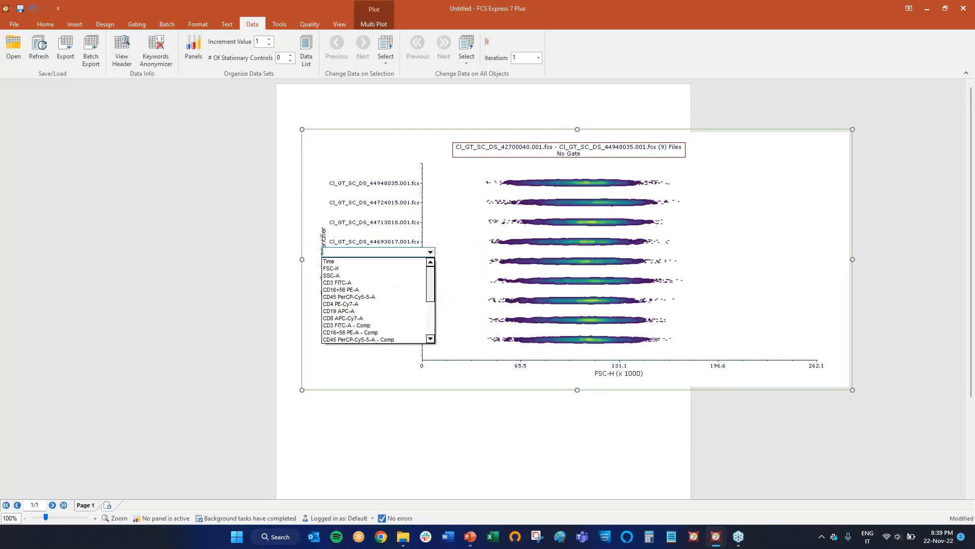
pyautogui.click(342, 273)
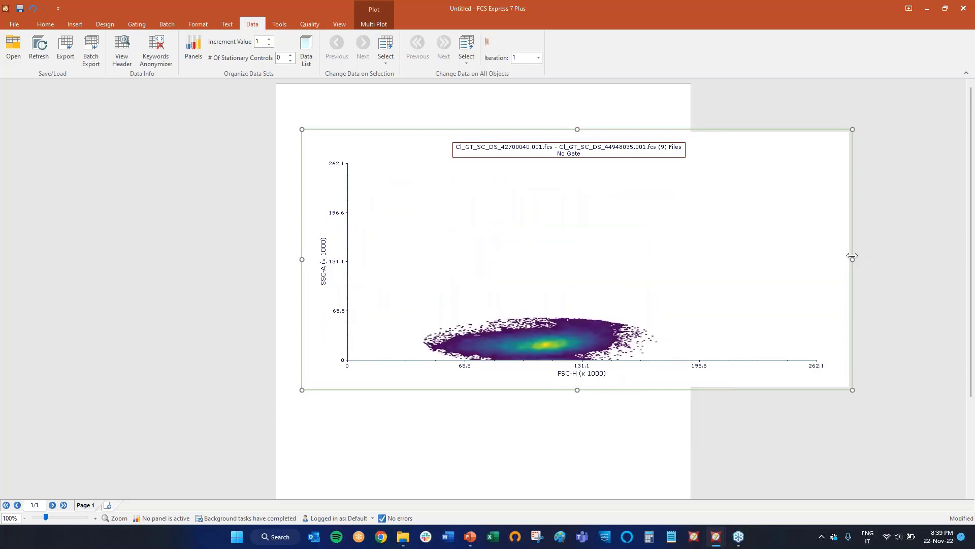
pyautogui.moveTo(852, 258); pyautogui.dragTo(532, 269)
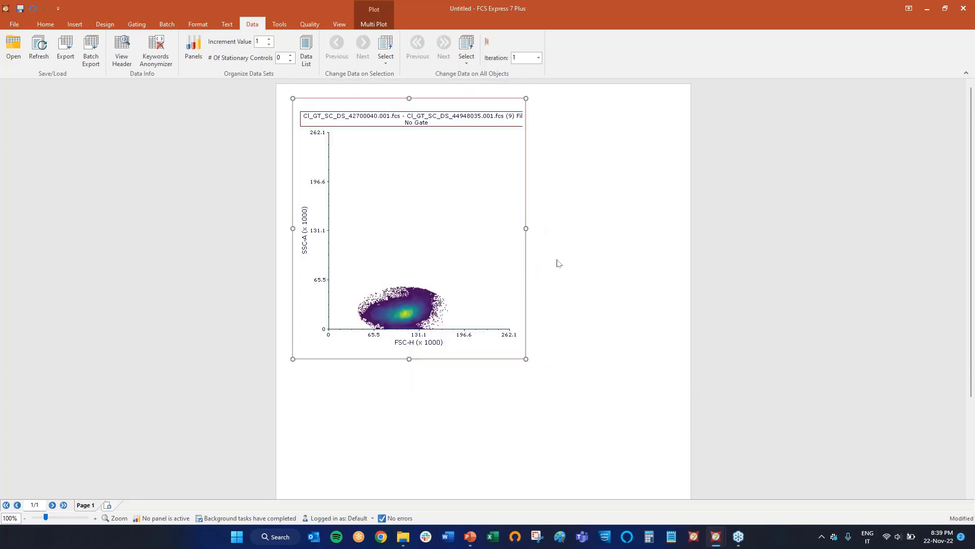
# Look through the parameters offered for the density plot's X axis, including the File Identifier and Classification Identifier.
pyautogui.click(438, 341)
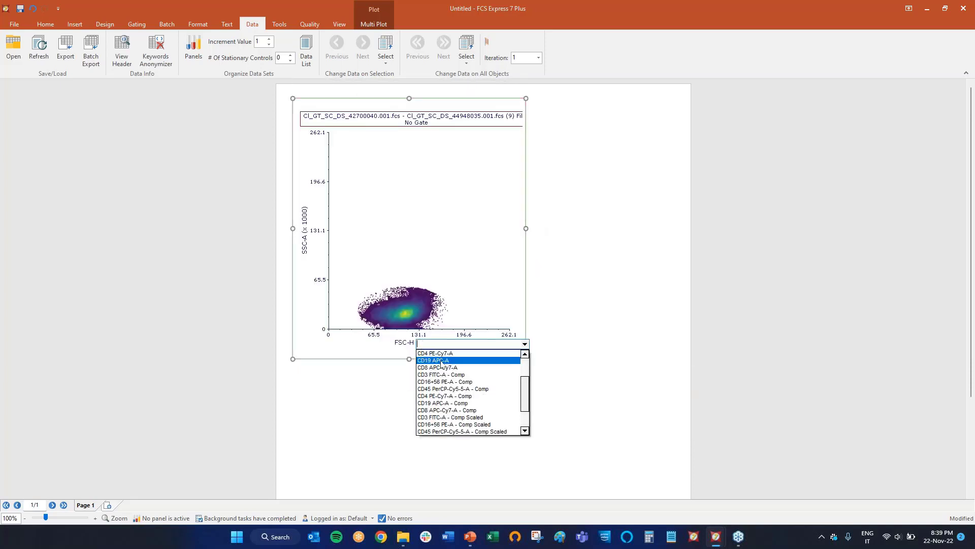
pyautogui.scroll(-2, 441, 365)
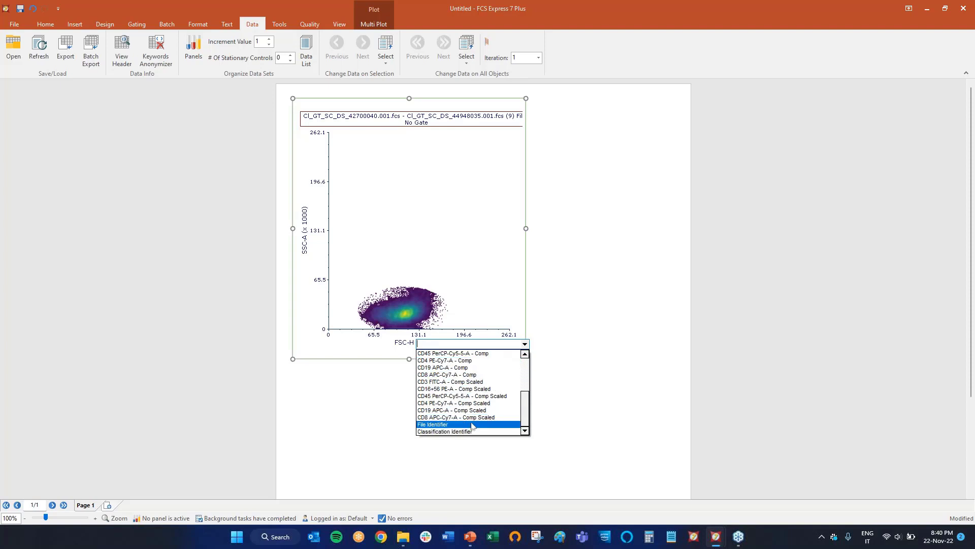
pyautogui.scroll(4, 525, 401)
pyautogui.click(648, 255)
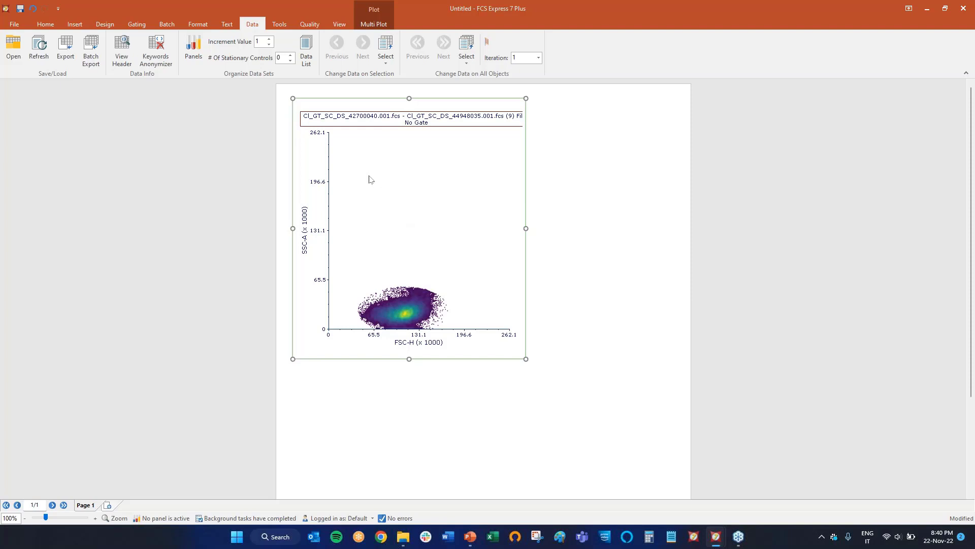
# Create a new transformation pipeline containing a UMAP step, and move the Transformations window clear of the plot.
pyautogui.click(279, 24)
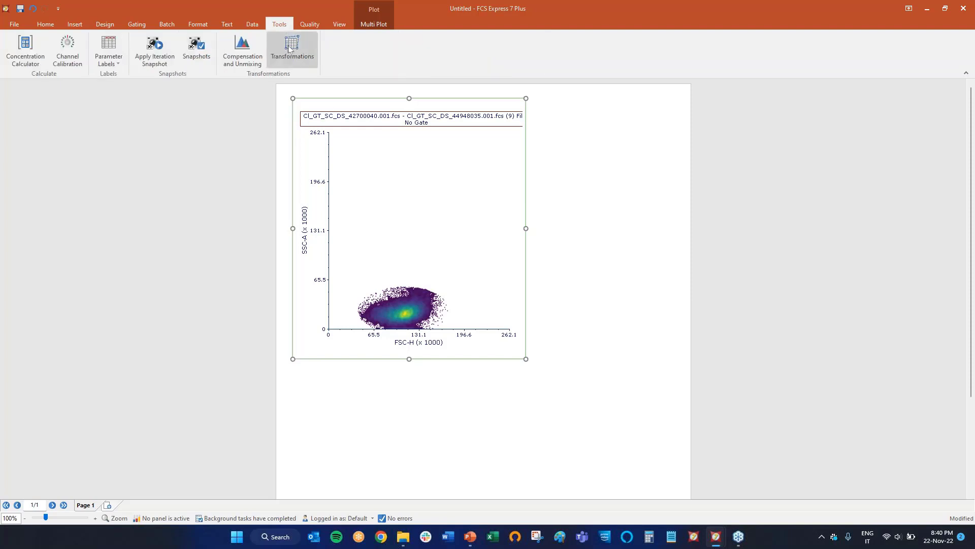
pyautogui.click(288, 50)
pyautogui.click(340, 119)
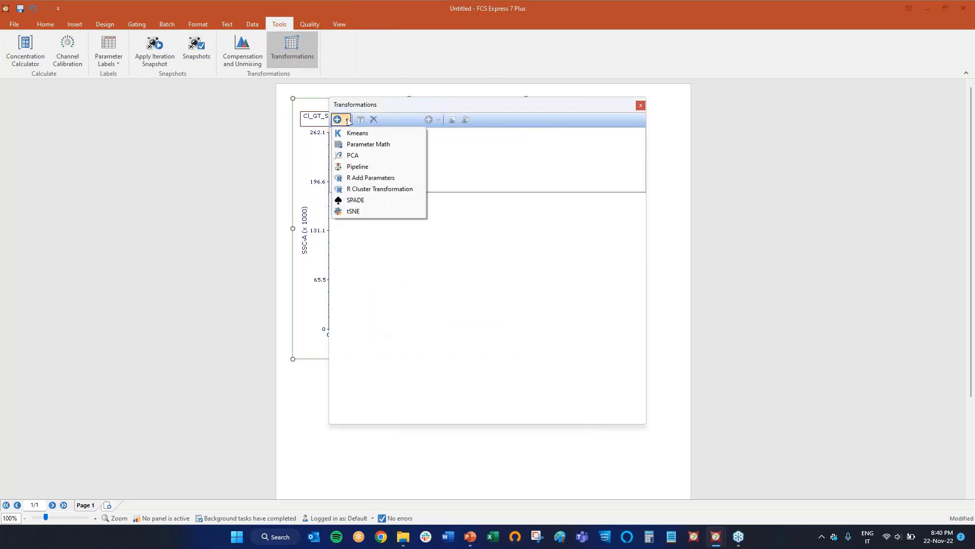
pyautogui.click(358, 166)
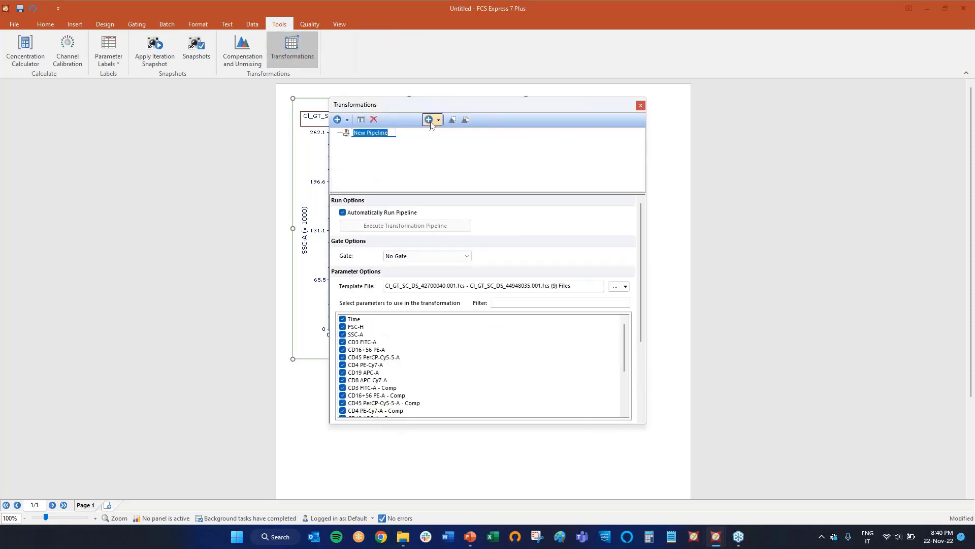
pyautogui.click(437, 120)
pyautogui.moveTo(488, 155)
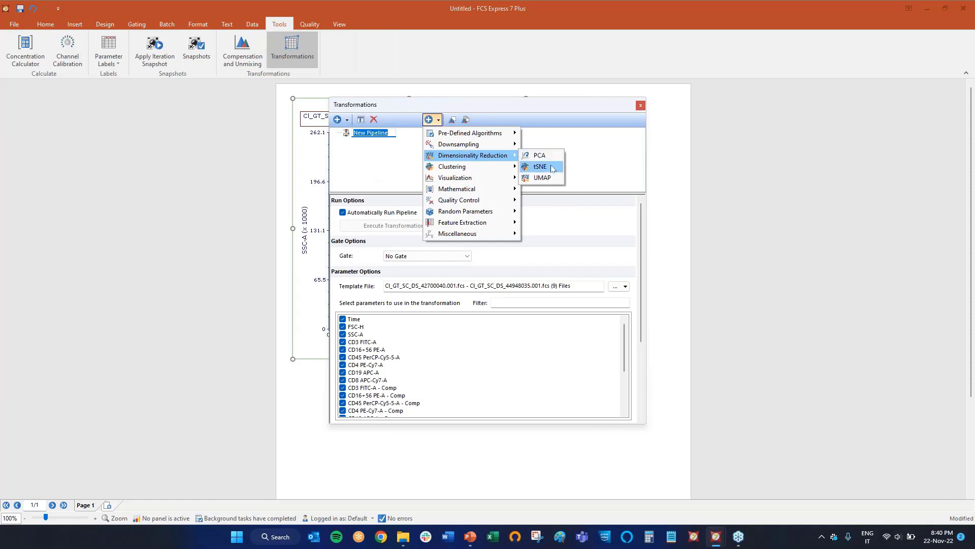
pyautogui.click(544, 181)
pyautogui.moveTo(411, 106); pyautogui.dragTo(577, 119)
# Include the Comp Scaled parameters for CD3, CD16+56, CD4, CD19 and CD8 in the UMAP, leaving CD45 out.
pyautogui.click(752, 256)
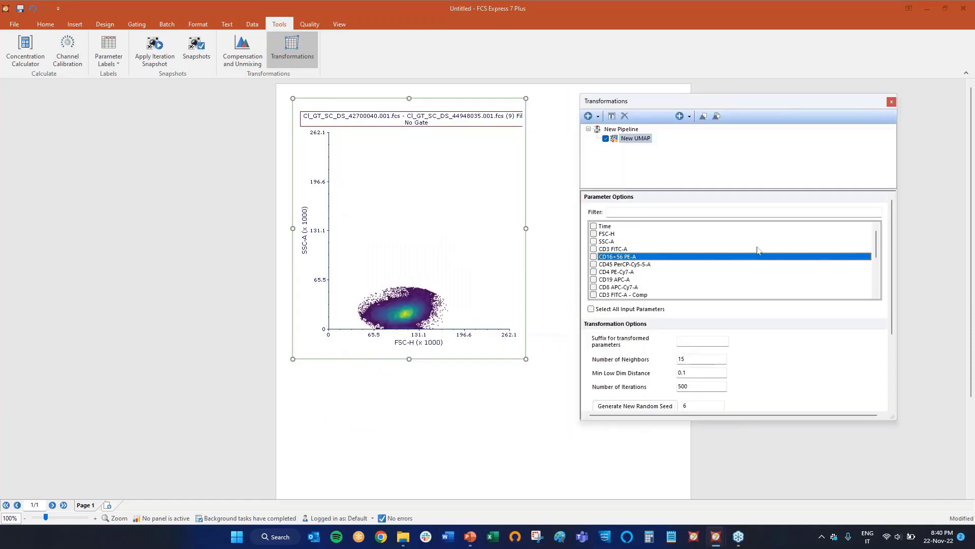
pyautogui.scroll(-2, 757, 250)
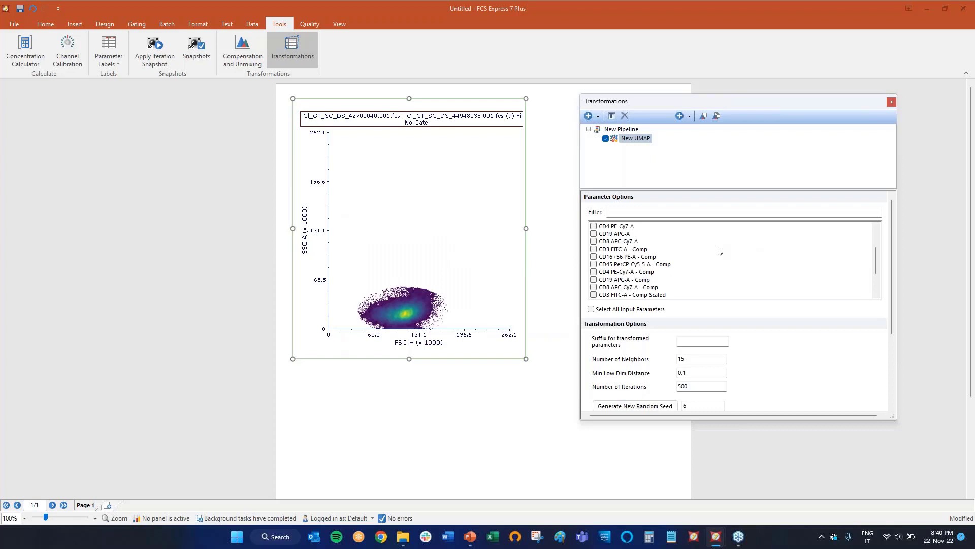
pyautogui.scroll(-2, 717, 252)
pyautogui.click(593, 250)
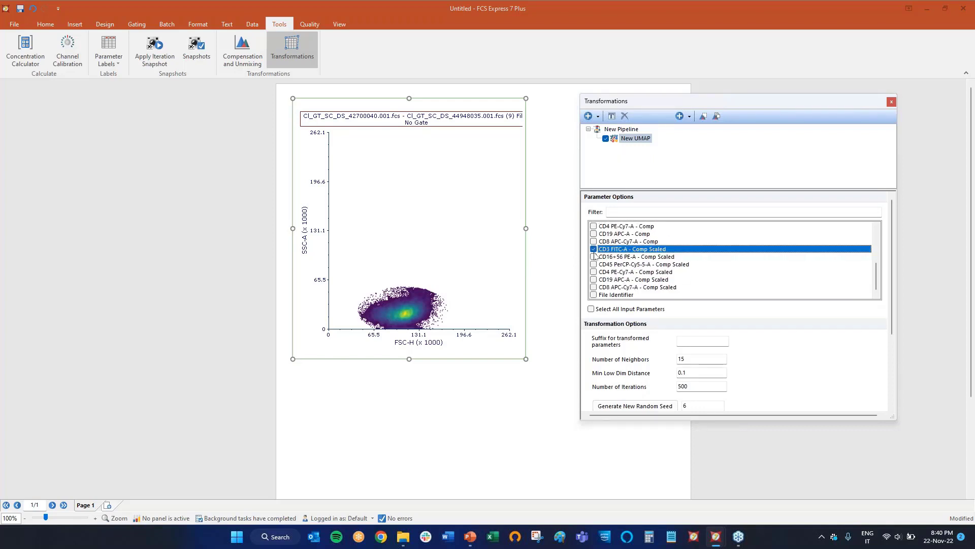
pyautogui.click(594, 256)
pyautogui.click(594, 264)
pyautogui.click(594, 272)
pyautogui.click(594, 279)
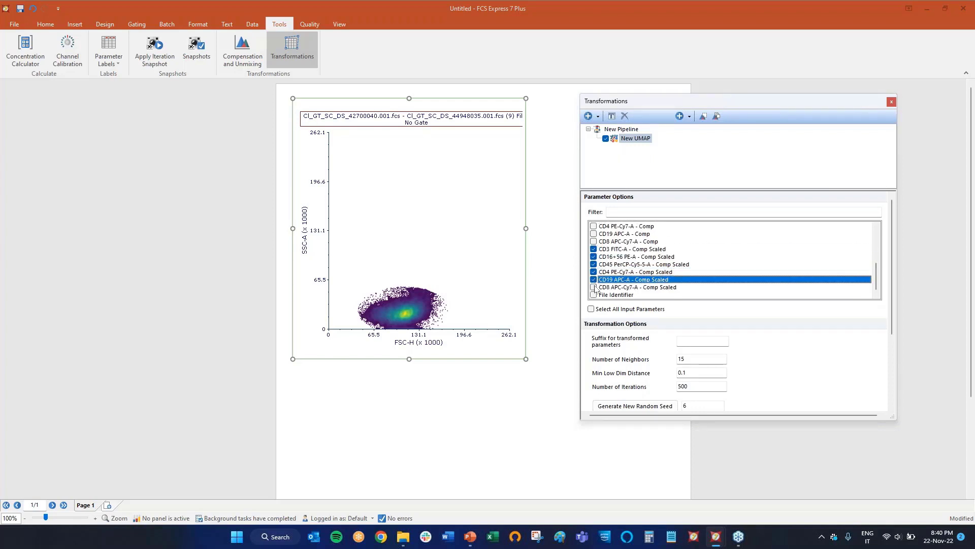
pyautogui.click(594, 287)
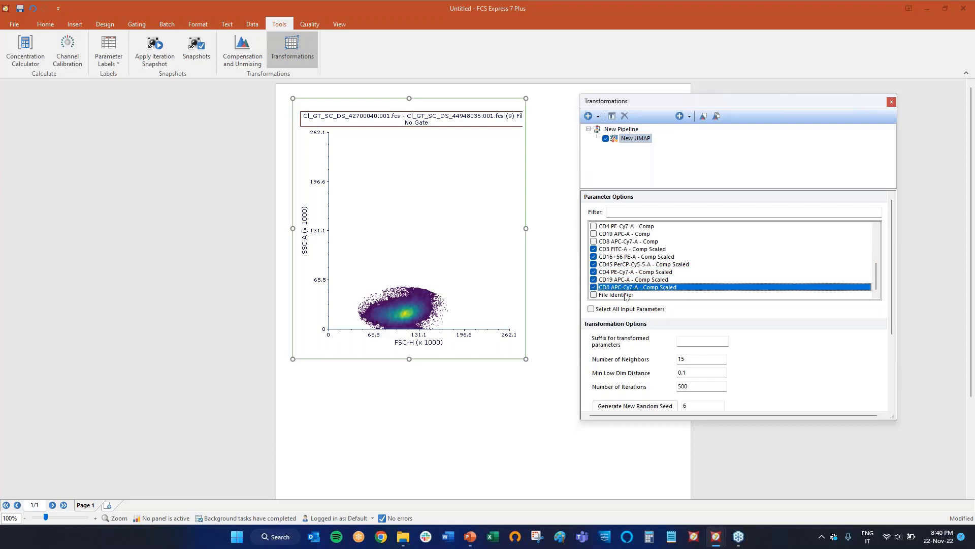
pyautogui.click(594, 264)
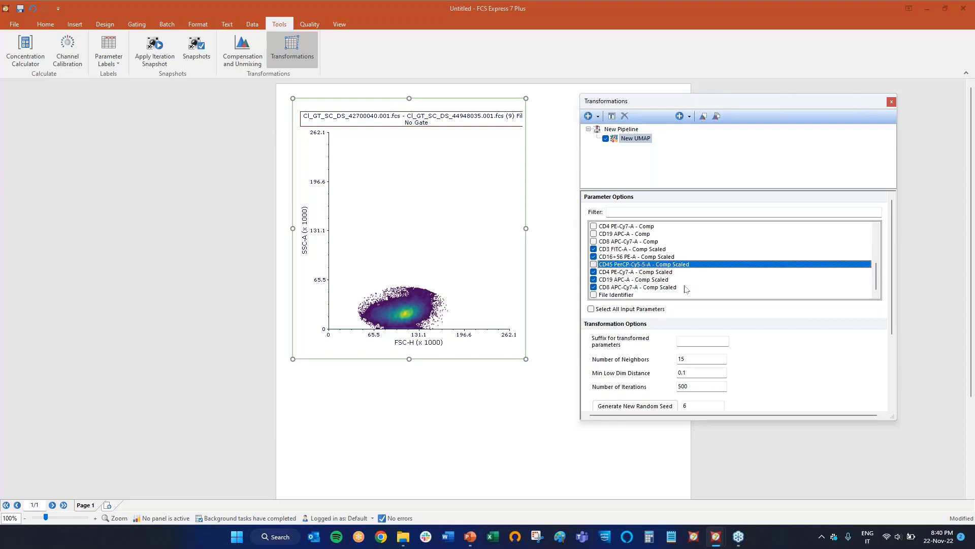
# Apply the new pipeline to the density plot and set its X axis to UMAP_1 and its Y axis to UMAP_2.
pyautogui.click(627, 130)
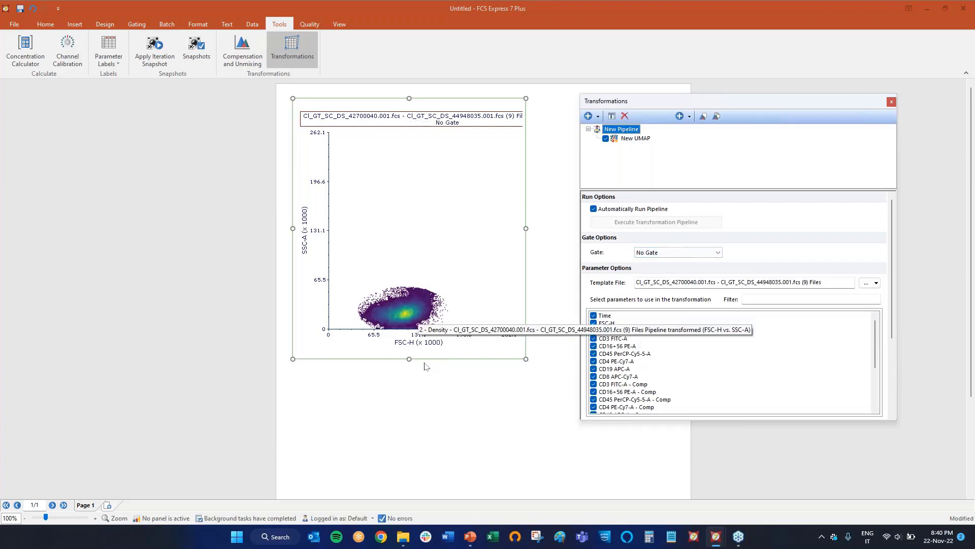
pyautogui.click(419, 342)
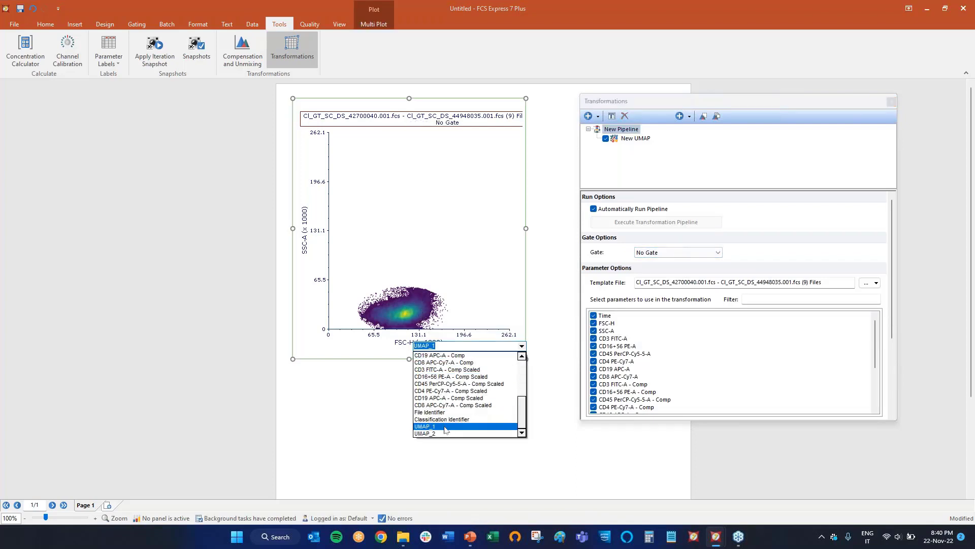
pyautogui.click(429, 426)
pyautogui.click(305, 228)
pyautogui.click(337, 319)
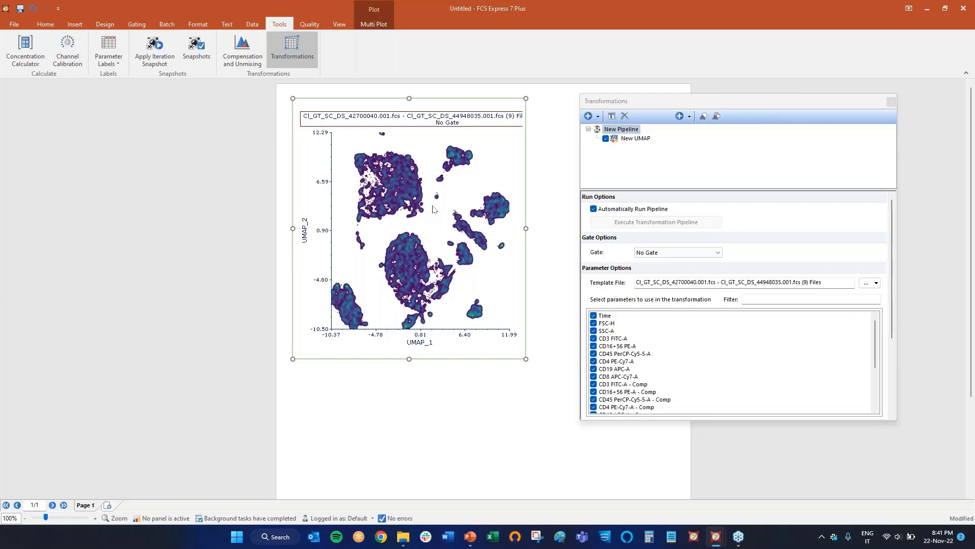
pyautogui.click(630, 130)
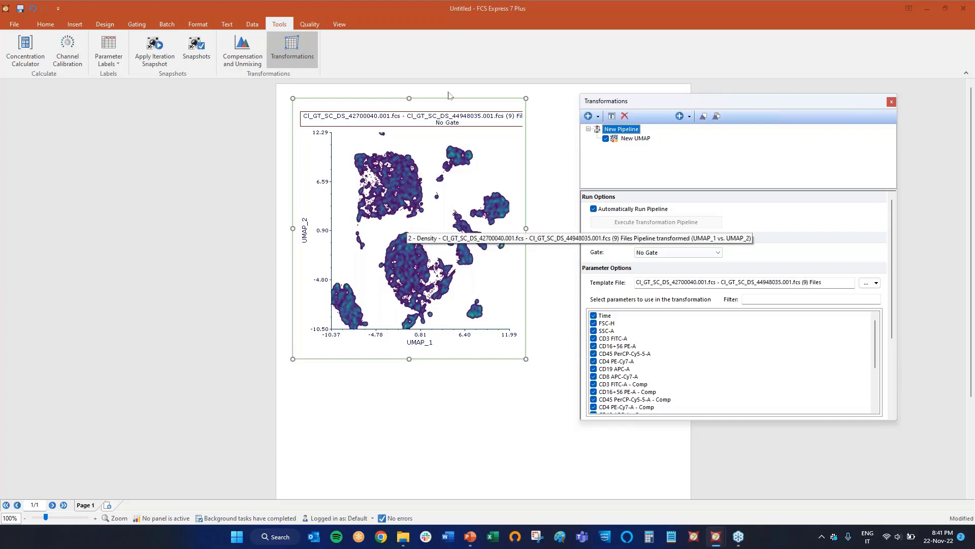
# Shrink the layout window to reach the desktop, then open the FlowAi.fey layout and maximize it.
pyautogui.doubleClick(446, 14)
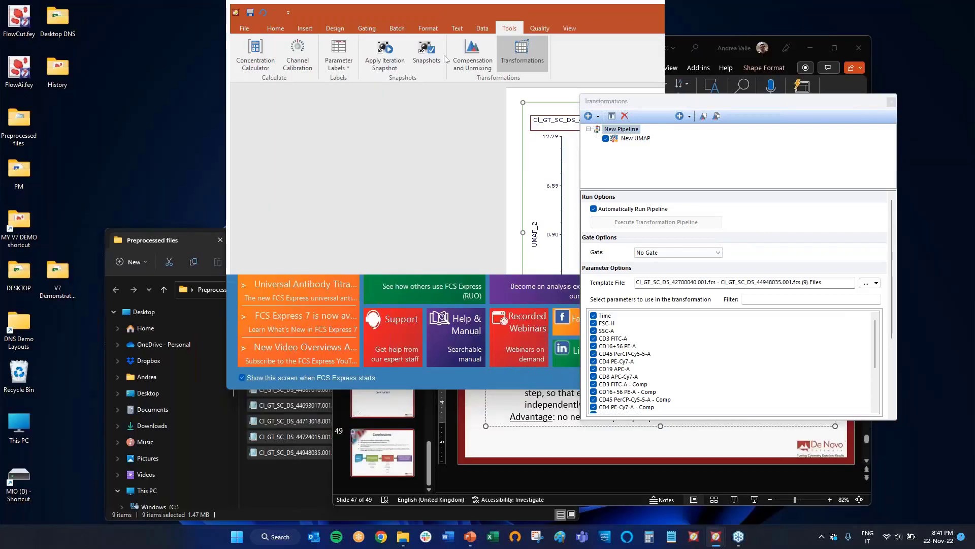
pyautogui.click(16, 64)
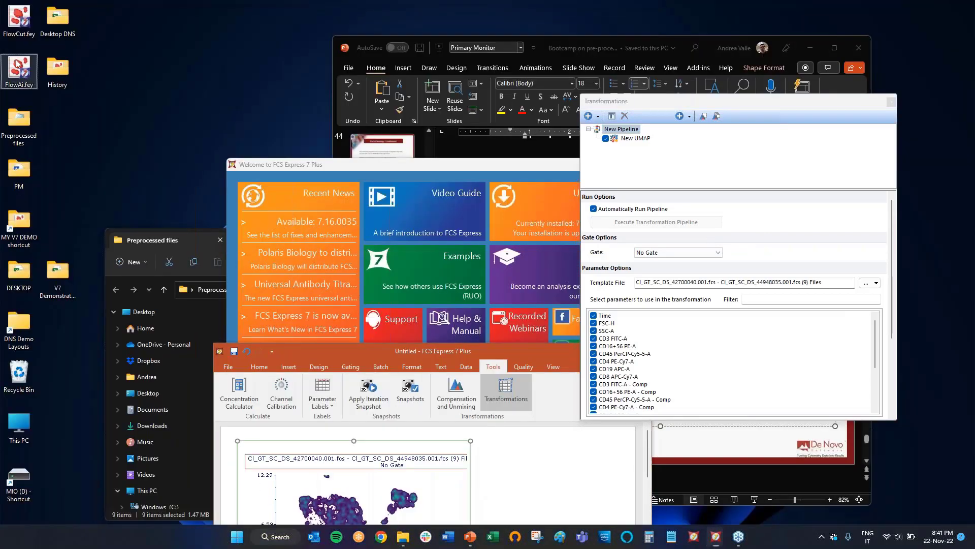
pyautogui.click(273, 143)
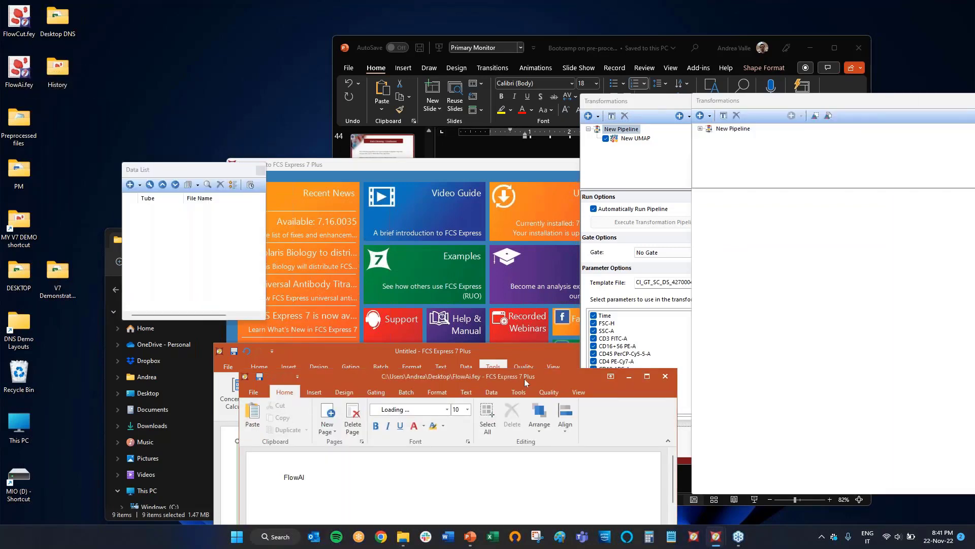
pyautogui.doubleClick(536, 379)
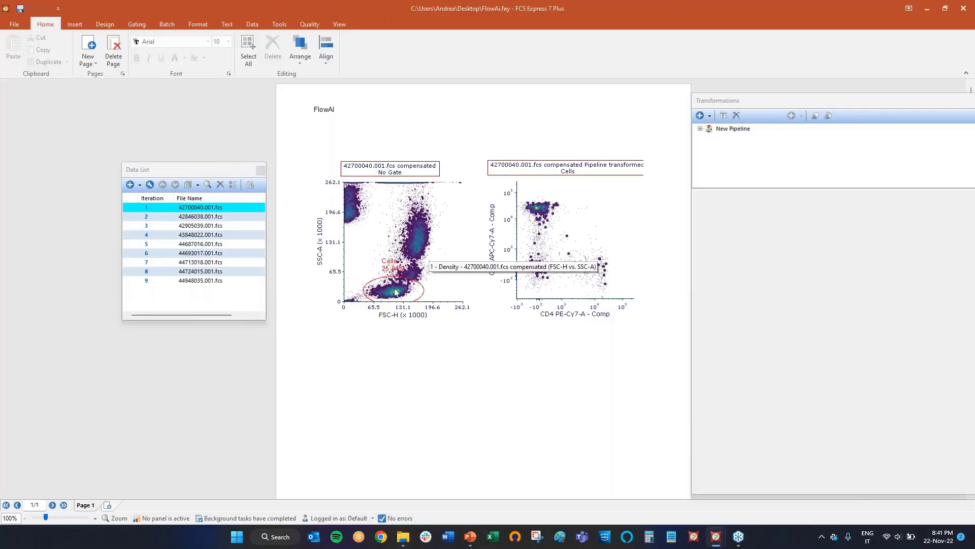
# Switch to 42905039.001.fcs, make the Cells gate data specific, and enlarge the ellipse to span nearly the plot's full height.
pyautogui.click(400, 302)
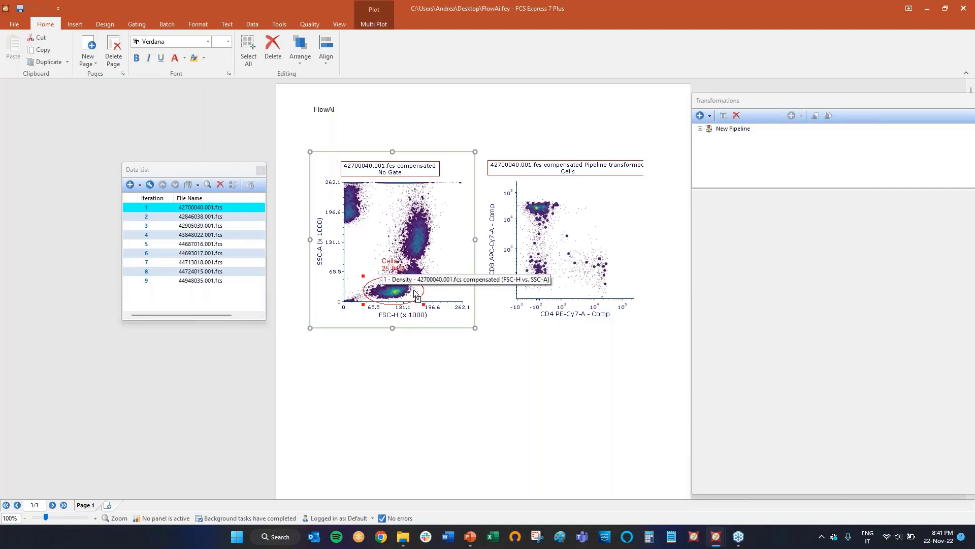
pyautogui.click(147, 230)
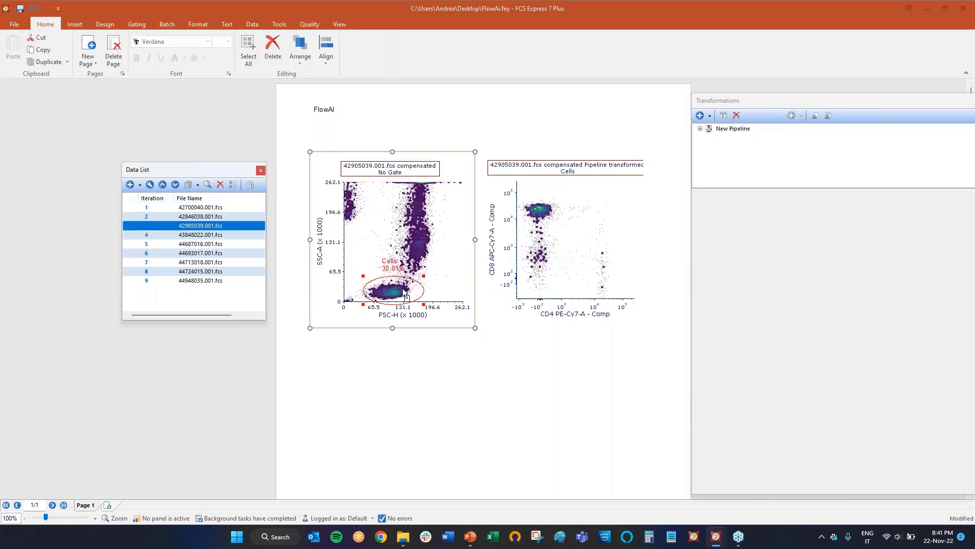
pyautogui.click(134, 23)
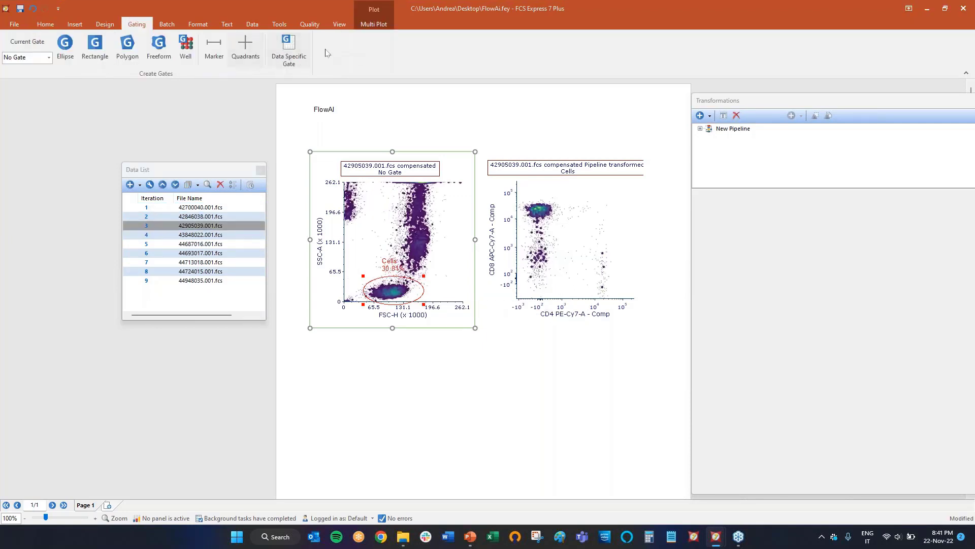
pyautogui.click(288, 48)
pyautogui.moveTo(422, 277); pyautogui.dragTo(454, 170)
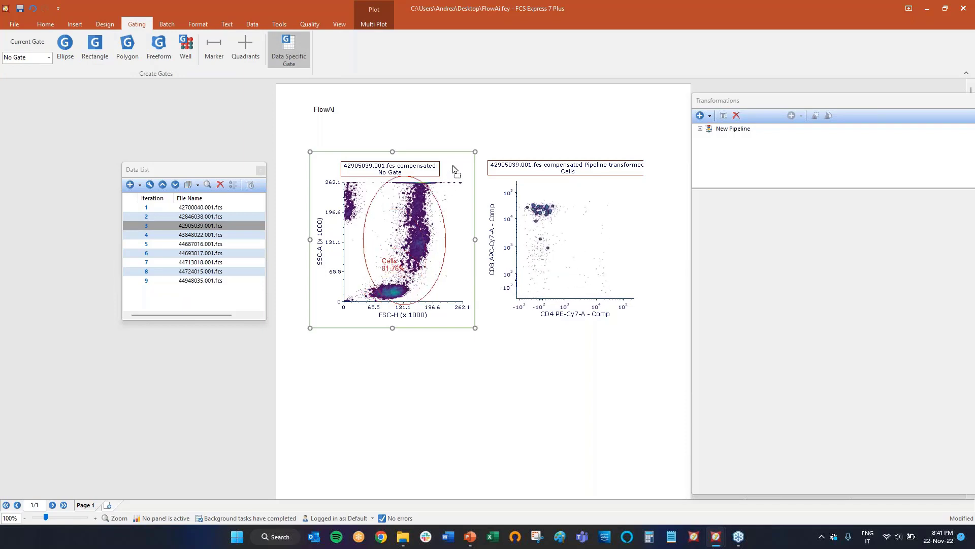
pyautogui.click(434, 233)
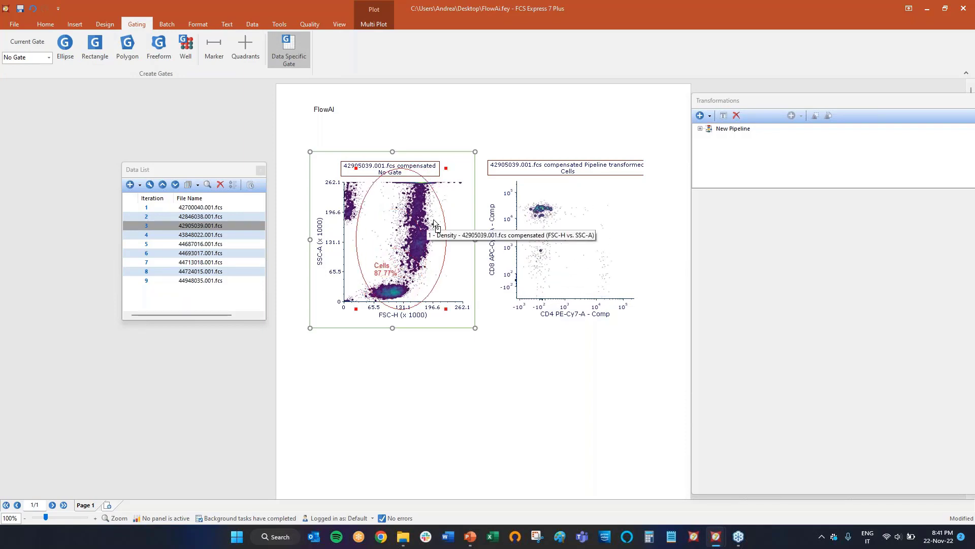
# Review the Batch Export options without exporting, and examine the pipeline's New Gate Downsampling settings.
pyautogui.click(252, 25)
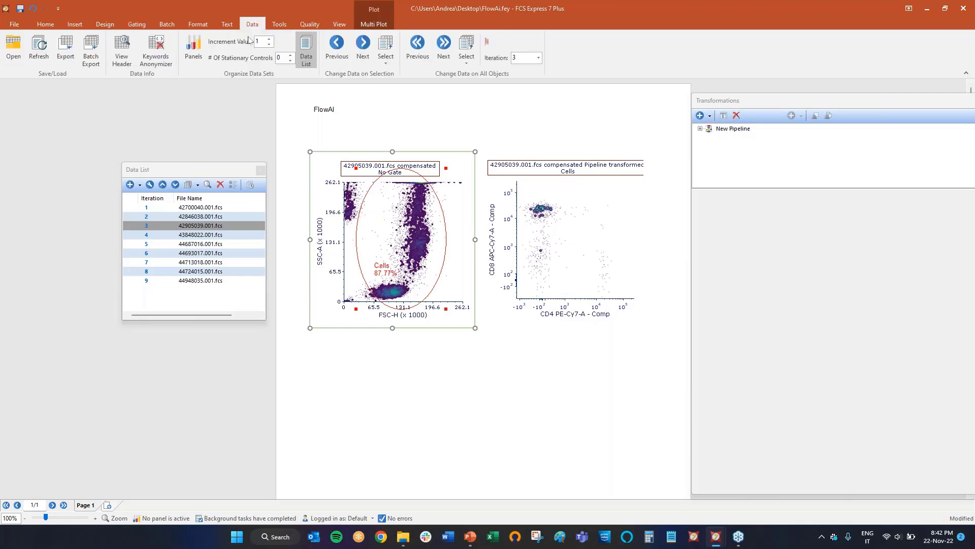
pyautogui.click(91, 49)
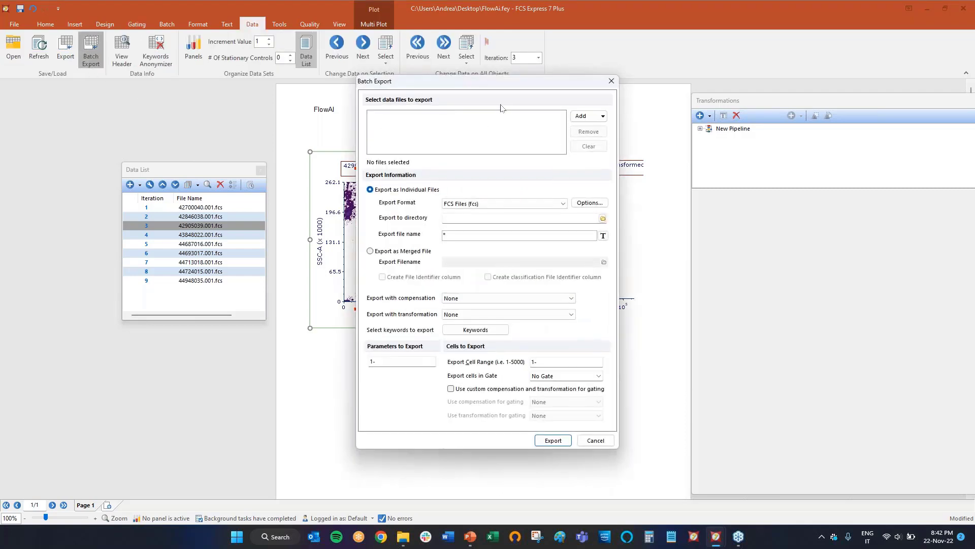
pyautogui.click(613, 81)
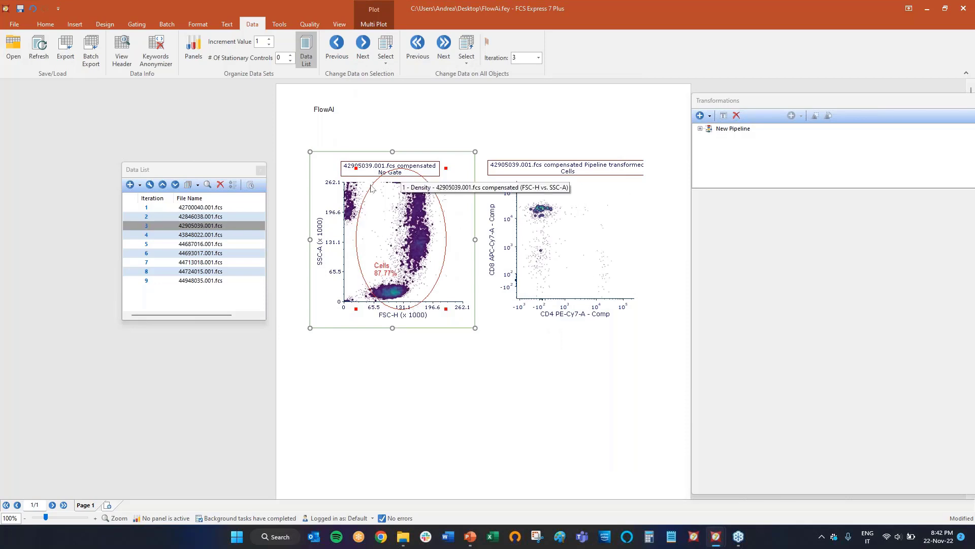
pyautogui.click(700, 129)
pyautogui.click(748, 149)
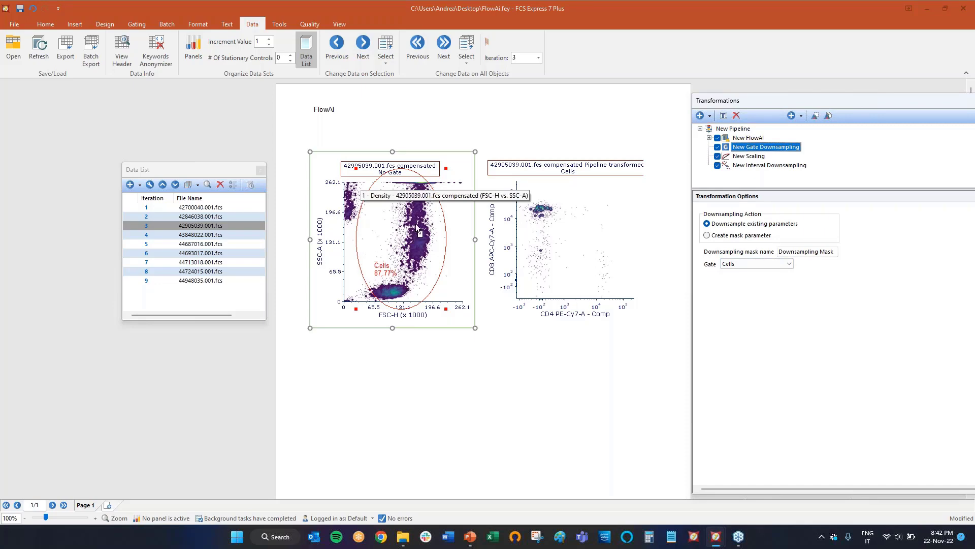
# Minimize the FlowAi layout, switch to PowerPoint maximized, and highlight the Step-by-Step instructions through their Advantage line on the Data Merging slide.
pyautogui.click(927, 8)
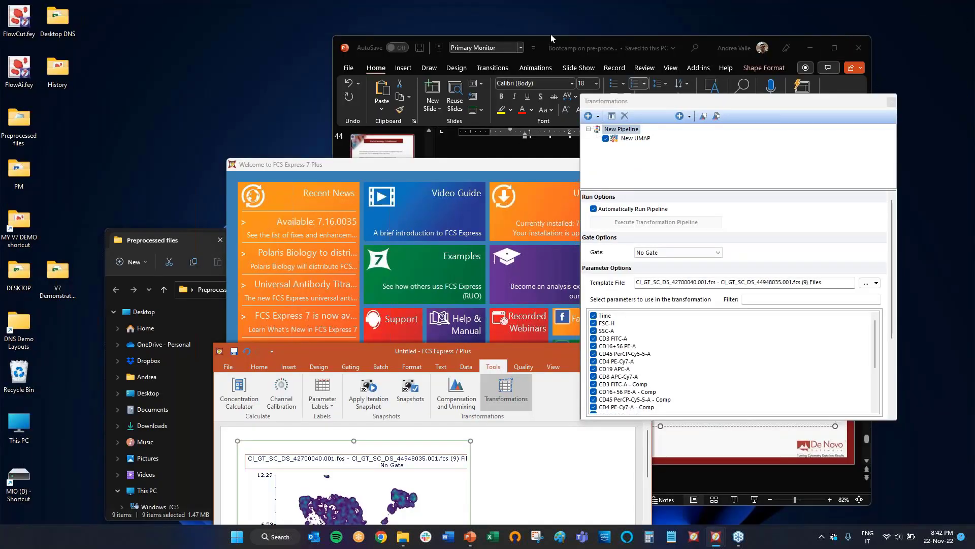
pyautogui.doubleClick(553, 44)
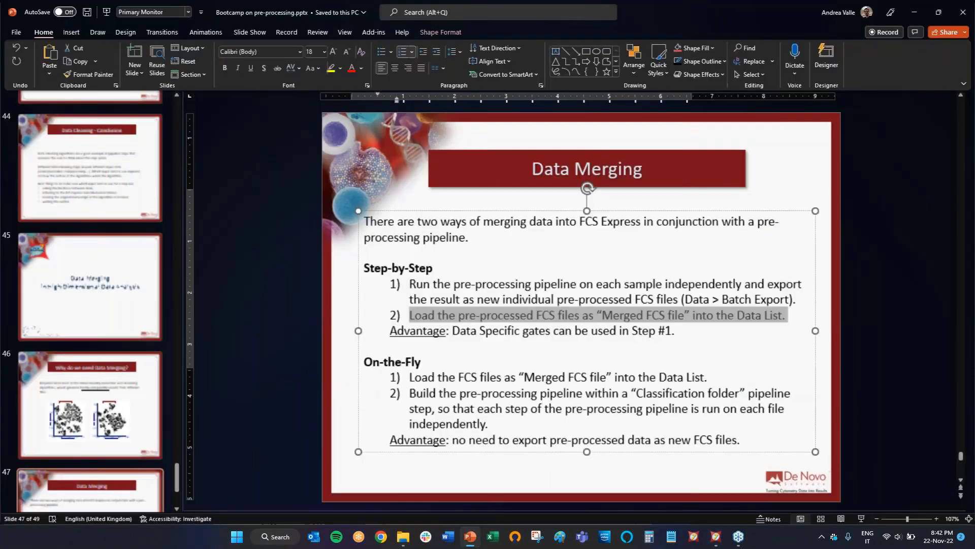
pyautogui.moveTo(411, 285); pyautogui.dragTo(678, 333)
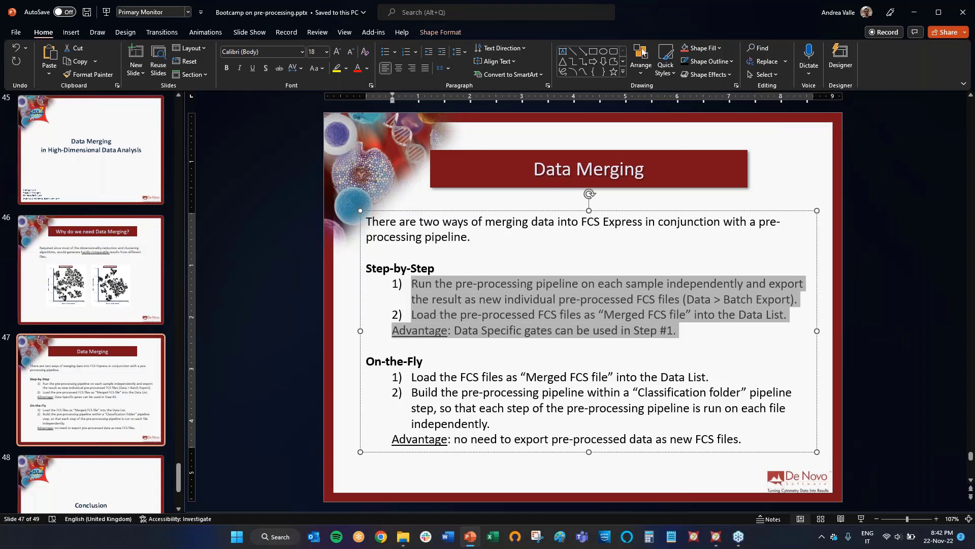
# Bring the Preprocessed files window in front of the presentation, enlarge it, and select the files from CI_GT_SC_DS_42905039.001.fcs through CI_GT_SC_DS_44948035.001.fcs.
pyautogui.moveTo(642, 49); pyautogui.dragTo(658, 147)
pyautogui.moveTo(190, 237)
pyautogui.mouseDown()
pyautogui.moveTo(201, 110)
pyautogui.moveTo(208, 242)
pyautogui.mouseUp()
pyautogui.moveTo(273, 239); pyautogui.dragTo(265, 50)
pyautogui.moveTo(570, 333); pyautogui.dragTo(814, 471)
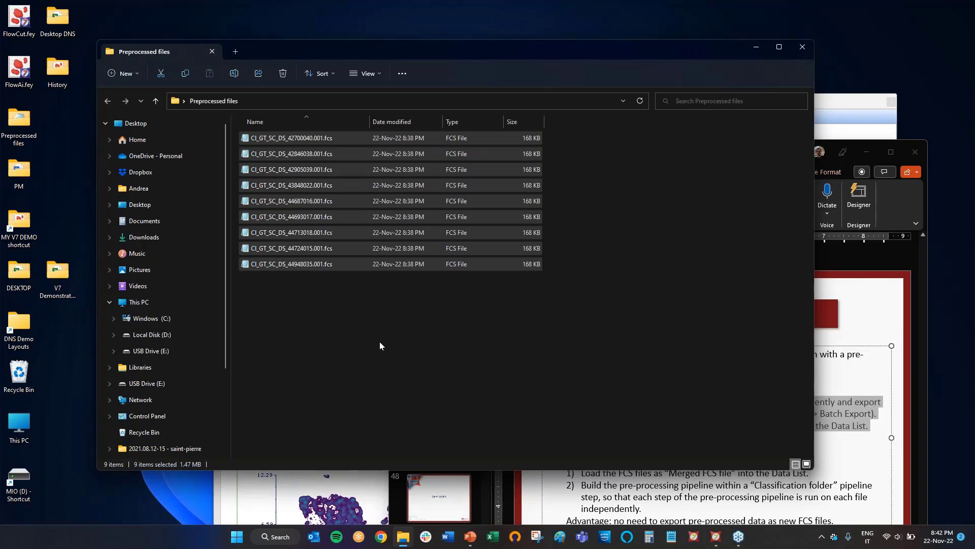
pyautogui.moveTo(359, 309); pyautogui.dragTo(289, 172)
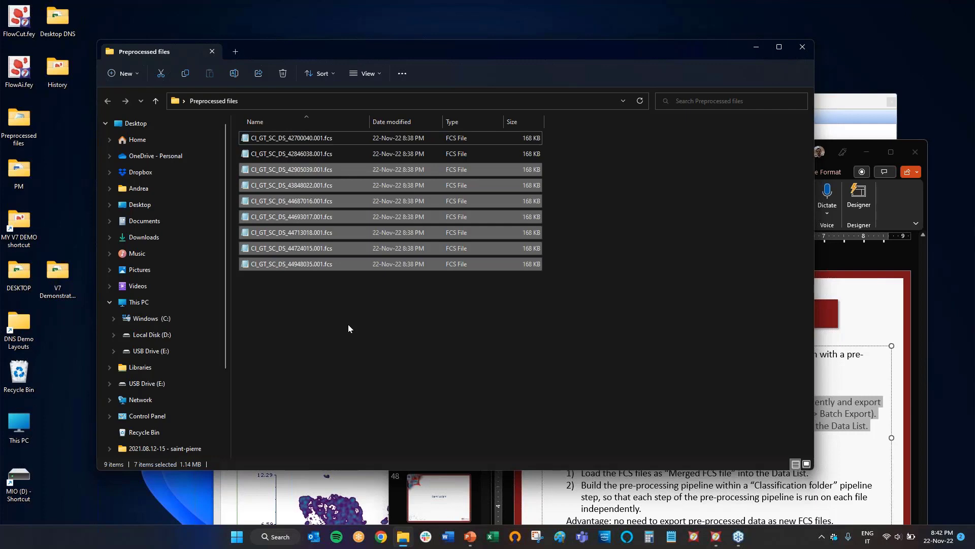
# Select all nine preprocessed FCS files, from CI_GT_SC_DS_42700040.001.fcs through CI_GT_SC_DS_44948035.001.fcs, and shrink the Preprocessed files window.
pyautogui.moveTo(334, 307); pyautogui.dragTo(273, 136)
pyautogui.click(322, 315)
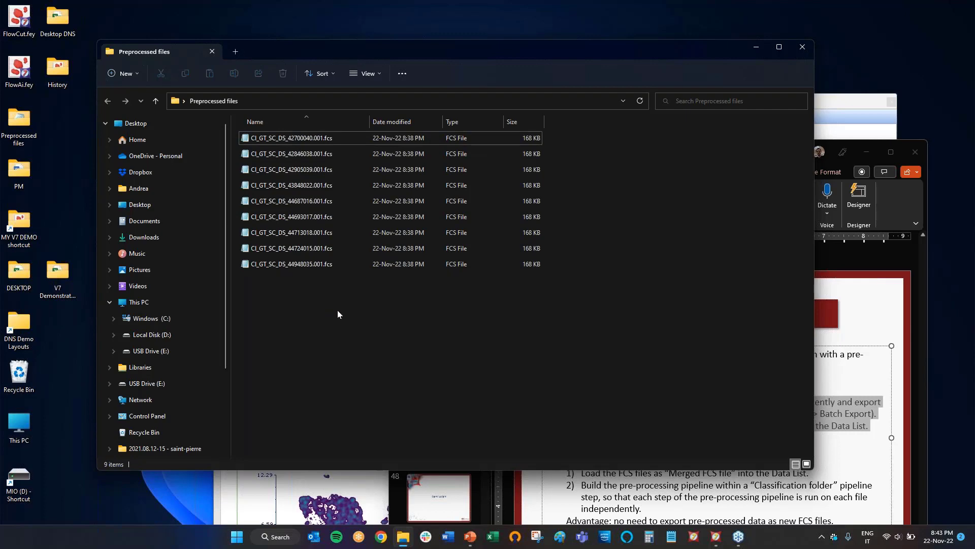
pyautogui.moveTo(338, 312); pyautogui.dragTo(272, 170)
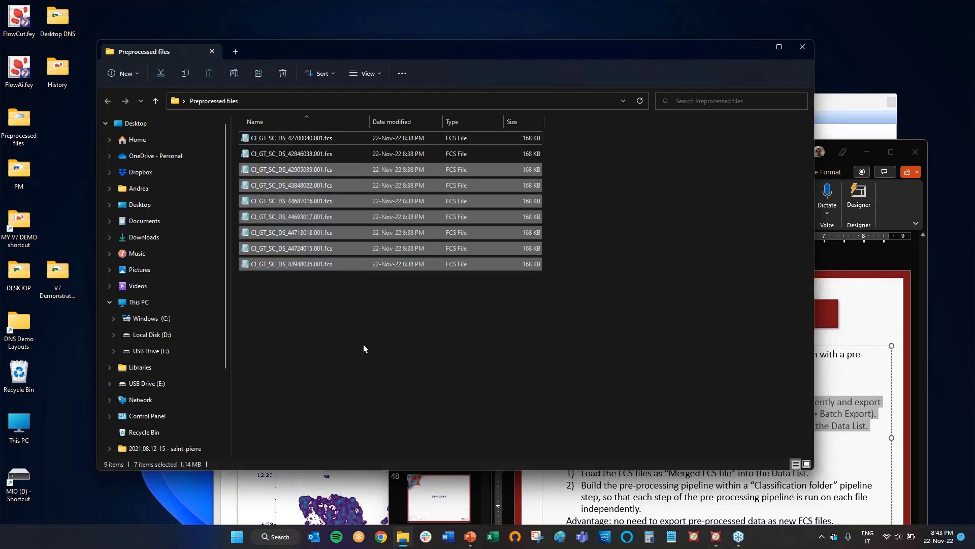
pyautogui.moveTo(353, 319); pyautogui.dragTo(290, 227)
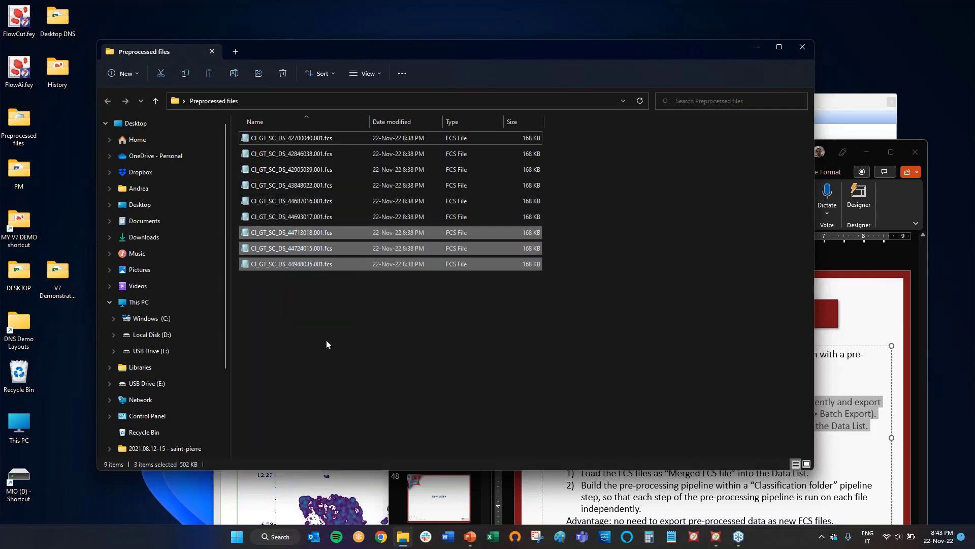
pyautogui.moveTo(367, 350); pyautogui.dragTo(273, 142)
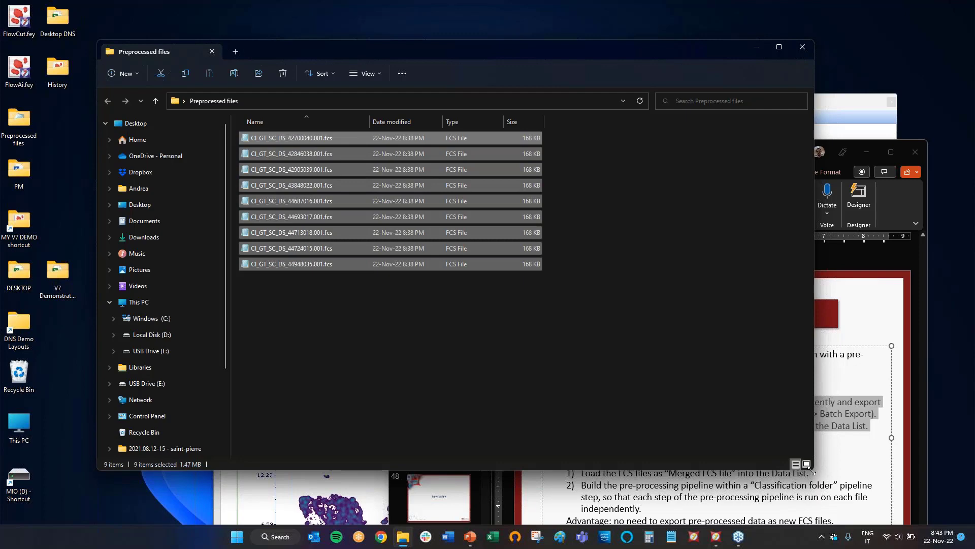
pyautogui.moveTo(815, 467); pyautogui.dragTo(547, 309)
# Switch to PowerPoint maximized and highlight the On-the-Fly heading and its two numbered instructions in turn on the Data Merging slide.
pyautogui.click(668, 150)
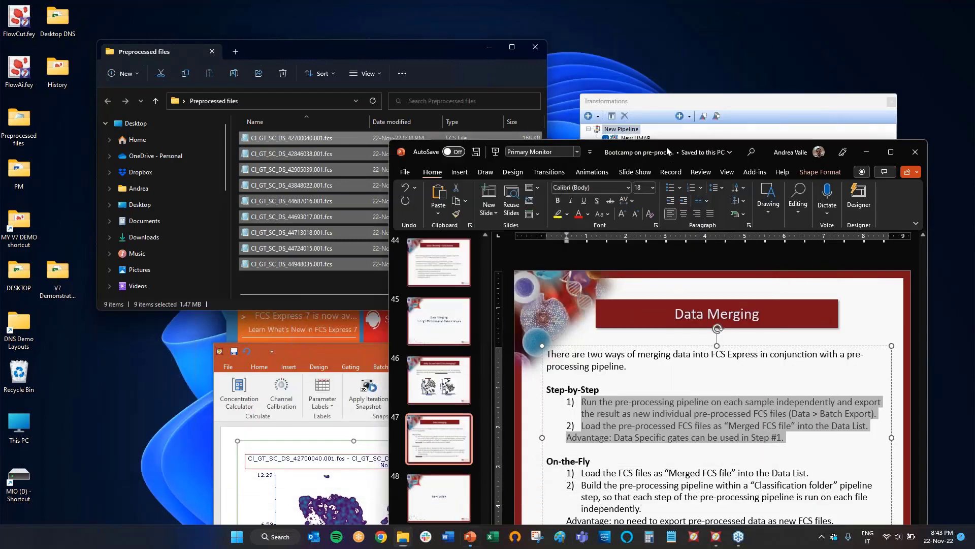
pyautogui.moveTo(668, 151); pyautogui.dragTo(490, 24)
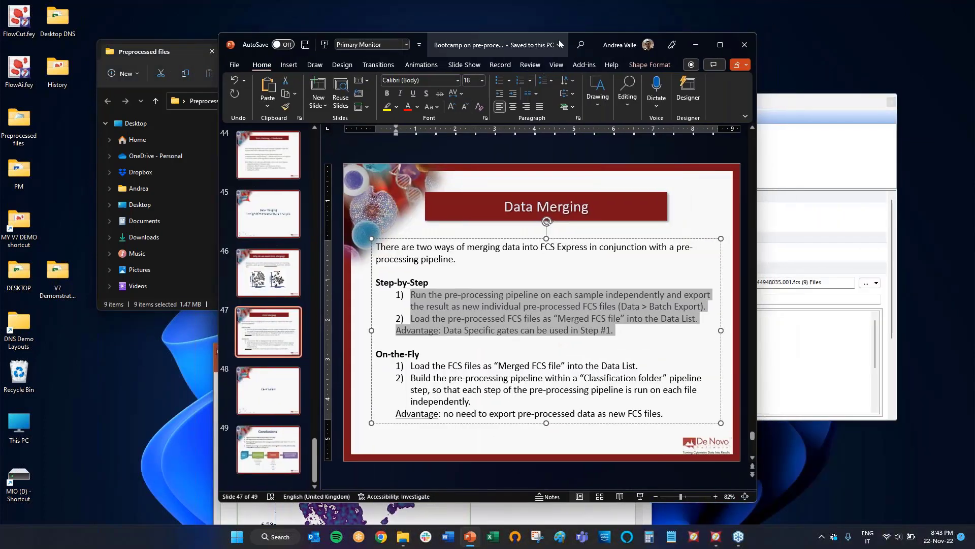
pyautogui.moveTo(542, 4); pyautogui.dragTo(542, 1)
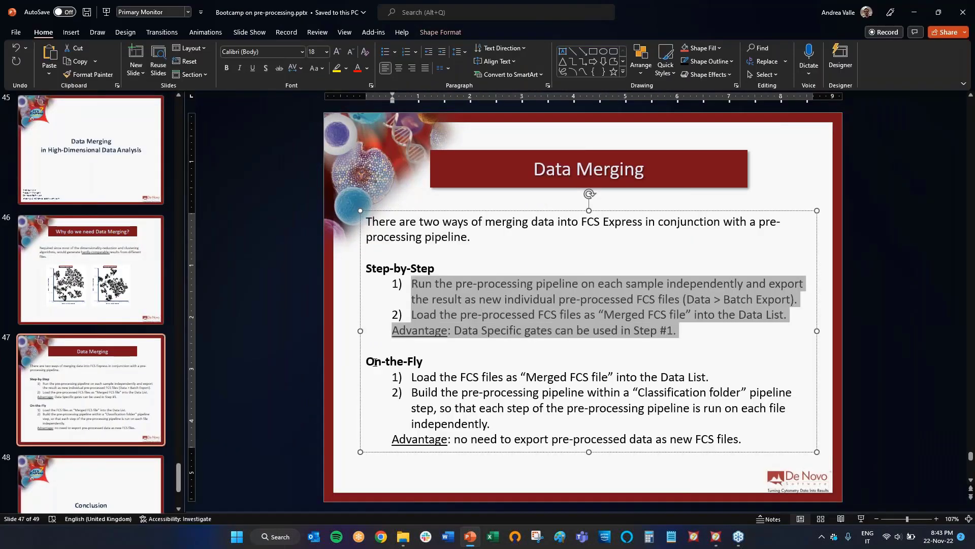
pyautogui.moveTo(366, 361); pyautogui.dragTo(425, 364)
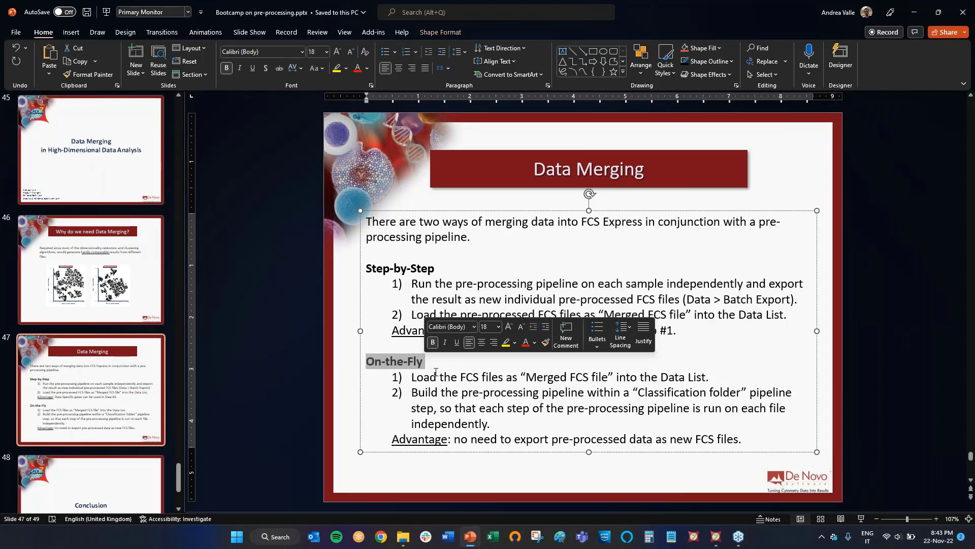
pyautogui.moveTo(411, 378); pyautogui.dragTo(710, 378)
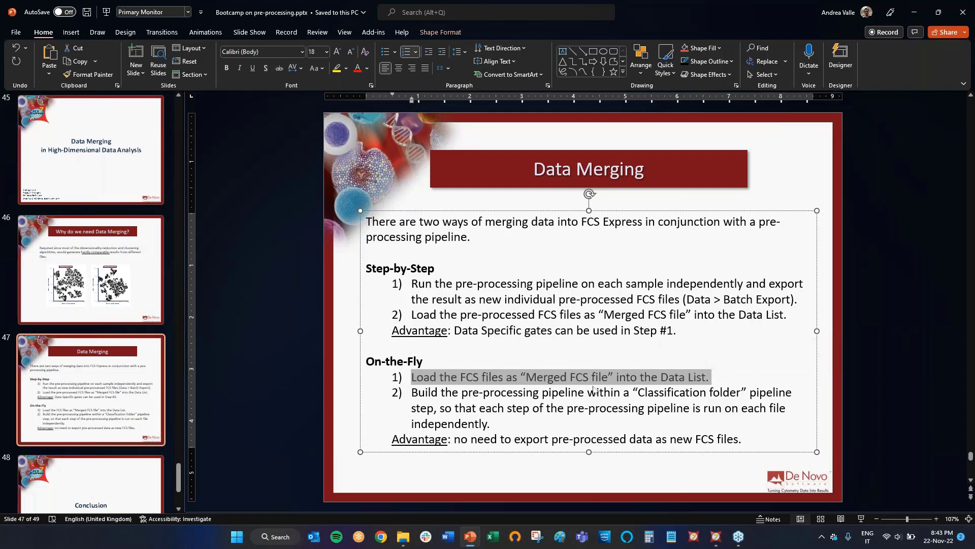
pyautogui.moveTo(412, 391); pyautogui.dragTo(499, 424)
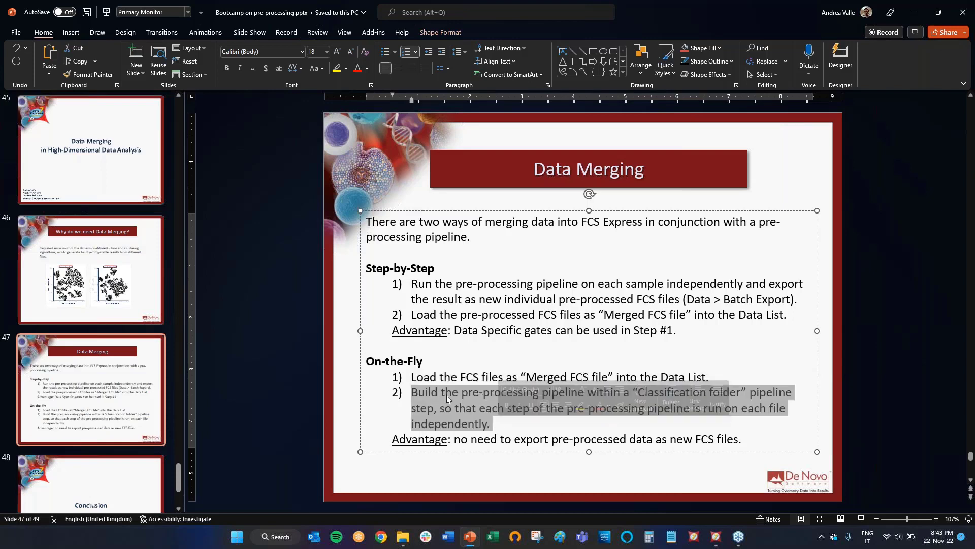
# Minimize the presentation, switch to FCS Express, and close the untitled layout containing the UMAP plot.
pyautogui.moveTo(726, 19); pyautogui.dragTo(974, 23)
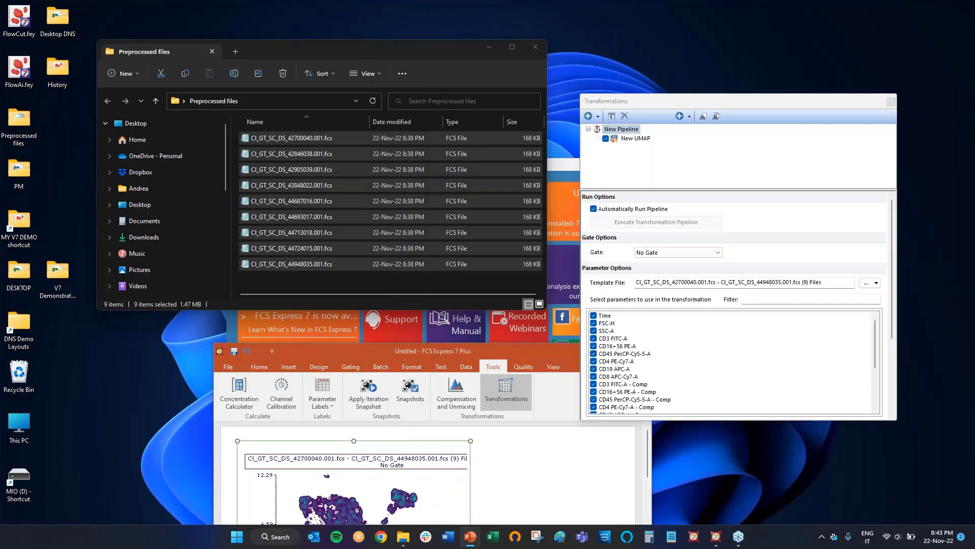
pyautogui.moveTo(549, 351); pyautogui.dragTo(465, 169)
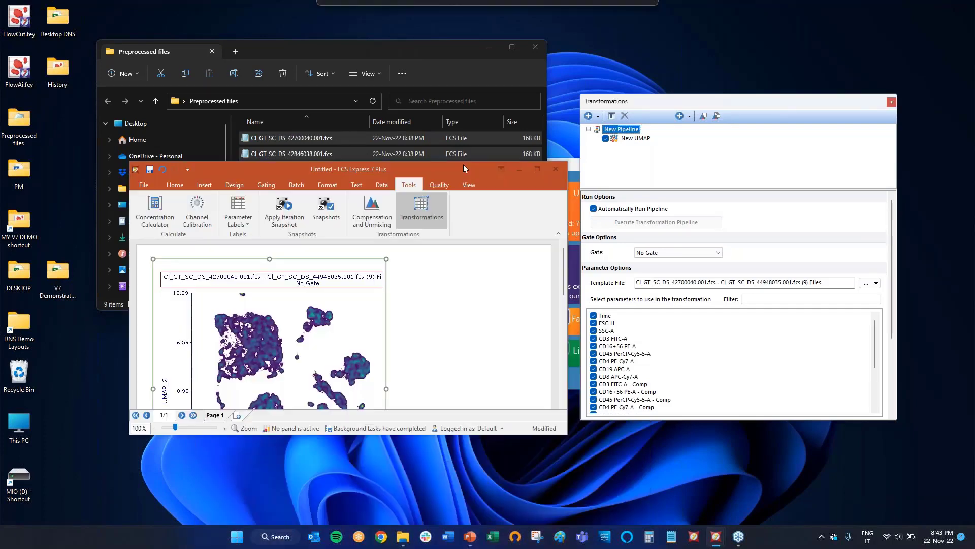
pyautogui.click(555, 169)
pyautogui.click(480, 337)
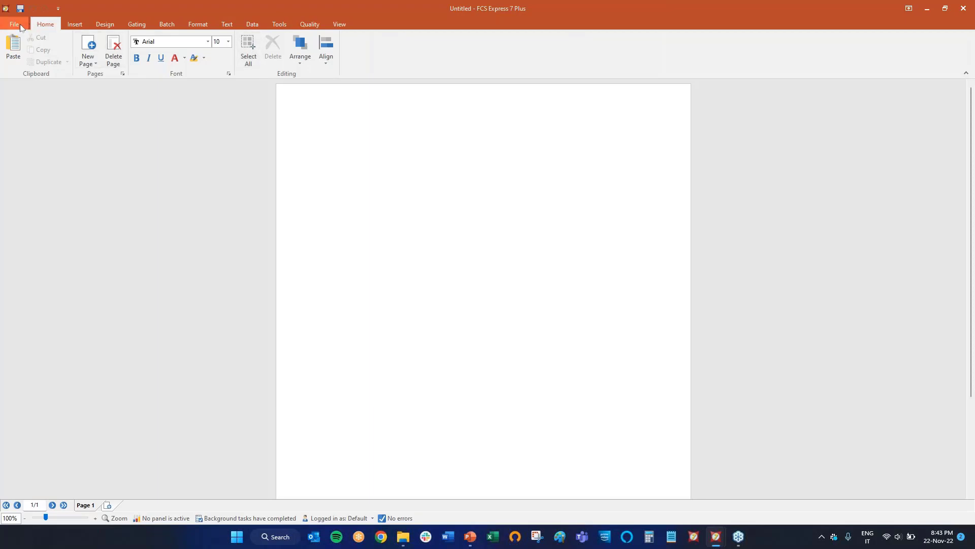
# Configure the new layout's compensation options to append new compensated parameters to the data after the uncompensated parameters.
pyautogui.click(19, 23)
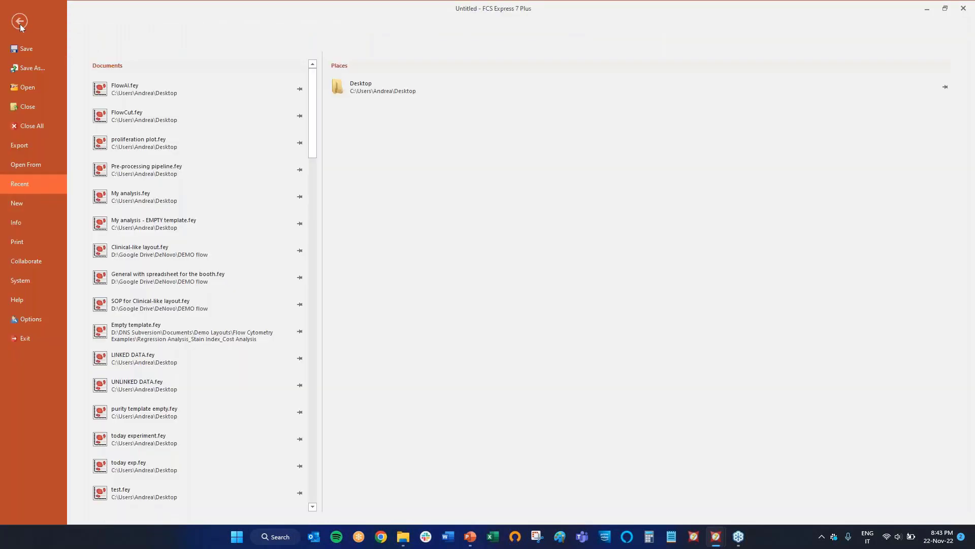
pyautogui.click(18, 223)
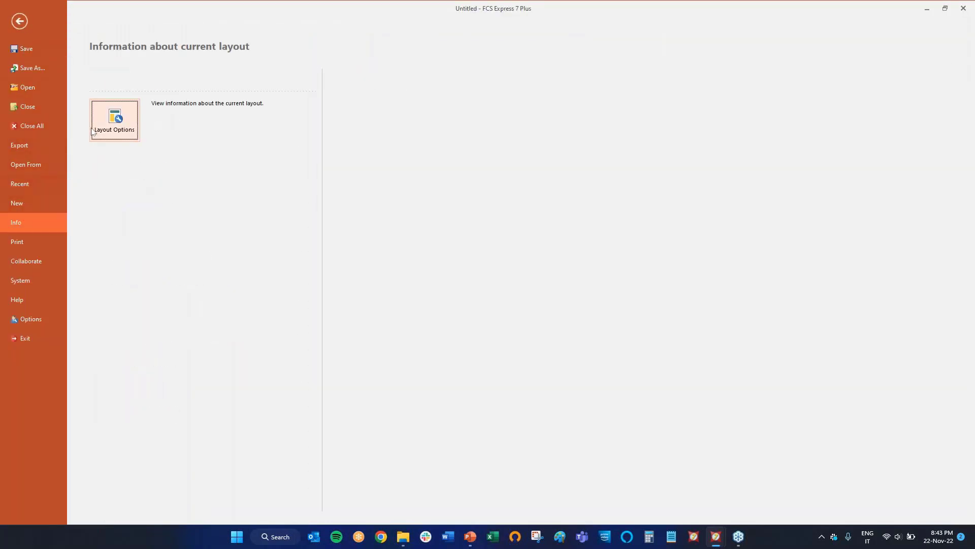
pyautogui.click(114, 120)
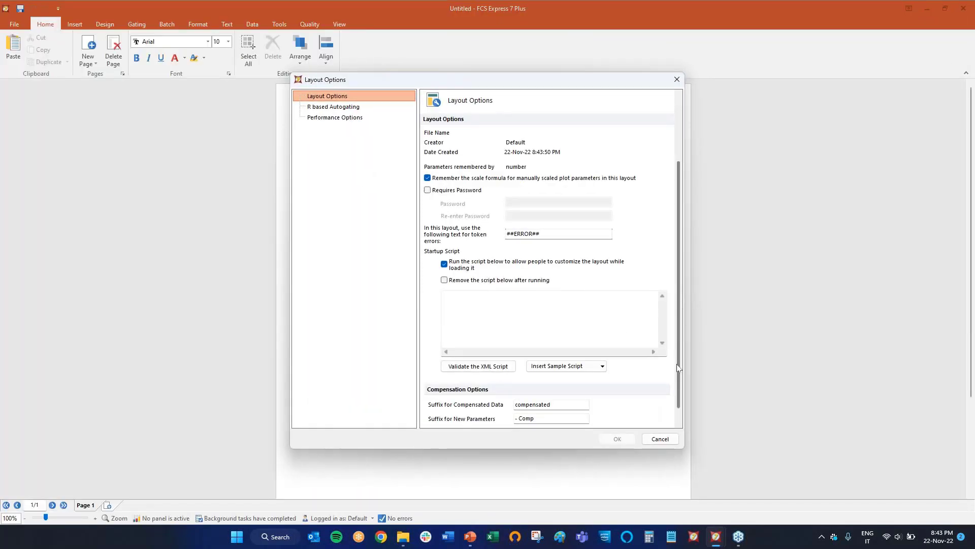
pyautogui.scroll(-3, 478, 363)
pyautogui.click(477, 359)
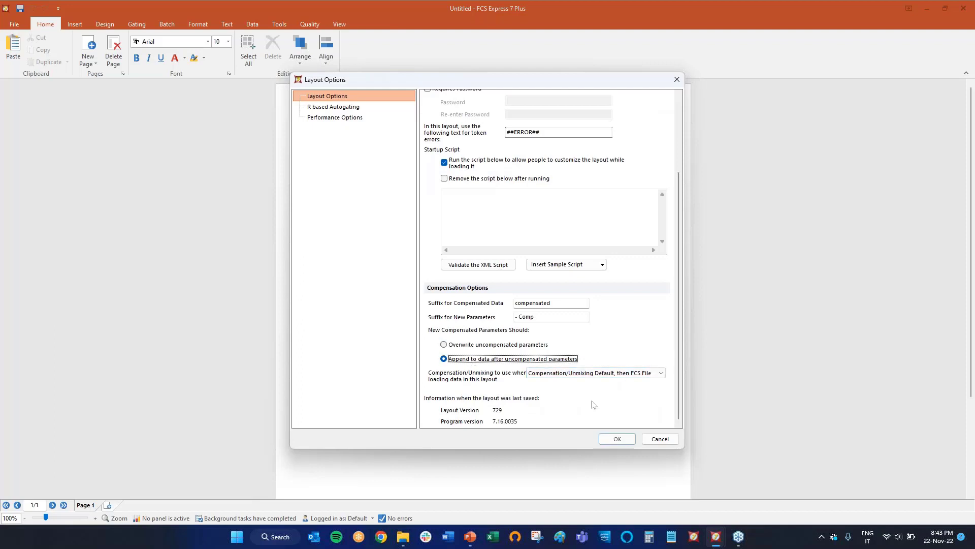
pyautogui.click(616, 439)
# Add the nine files 42700040.001.fcs through 44948035.001.fcs to the Data List as Merge FCS Files.
pyautogui.click(252, 24)
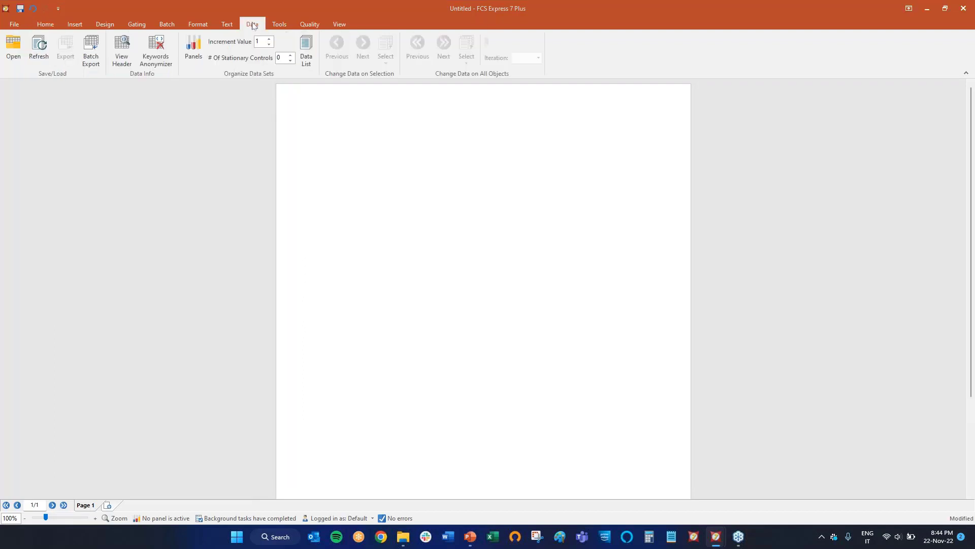
pyautogui.click(305, 50)
pyautogui.click(424, 203)
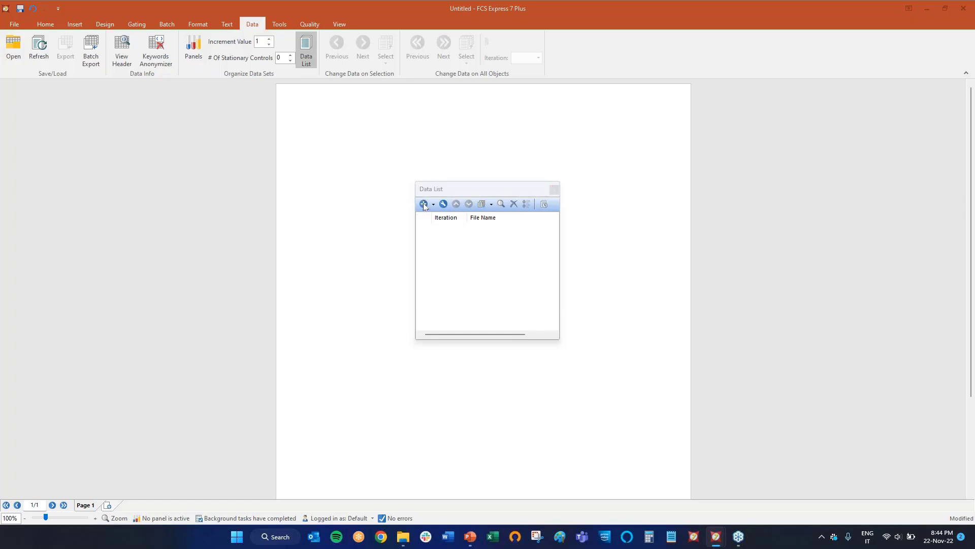
pyautogui.click(419, 215)
pyautogui.keyDown('shift'); pyautogui.click(420, 338); pyautogui.keyUp('shift')
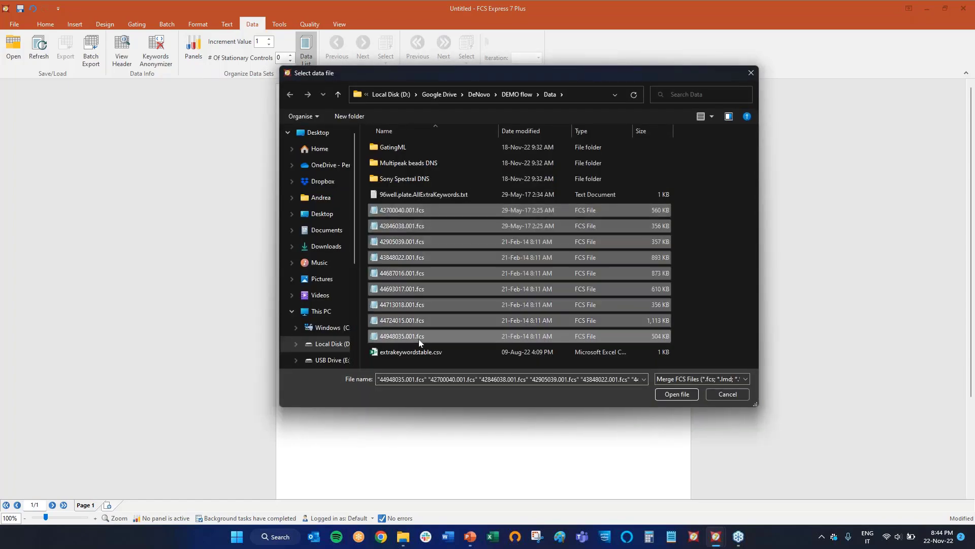
pyautogui.click(660, 382)
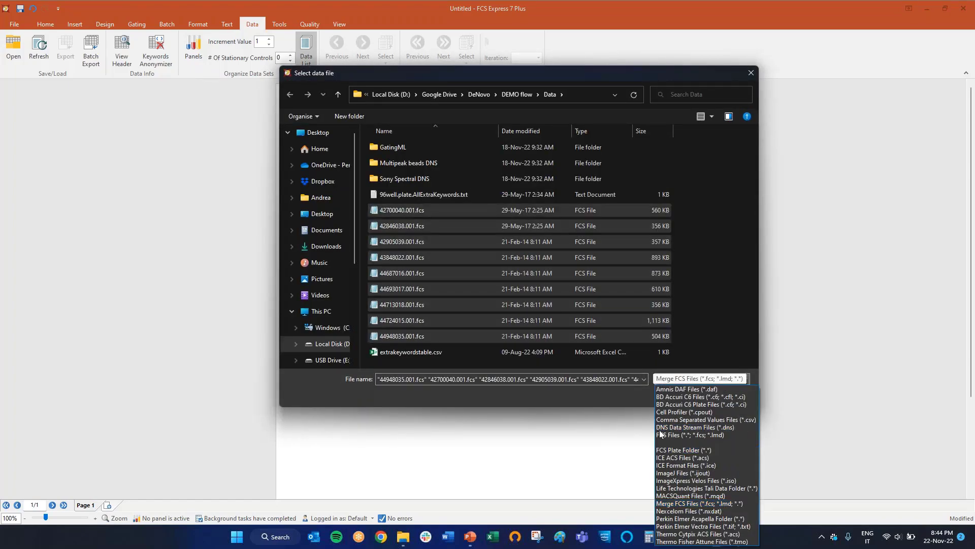
pyautogui.click(679, 505)
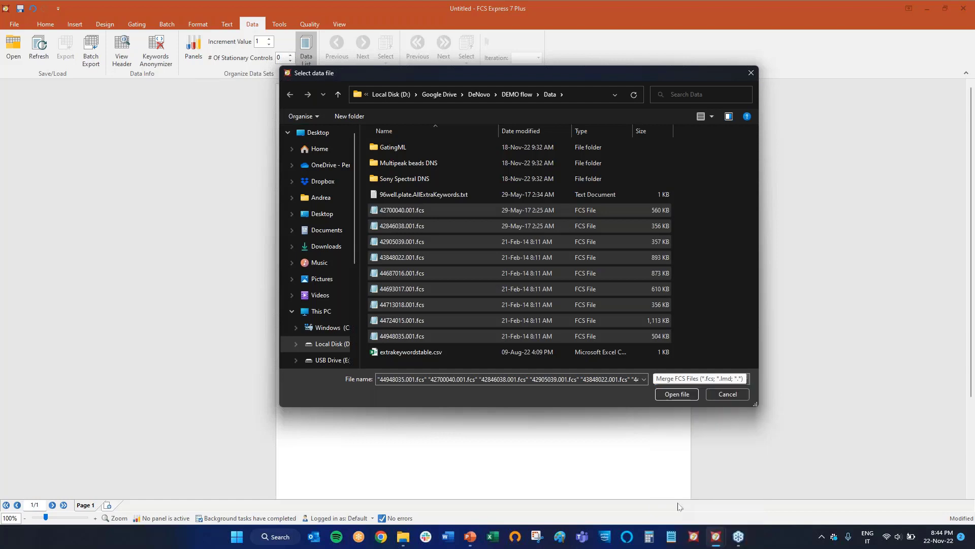
pyautogui.click(670, 394)
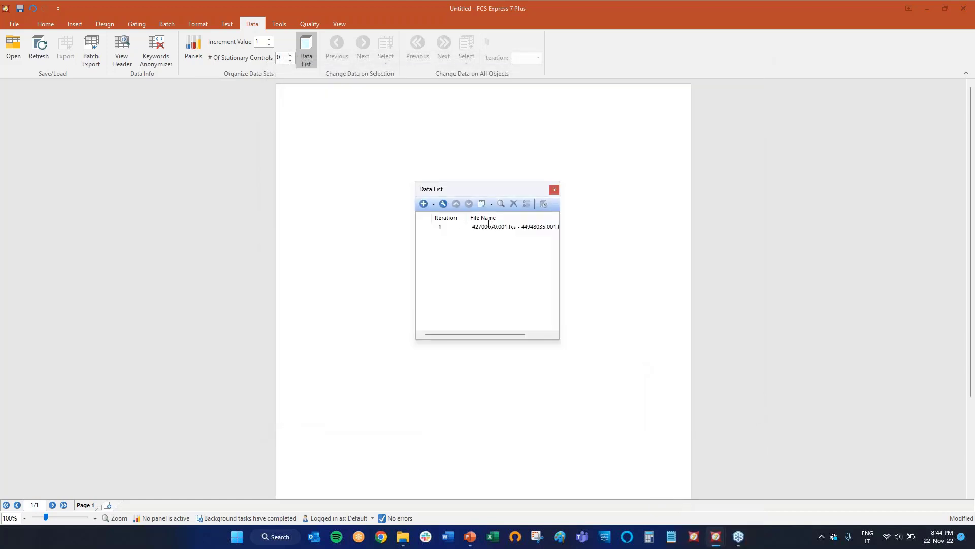
# Insert a Density plot of the merged data, close the Data List, and position the plot near the page's upper-left corner.
pyautogui.click(514, 227)
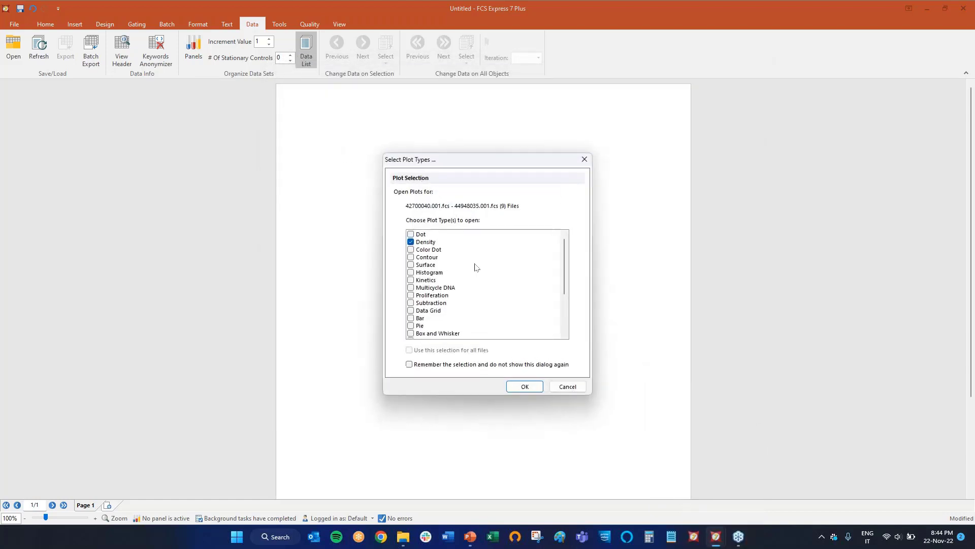
pyautogui.click(525, 386)
pyautogui.click(556, 190)
pyautogui.click(409, 305)
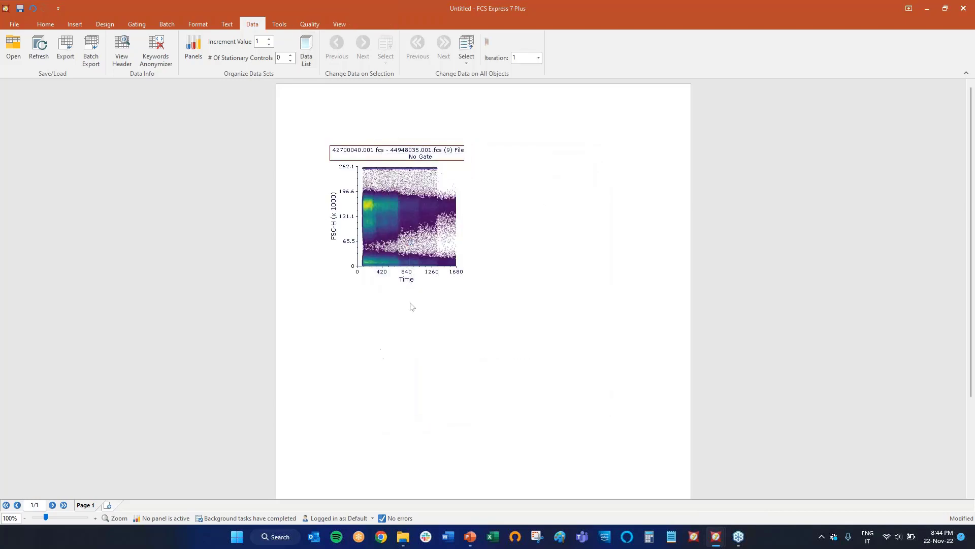
pyautogui.keyDown('ctrl'); pyautogui.scroll(7, 410, 305); pyautogui.keyUp('ctrl')
pyautogui.click(362, 191)
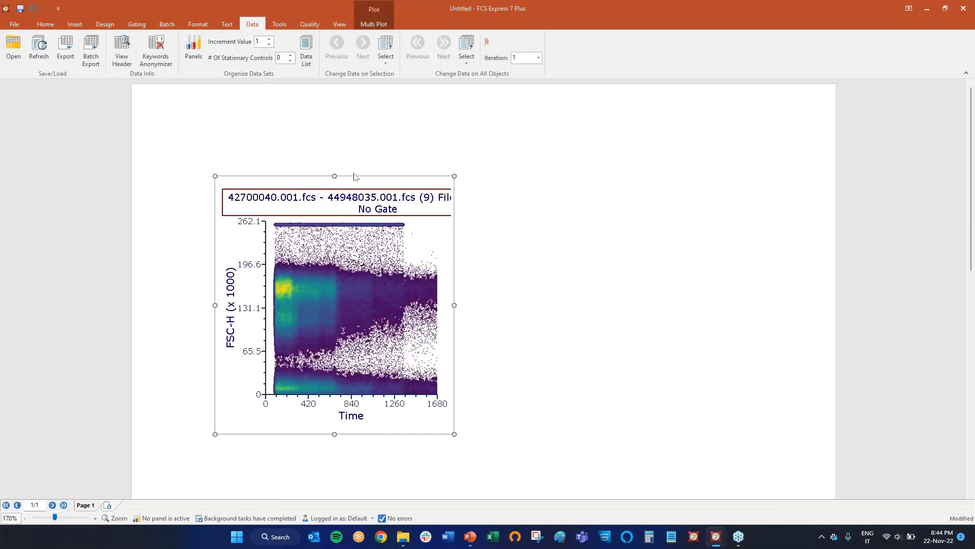
pyautogui.moveTo(354, 176); pyautogui.dragTo(298, 134)
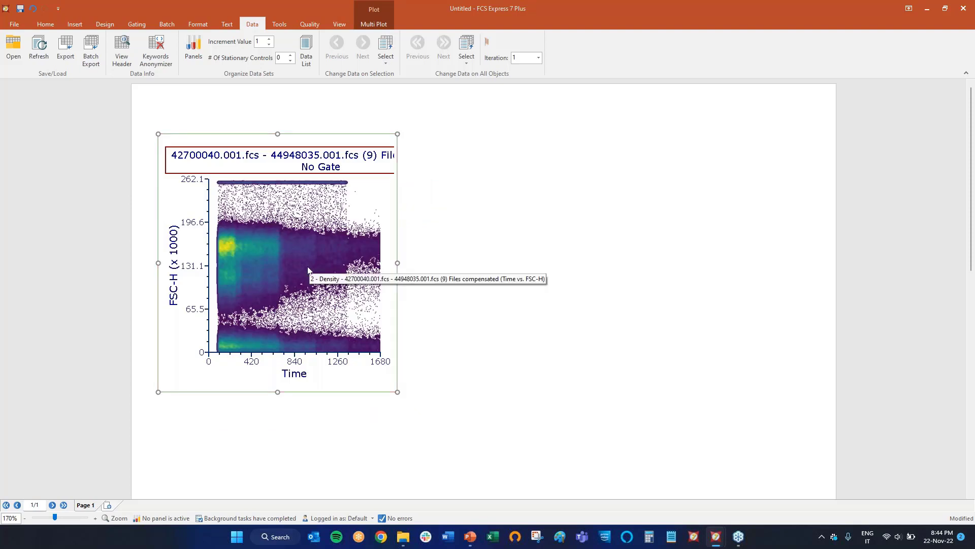
# Examine the parameters available for the density plot's X axis without changing the selection.
pyautogui.click(301, 372)
pyautogui.scroll(-3, 340, 401)
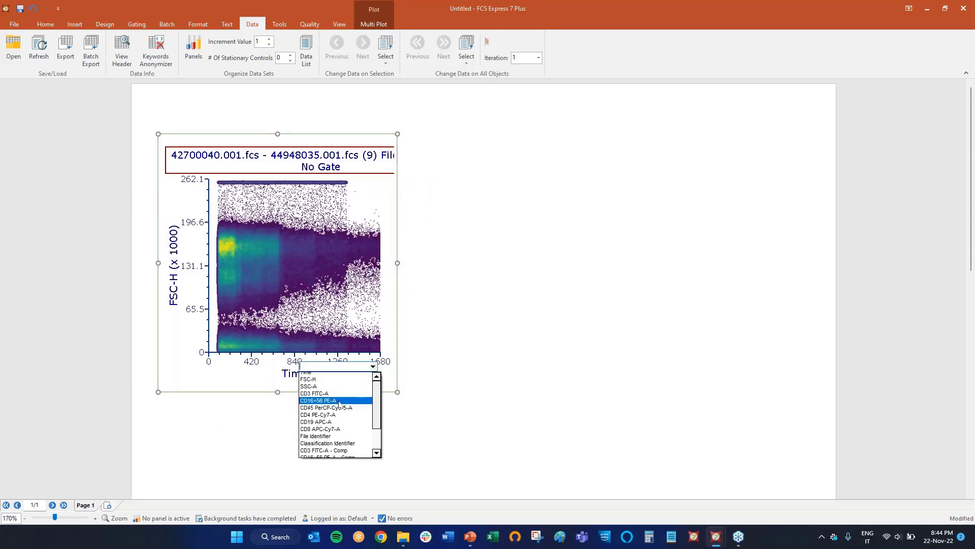
pyautogui.click(307, 267)
# Add a new Pipeline transformation and set its template file from the selected plot of the compensated merged data.
pyautogui.click(279, 24)
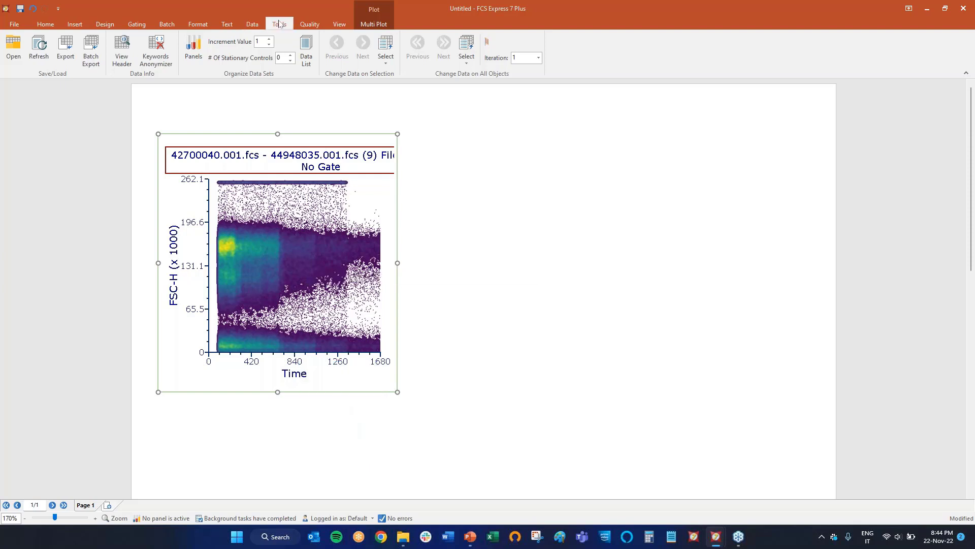
pyautogui.click(298, 57)
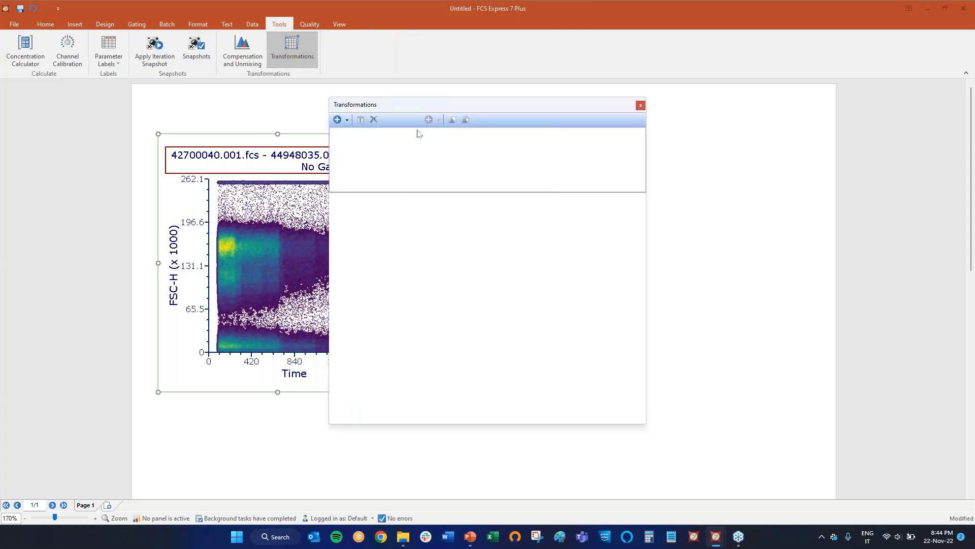
pyautogui.click(348, 120)
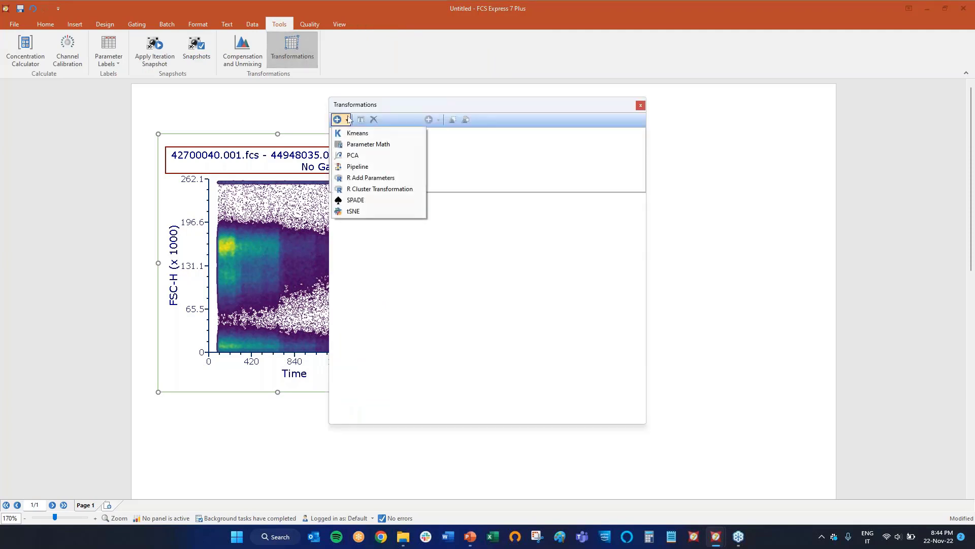
pyautogui.click(363, 167)
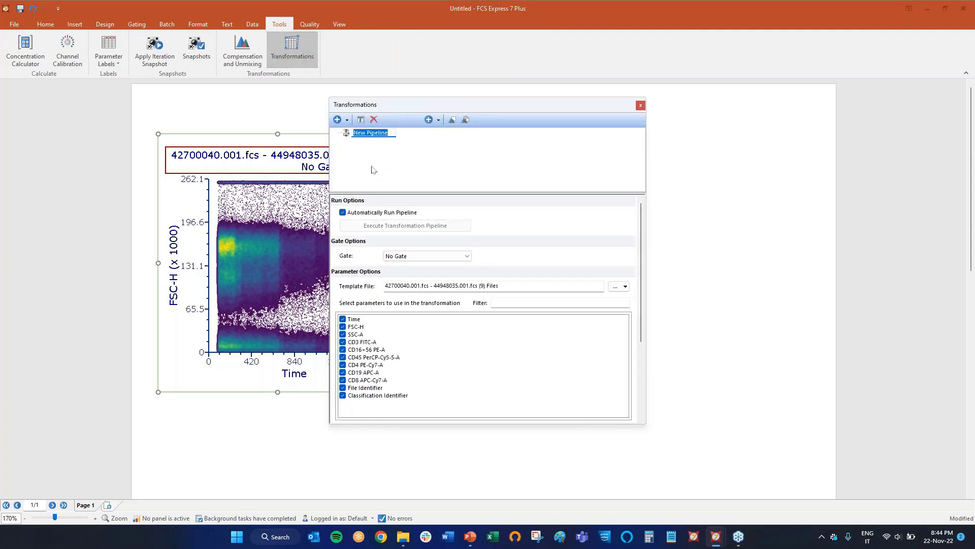
pyautogui.click(625, 288)
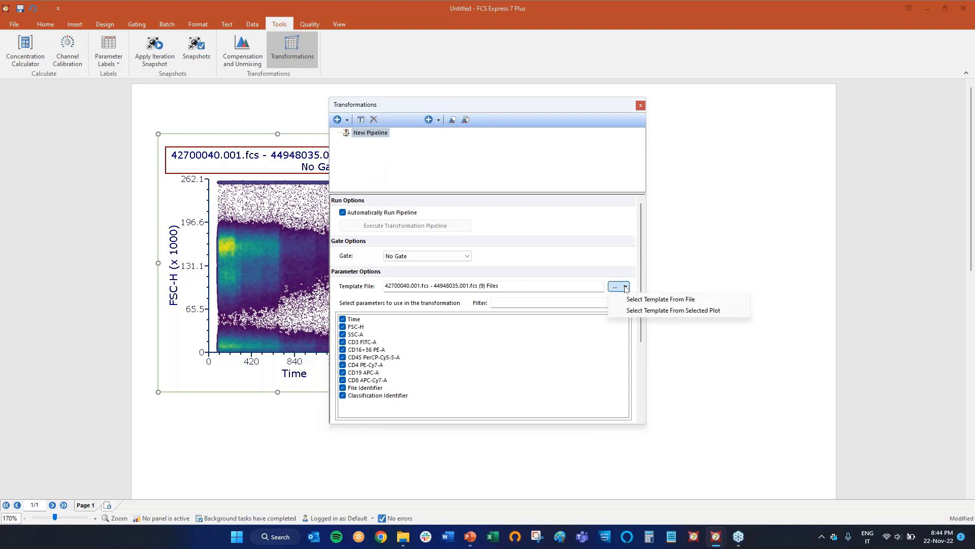
pyautogui.click(639, 311)
pyautogui.scroll(-2, 642, 298)
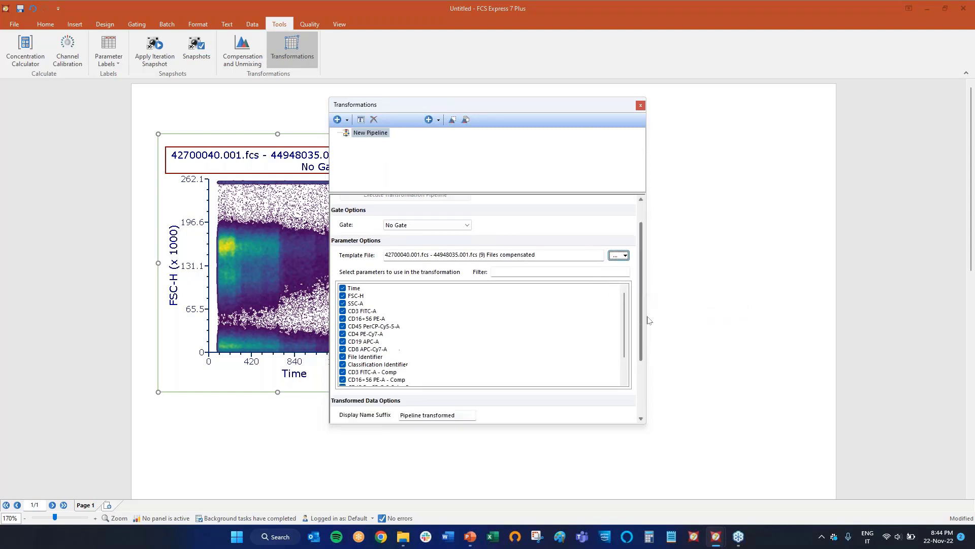
pyautogui.click(625, 242)
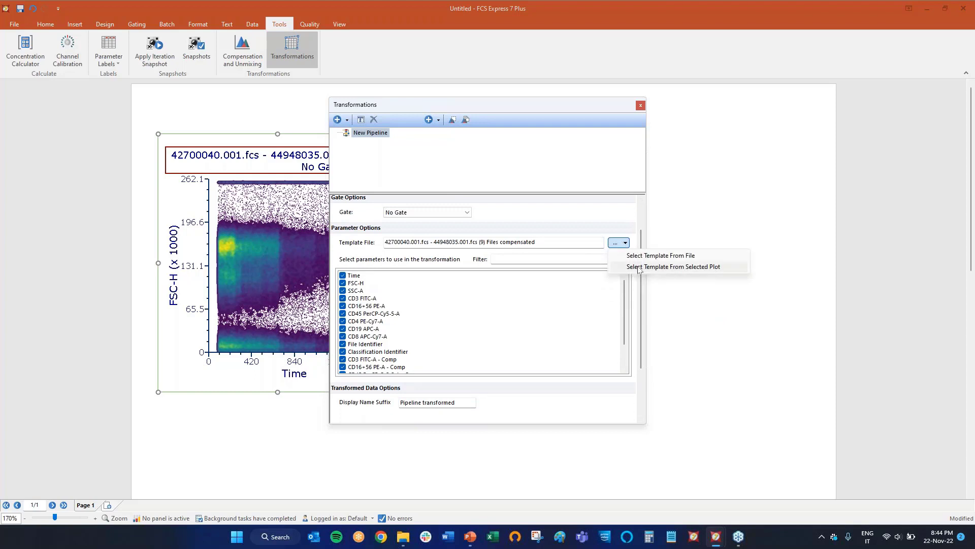
# Move the Transformations window beside the density plot and set the plot's X axis to Classification Identifier.
pyautogui.scroll(-2, 630, 305)
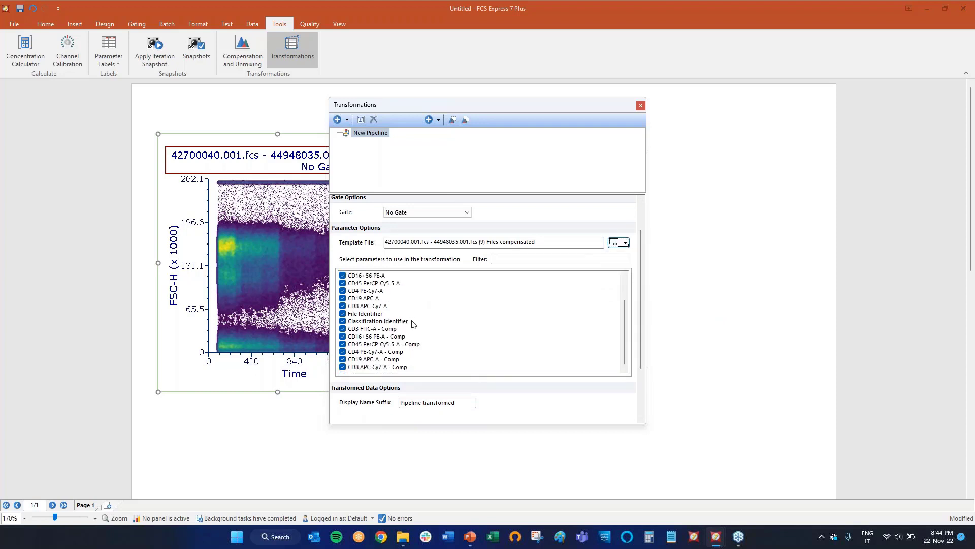
pyautogui.moveTo(499, 103); pyautogui.dragTo(669, 112)
pyautogui.click(539, 145)
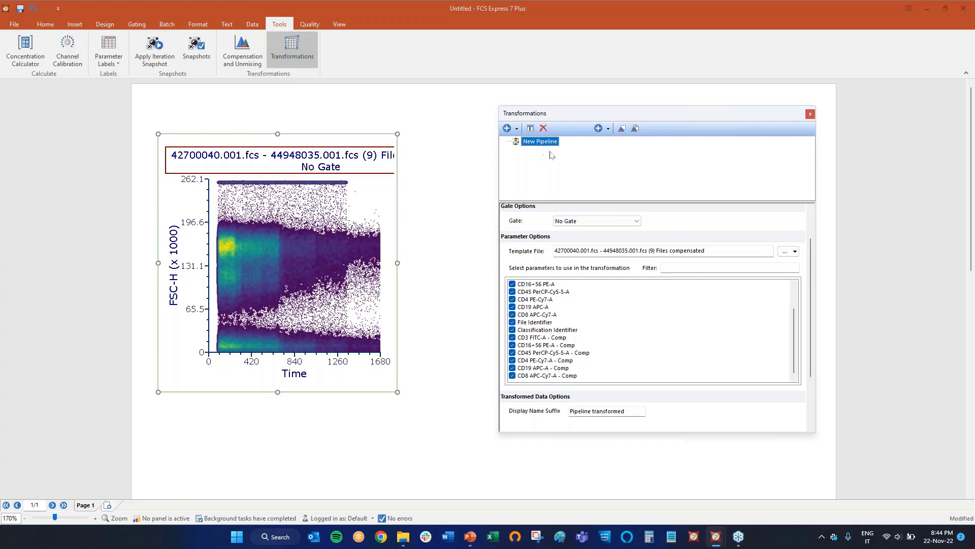
pyautogui.click(297, 374)
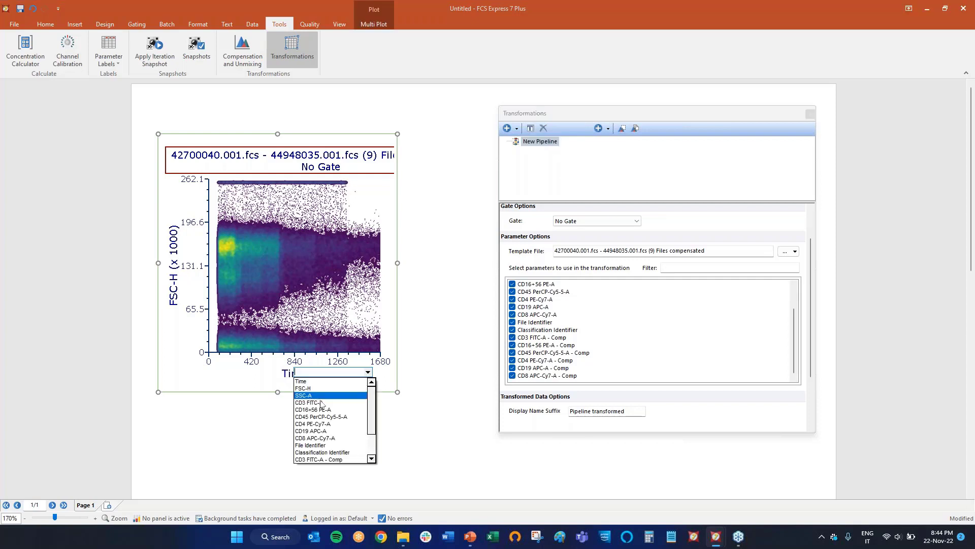
pyautogui.click(327, 456)
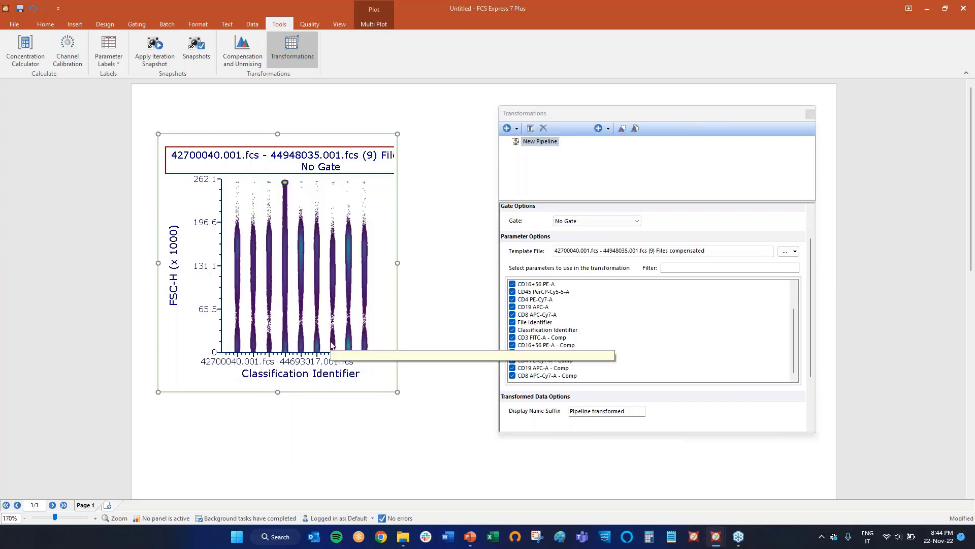
# Add a Classifications Folder to the New Pipeline and set its parameter to Classification Identifier.
pyautogui.click(549, 143)
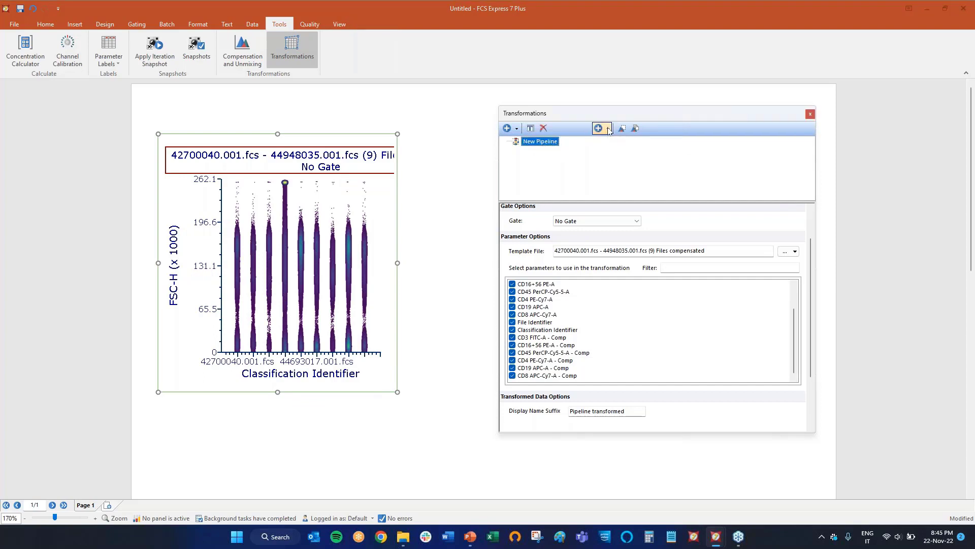
pyautogui.click(609, 130)
pyautogui.moveTo(613, 244)
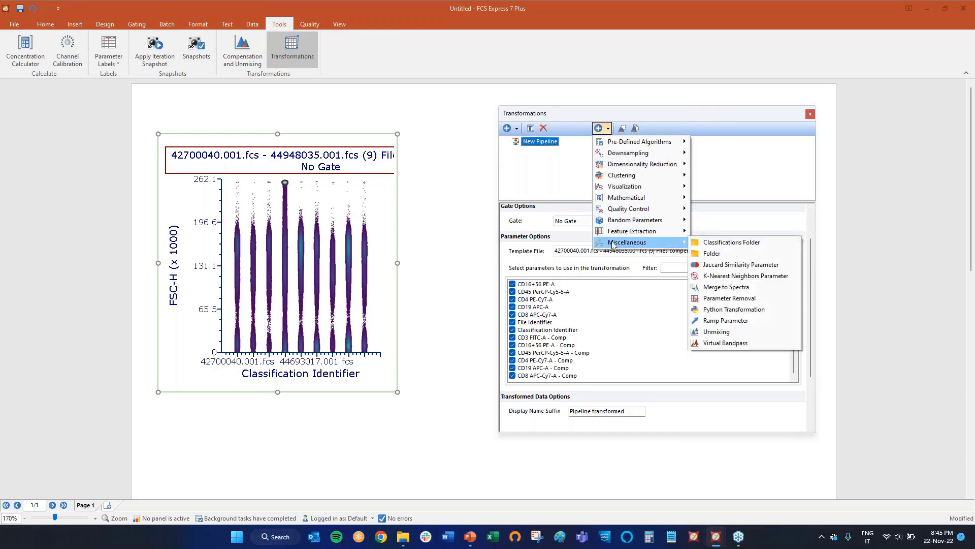
pyautogui.click(709, 244)
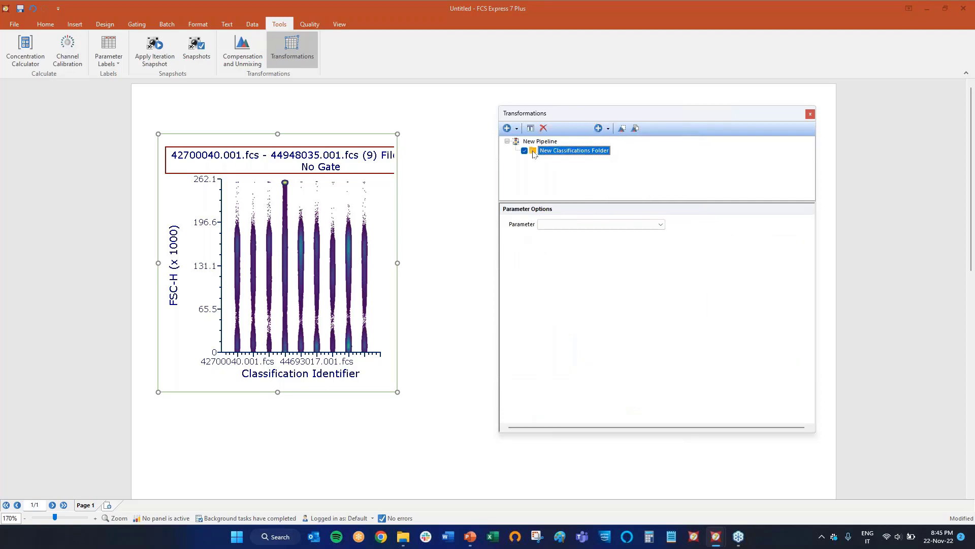
pyautogui.hotkey('alt', 'Tab')
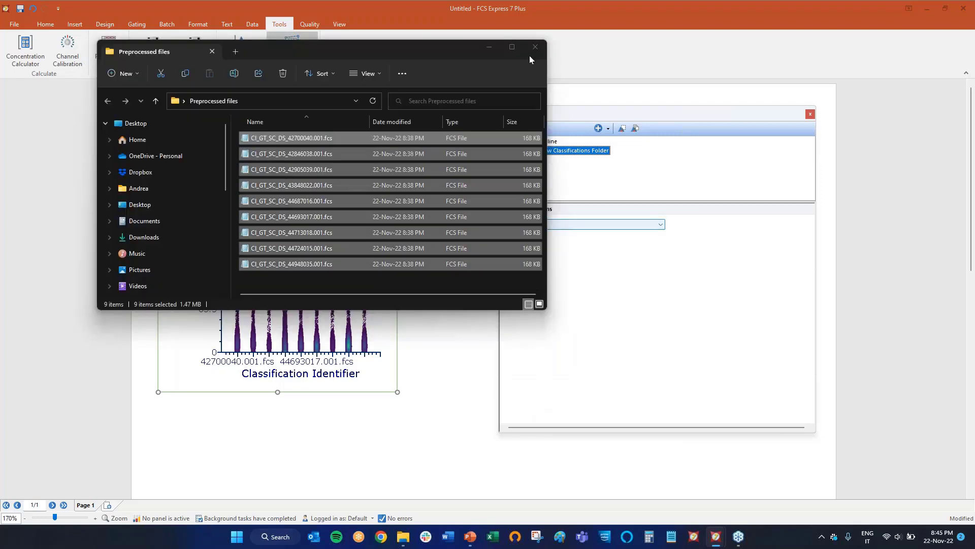
pyautogui.click(561, 225)
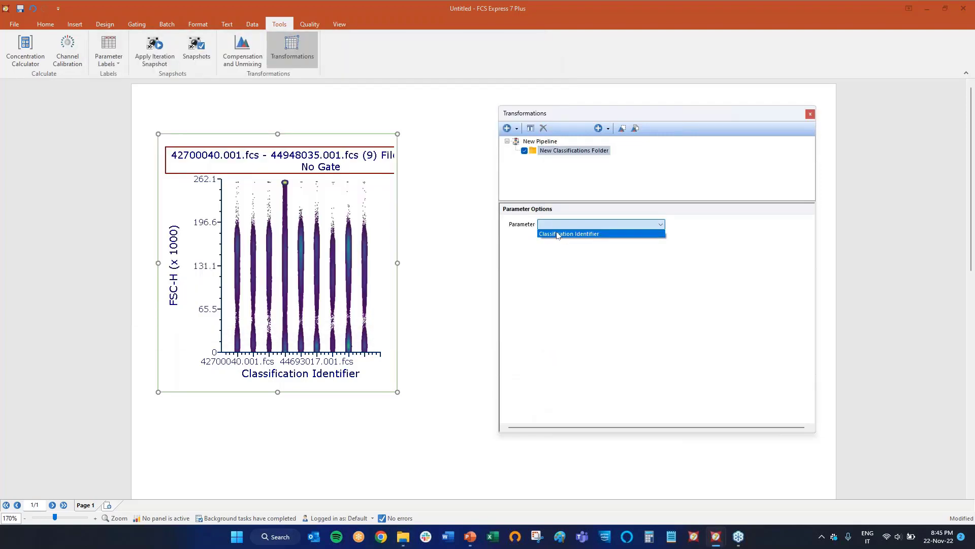
pyautogui.click(558, 234)
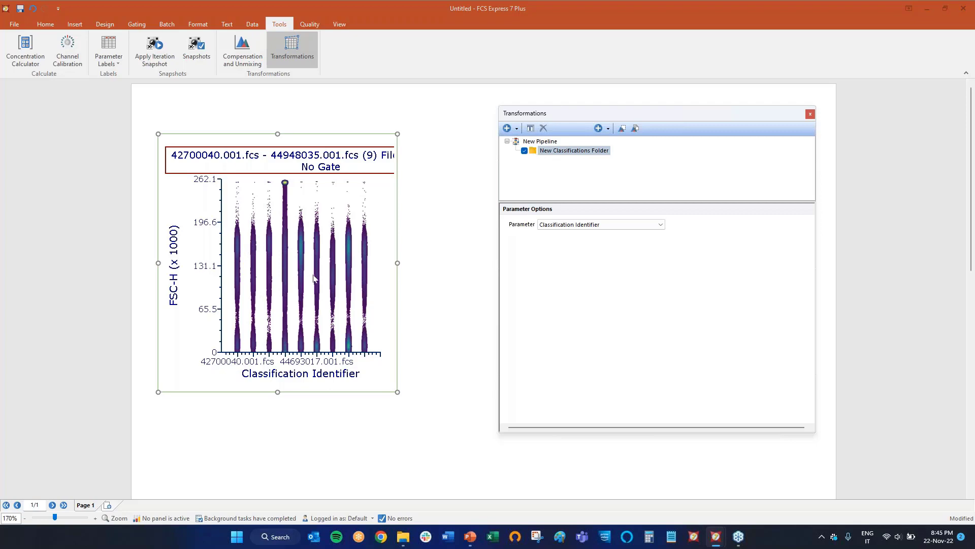
# Add the pre-defined FlowAI algorithm inside the New Classifications Folder and expand it to show its sub-steps.
pyautogui.click(544, 142)
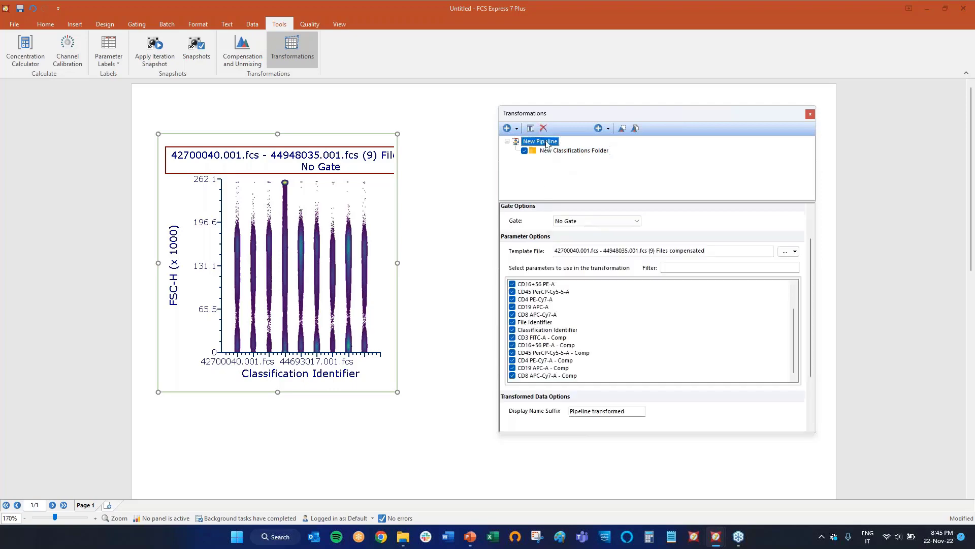
pyautogui.click(564, 150)
pyautogui.click(607, 129)
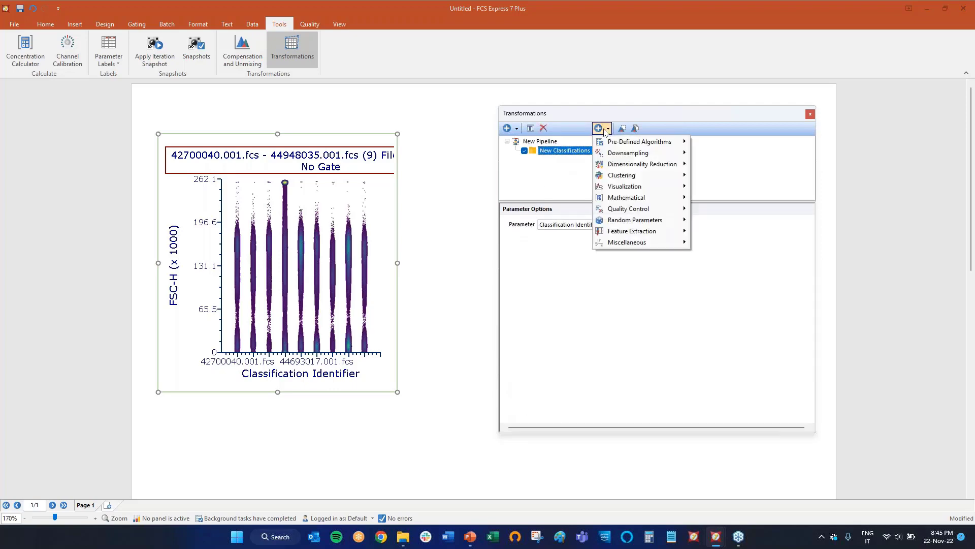
pyautogui.moveTo(641, 141)
pyautogui.click(714, 143)
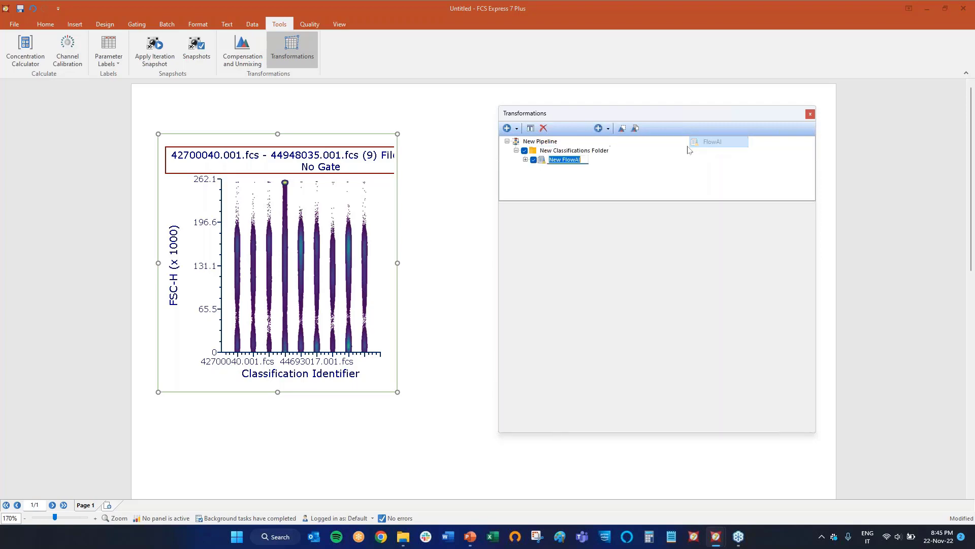
pyautogui.click(526, 160)
# Limit the Signal Acquisition Downsampling to the uncompensated CD3 FITC-A, CD16+56 PE-A, CD45 PerCP-Cy5-5-A, CD4 PE-Cy7-A, CD19 APC-A and CD8 APC-Cy7-A parameters.
pyautogui.click(586, 179)
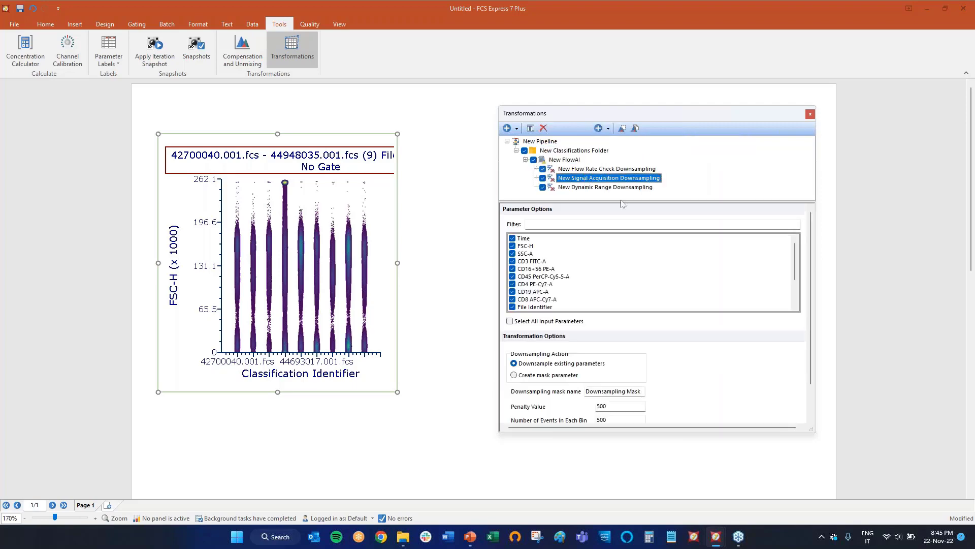
pyautogui.rightClick(609, 305)
pyautogui.click(630, 320)
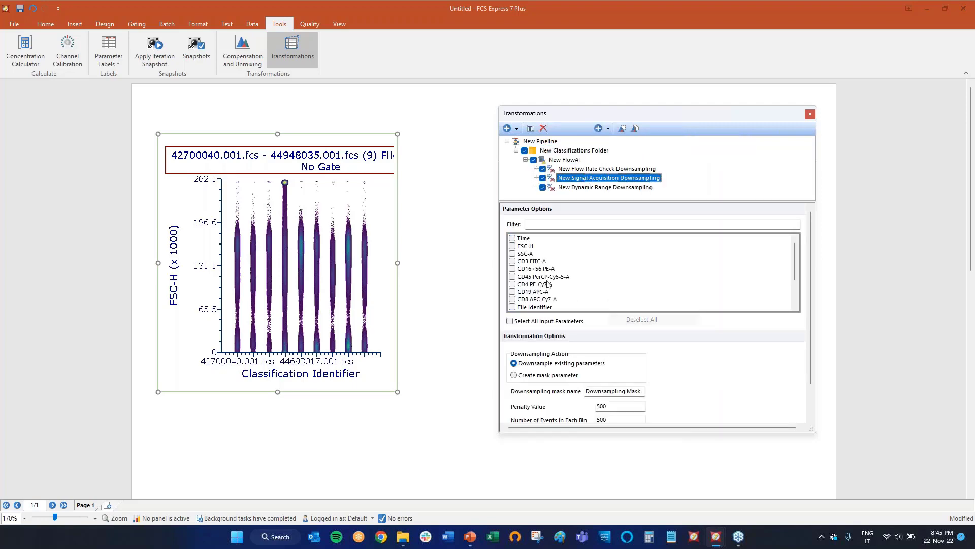
pyautogui.click(513, 300)
pyautogui.click(513, 292)
pyautogui.click(512, 283)
pyautogui.click(512, 276)
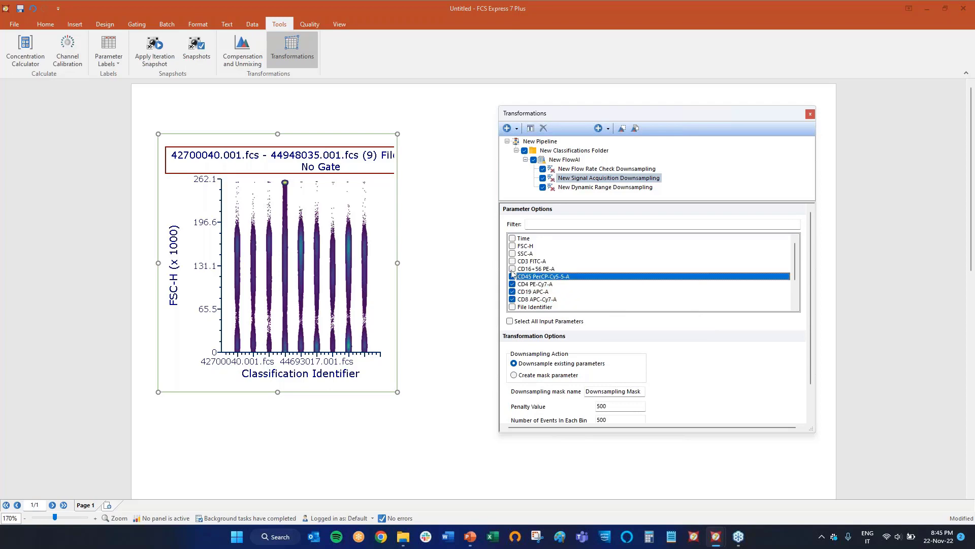
pyautogui.click(512, 261)
pyautogui.click(513, 269)
pyautogui.scroll(-2, 605, 267)
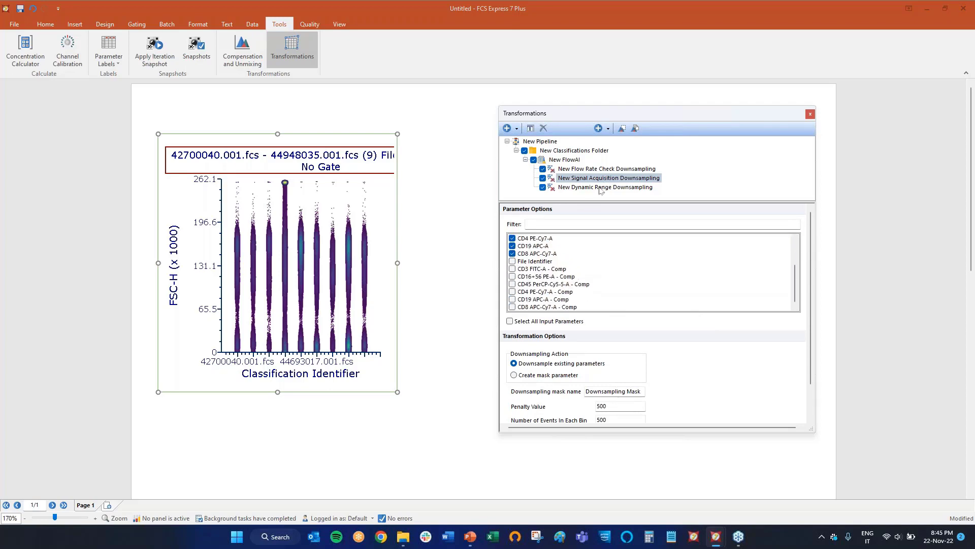
# Limit the Dynamic Range Downsampling to the six uncompensated fluorescence parameters, CD3 FITC-A through CD8 APC-Cy7-A, and collapse the FlowAI entry.
pyautogui.click(600, 188)
pyautogui.rightClick(611, 249)
pyautogui.click(630, 266)
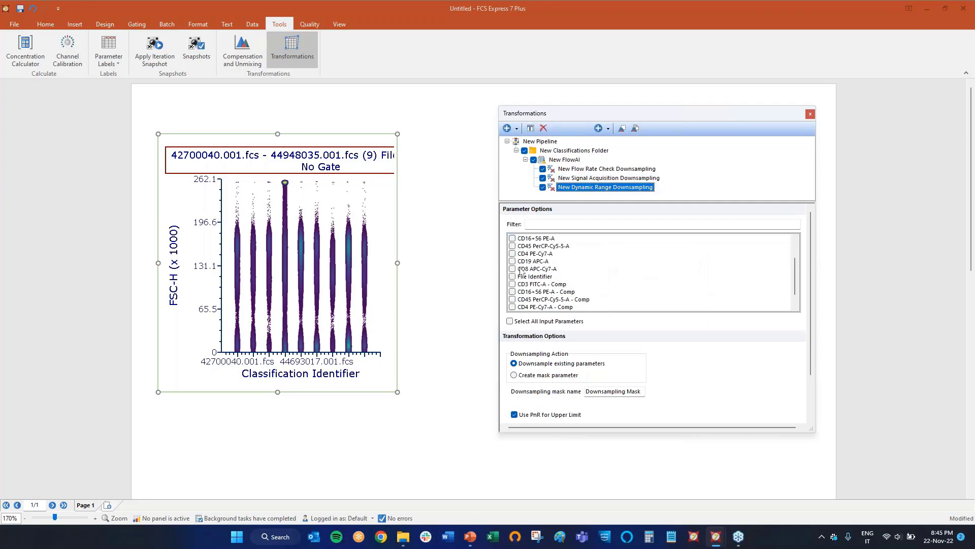
pyautogui.click(512, 269)
pyautogui.click(513, 261)
pyautogui.click(512, 253)
pyautogui.click(513, 246)
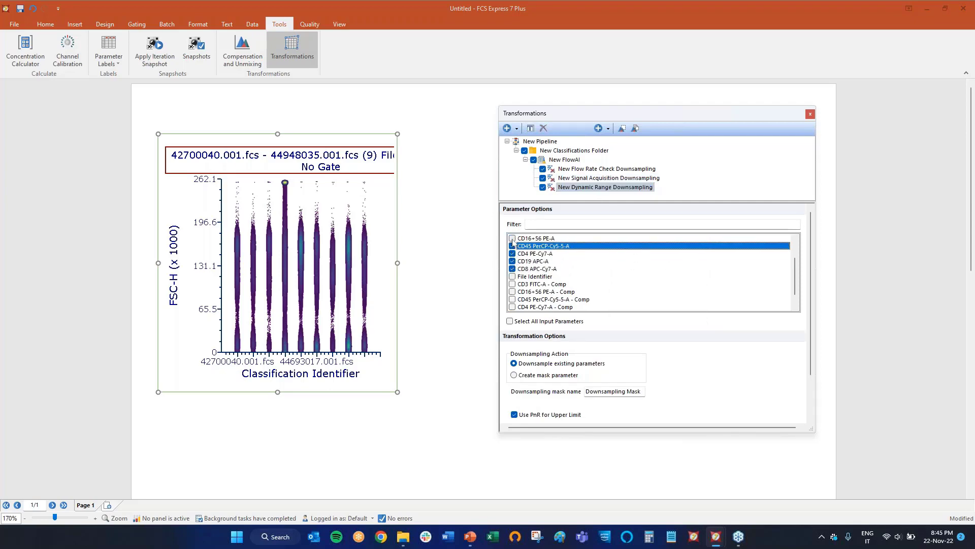
pyautogui.click(512, 239)
pyautogui.scroll(2, 513, 244)
pyautogui.click(513, 261)
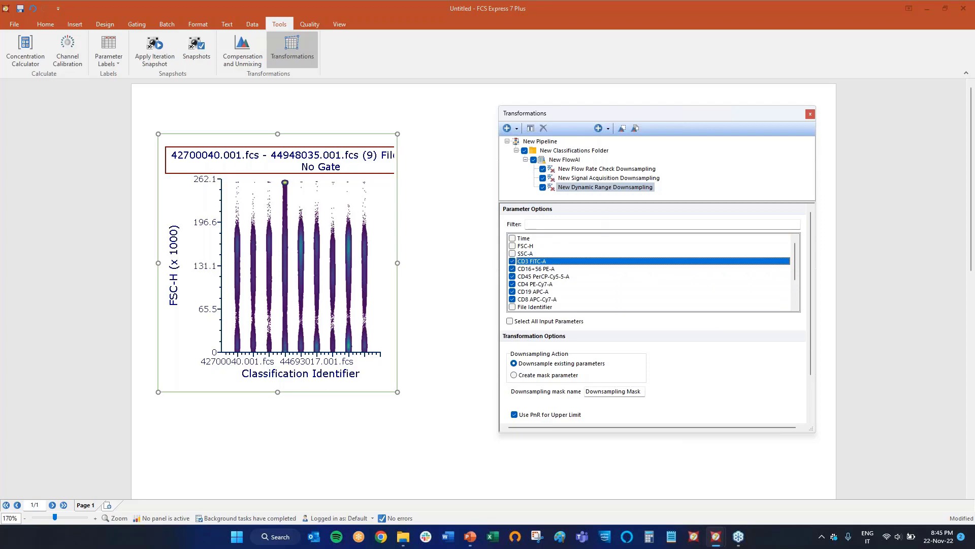
pyautogui.click(526, 159)
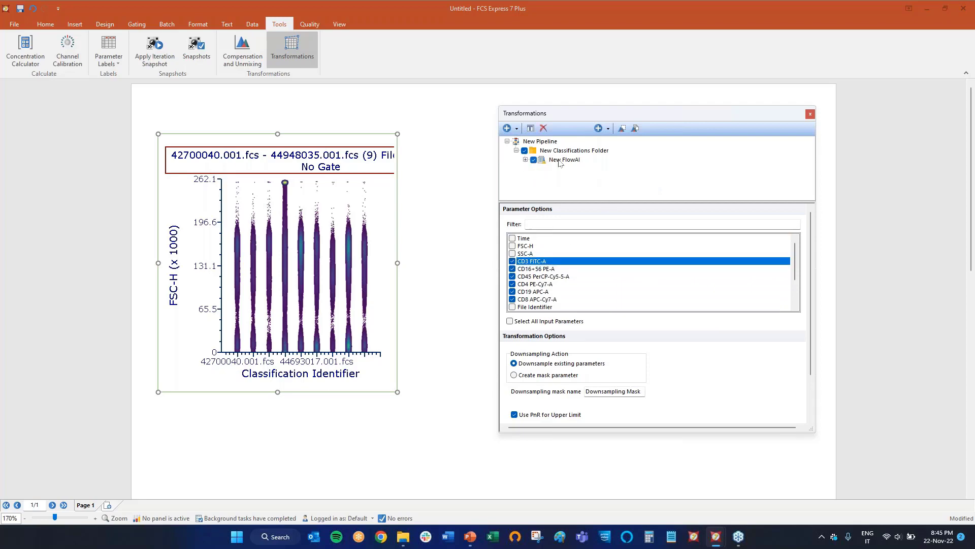
pyautogui.click(561, 160)
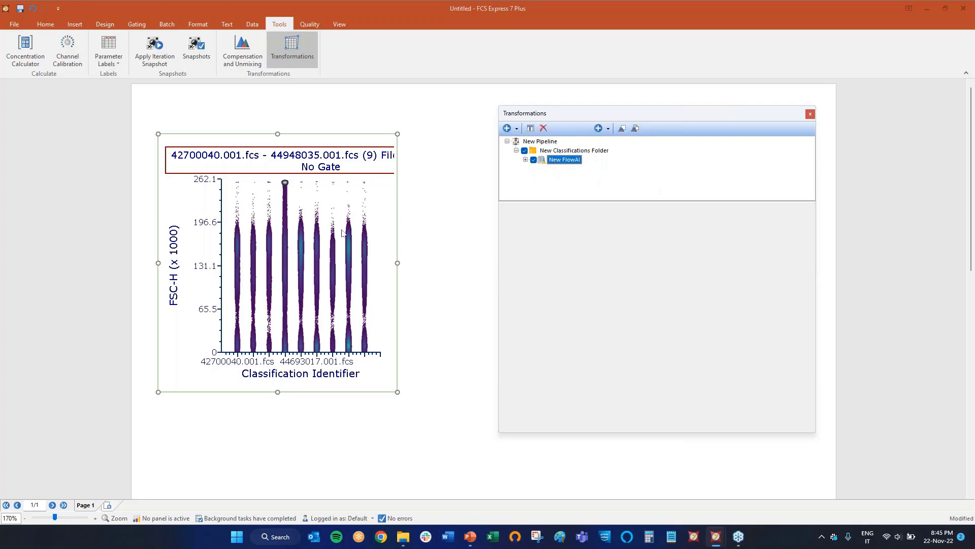
# Add a Gate Downsampling step to the New Classifications Folder and check its available gates, keeping No Gate.
pyautogui.click(559, 150)
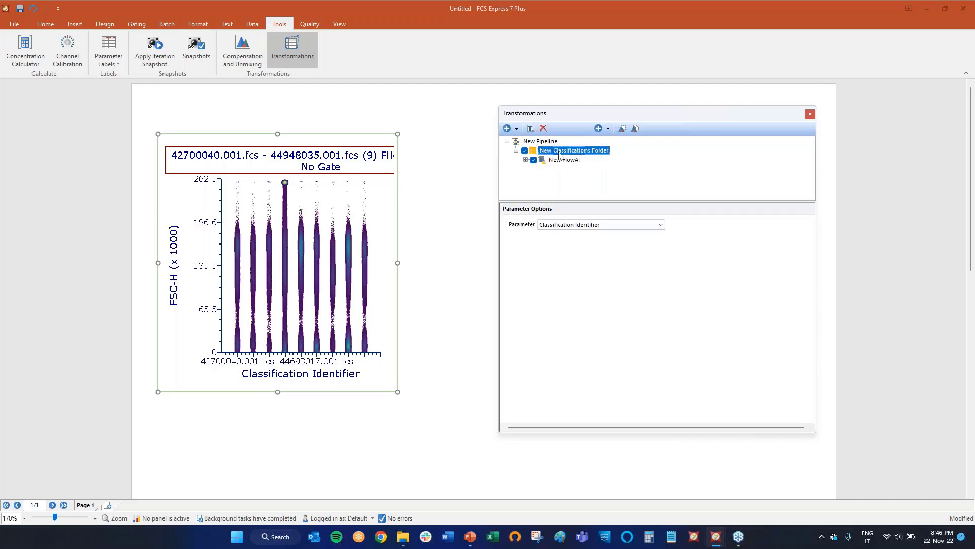
pyautogui.click(603, 129)
pyautogui.moveTo(624, 152)
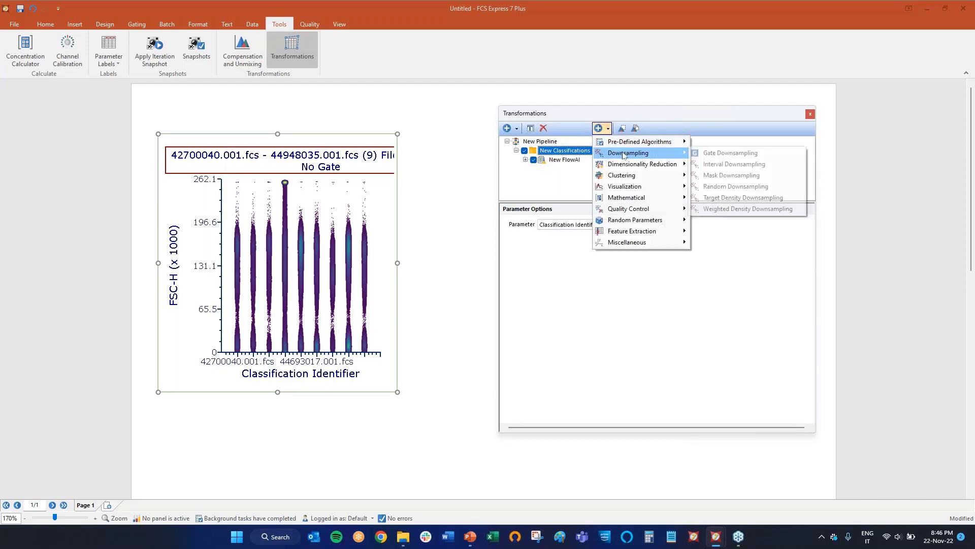
pyautogui.click(722, 152)
pyautogui.click(585, 275)
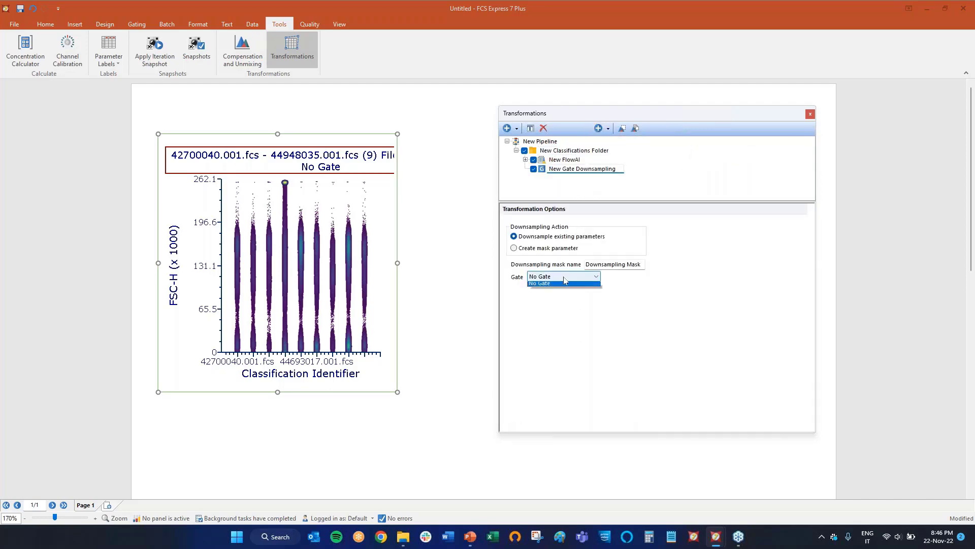
pyautogui.click(546, 287)
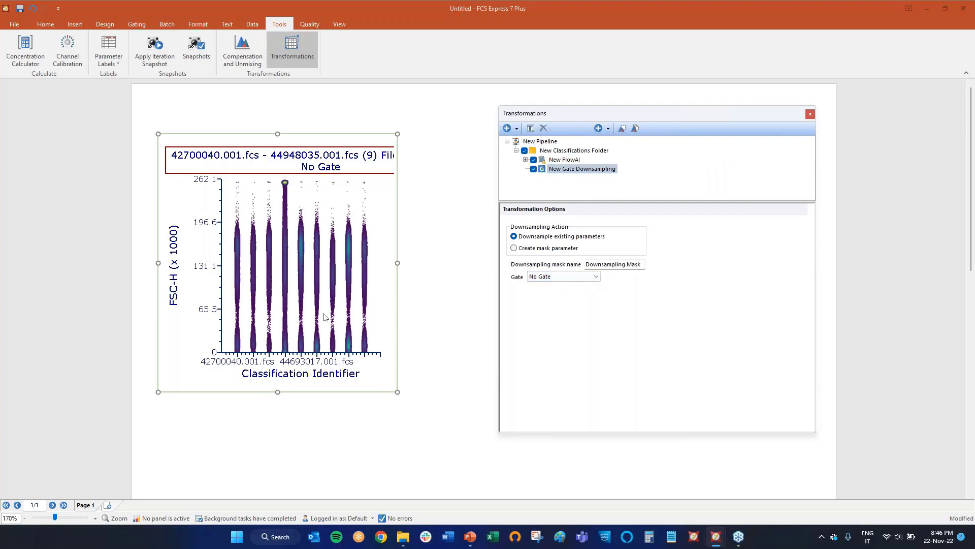
# Set the density plot's X axis to FSC-H and its Y axis to SSC-A.
pyautogui.click(309, 376)
pyautogui.click(323, 395)
pyautogui.click(182, 265)
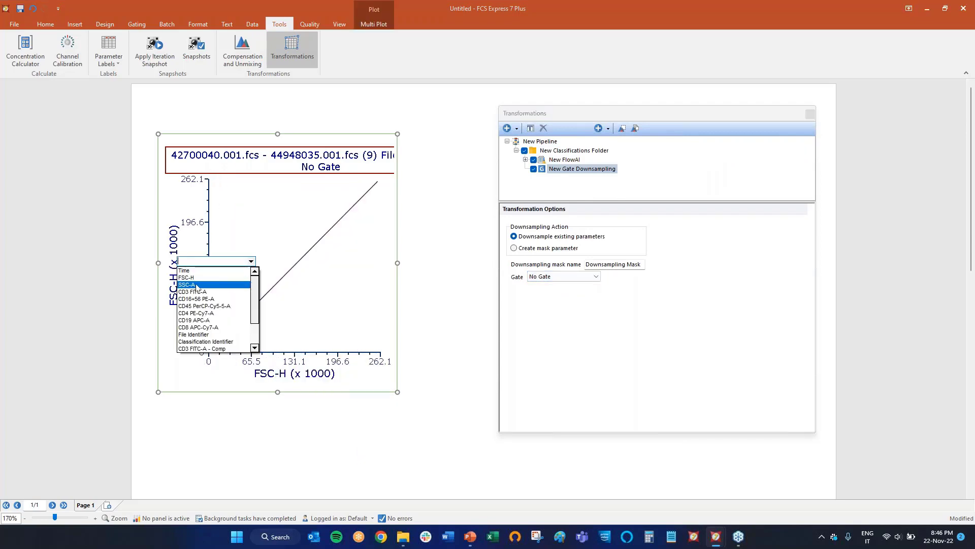
pyautogui.click(198, 288)
# Draw an ellipse gate around the low-SSC cluster, about 40 to 175 (x 1000) on FSC-H, and name it Cells.
pyautogui.click(135, 21)
pyautogui.click(66, 50)
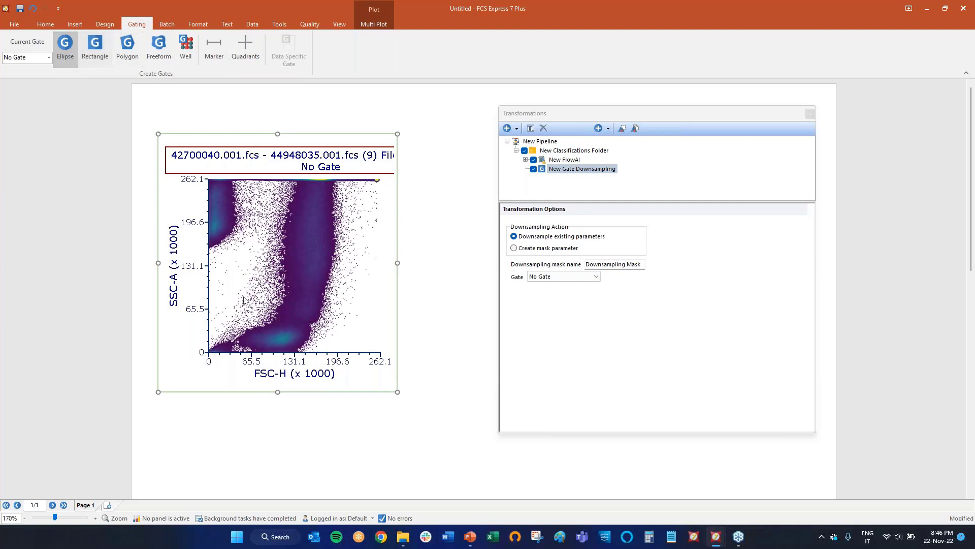
pyautogui.moveTo(322, 363); pyautogui.dragTo(323, 364)
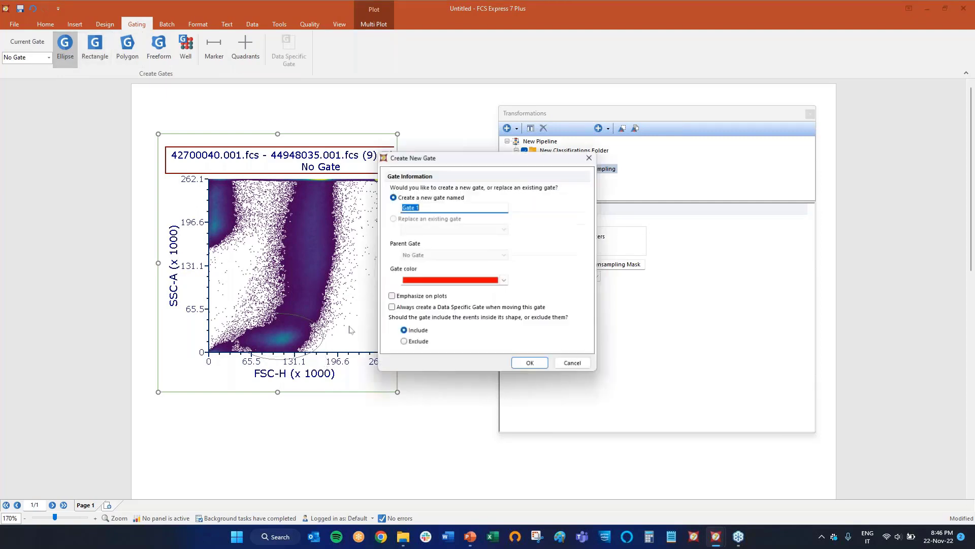
pyautogui.write('cell')
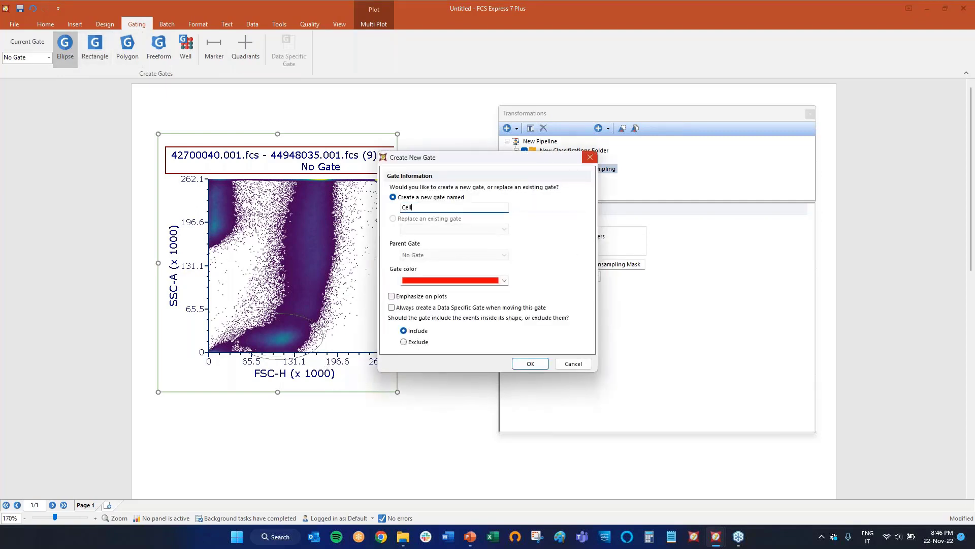
pyautogui.write('s')
pyautogui.press('Return')
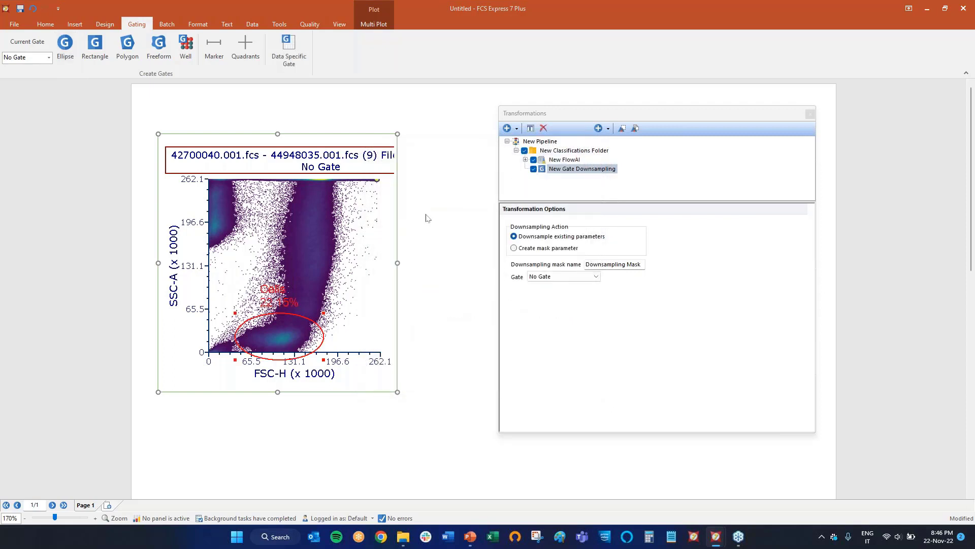
# Move the Cells gate label to the empty area beside the population and shift the ellipse slightly lower.
pyautogui.click(346, 229)
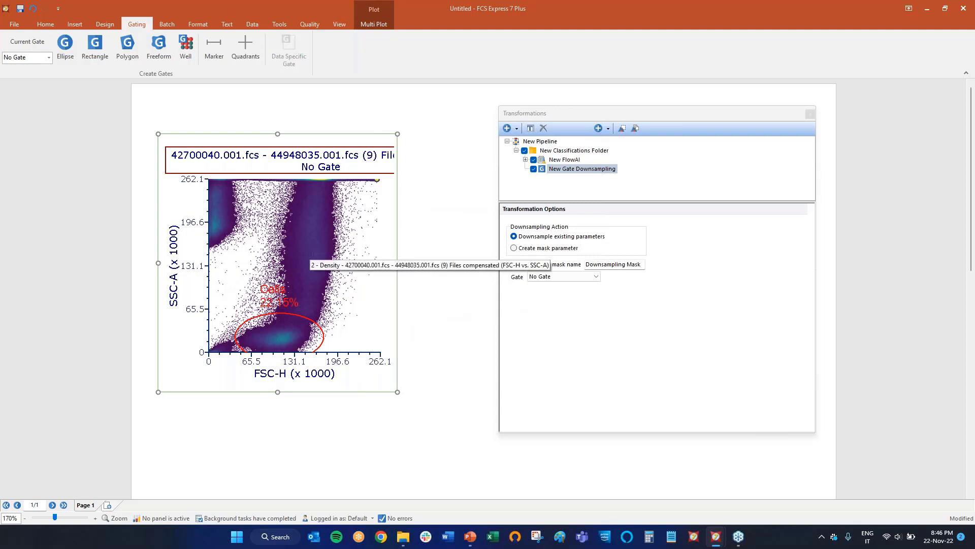
pyautogui.click(279, 278)
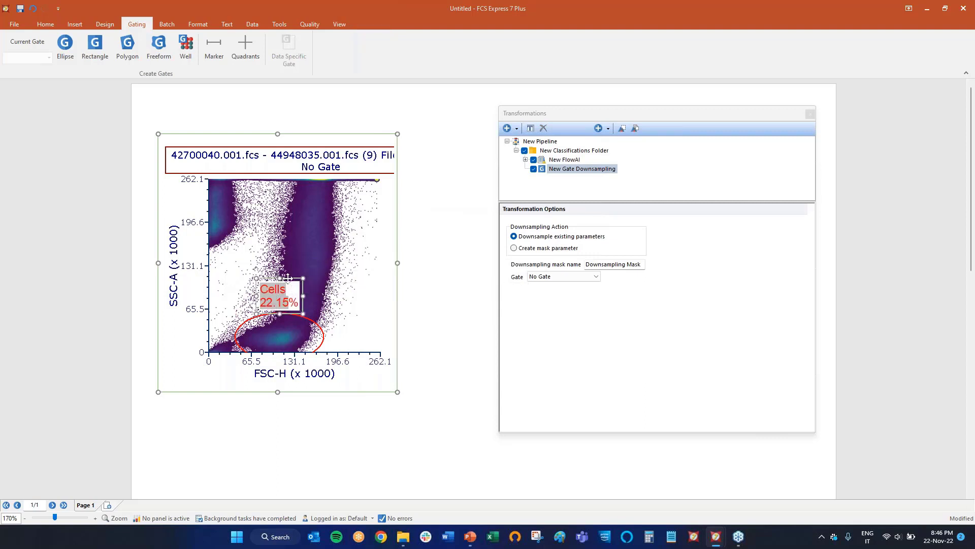
pyautogui.moveTo(289, 279); pyautogui.dragTo(244, 273)
pyautogui.moveTo(276, 340)
pyautogui.mouseDown()
pyautogui.moveTo(306, 320)
pyautogui.moveTo(273, 346)
pyautogui.mouseUp()
# Set the gate of the New Gate Downsampling step to Cells.
pyautogui.click(560, 278)
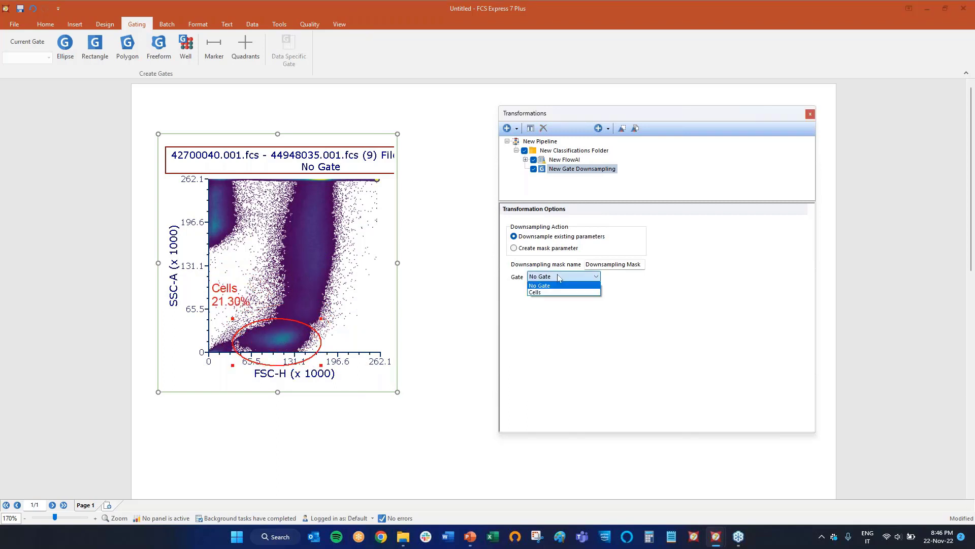
pyautogui.click(550, 294)
# Add a Scaling transformation to New Pipeline and place it inside New Classifications Folder, below New Gate Downsampling.
pyautogui.click(551, 143)
pyautogui.click(607, 128)
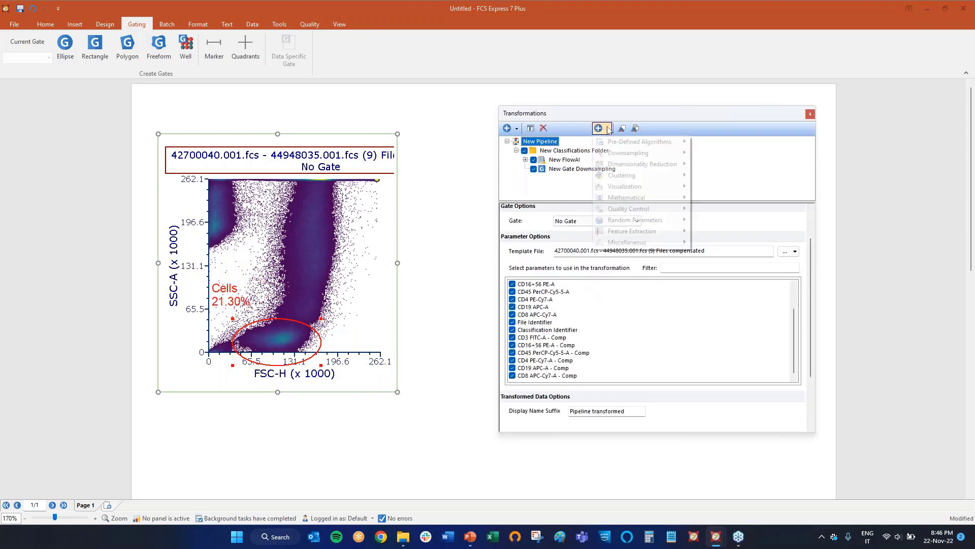
pyautogui.moveTo(625, 197)
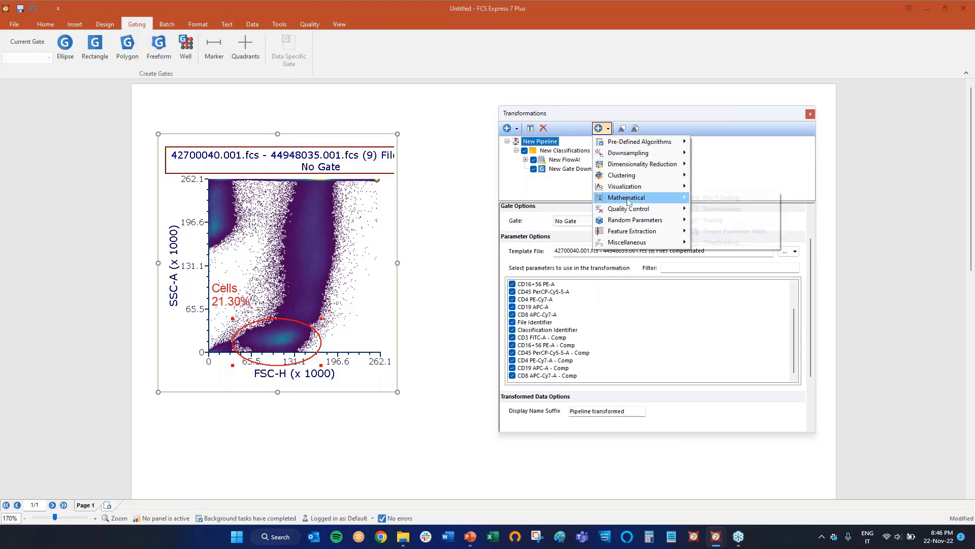
pyautogui.click(712, 219)
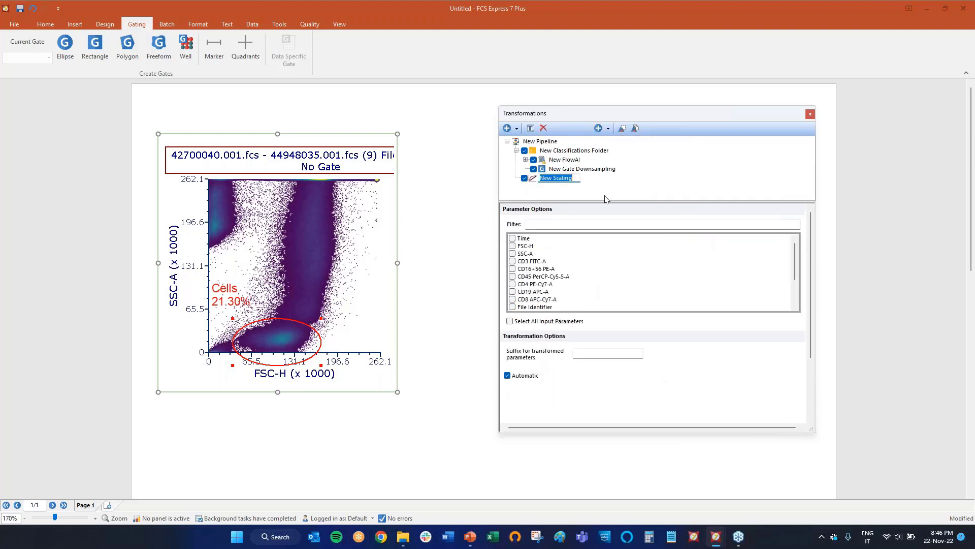
pyautogui.moveTo(535, 179); pyautogui.dragTo(539, 173)
pyautogui.click(545, 178)
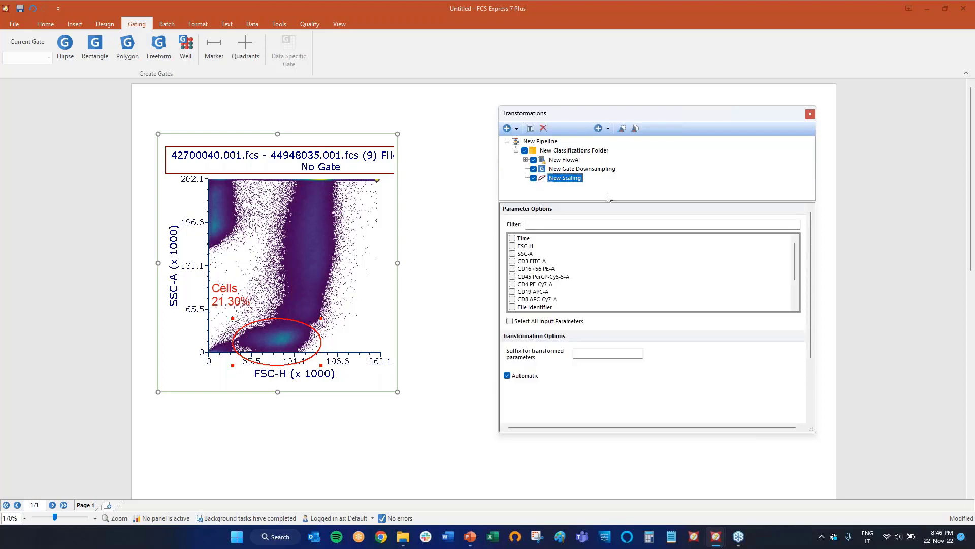
# Include the six compensated parameters, CD3, CD16+56, CD45, CD4, CD19 and CD8, in the New Scaling step.
pyautogui.click(603, 263)
pyautogui.scroll(-2, 603, 264)
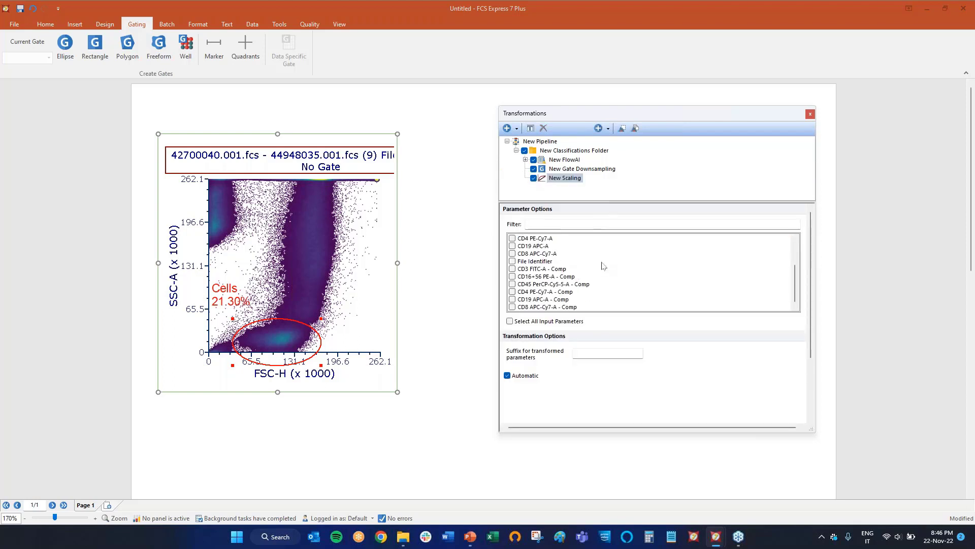
pyautogui.click(513, 269)
pyautogui.click(516, 276)
pyautogui.click(512, 284)
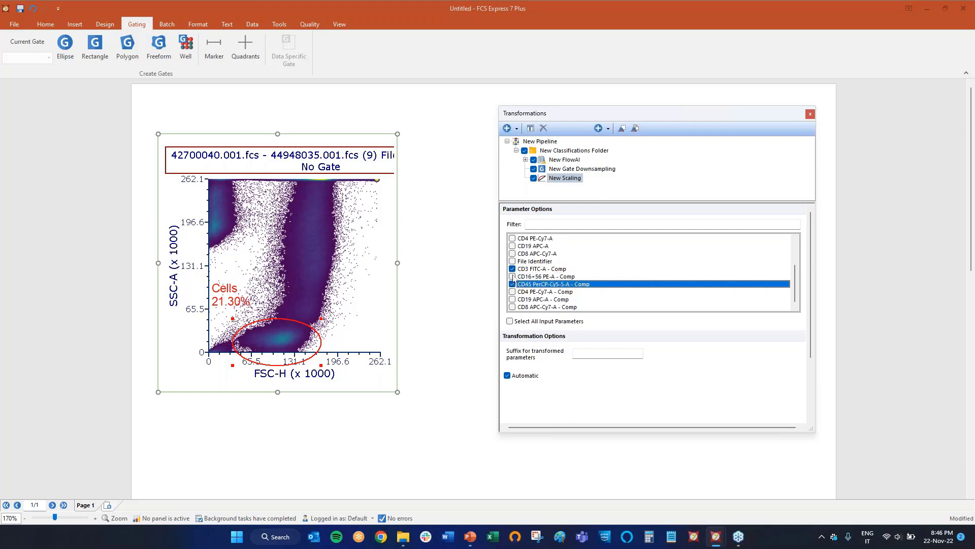
pyautogui.click(513, 277)
pyautogui.click(512, 292)
pyautogui.click(513, 299)
pyautogui.click(512, 306)
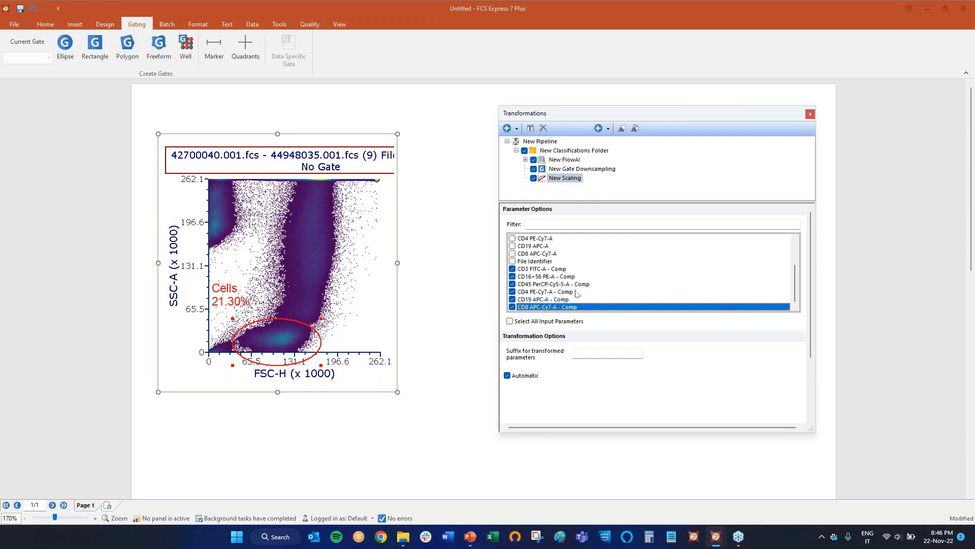
# Turn off automatic scaling and use Biexponential with the below-zero parameter calculated automatically.
pyautogui.click(507, 376)
pyautogui.click(528, 390)
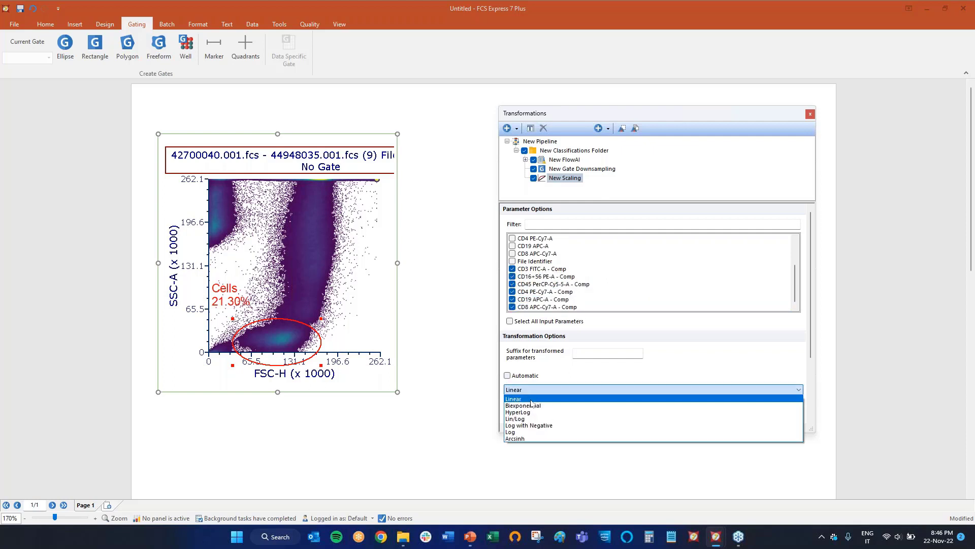
pyautogui.click(552, 413)
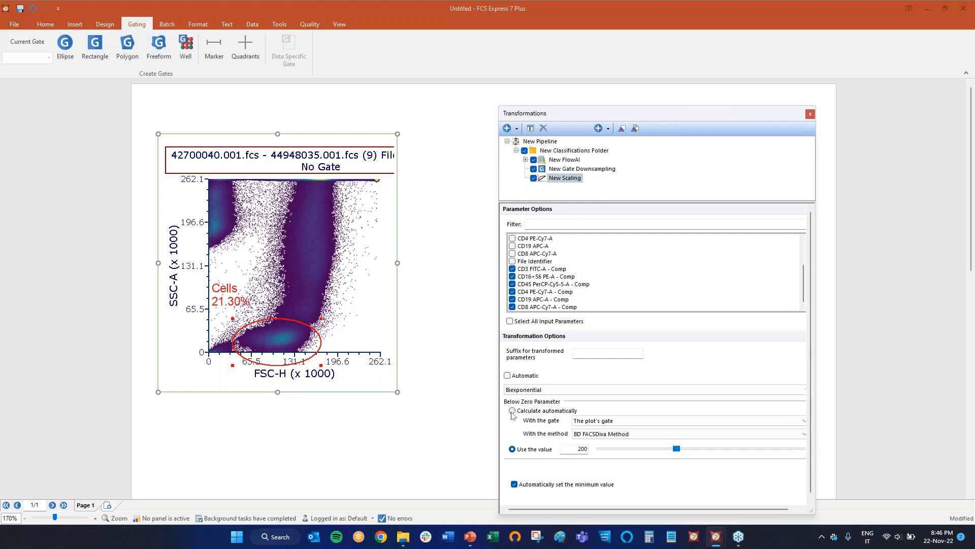
pyautogui.click(512, 410)
# Add an Interval Downsampling step to New Classifications Folder with a sample size of 200.
pyautogui.click(558, 151)
pyautogui.click(600, 128)
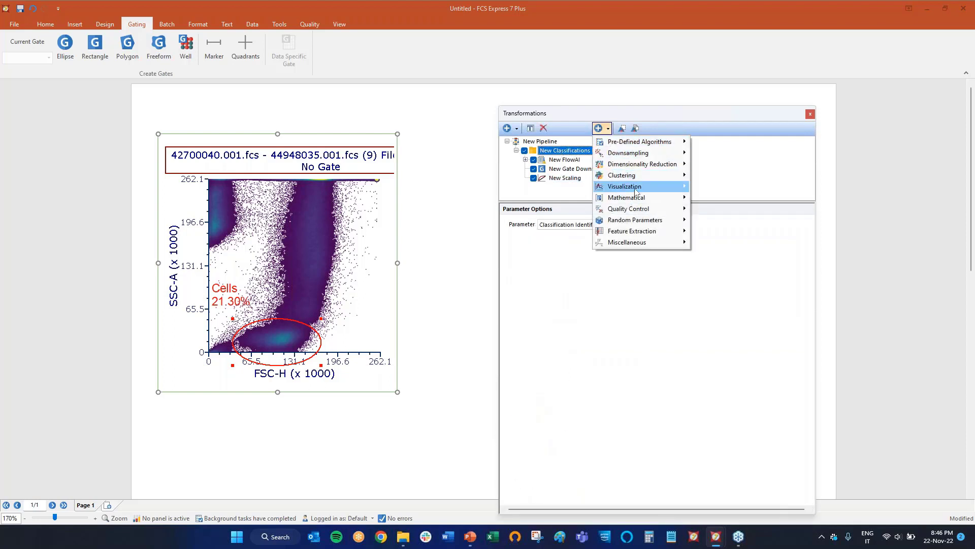
pyautogui.moveTo(630, 153)
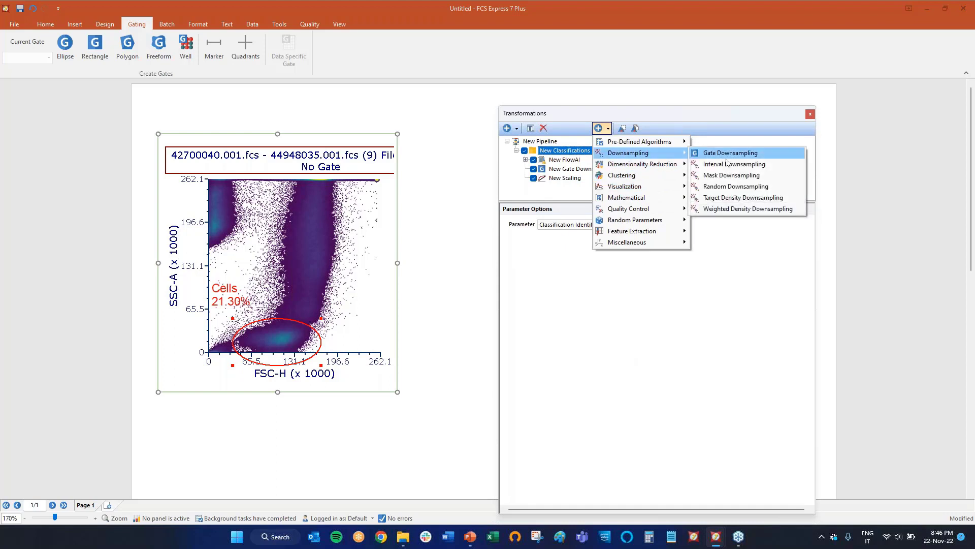
pyautogui.click(727, 164)
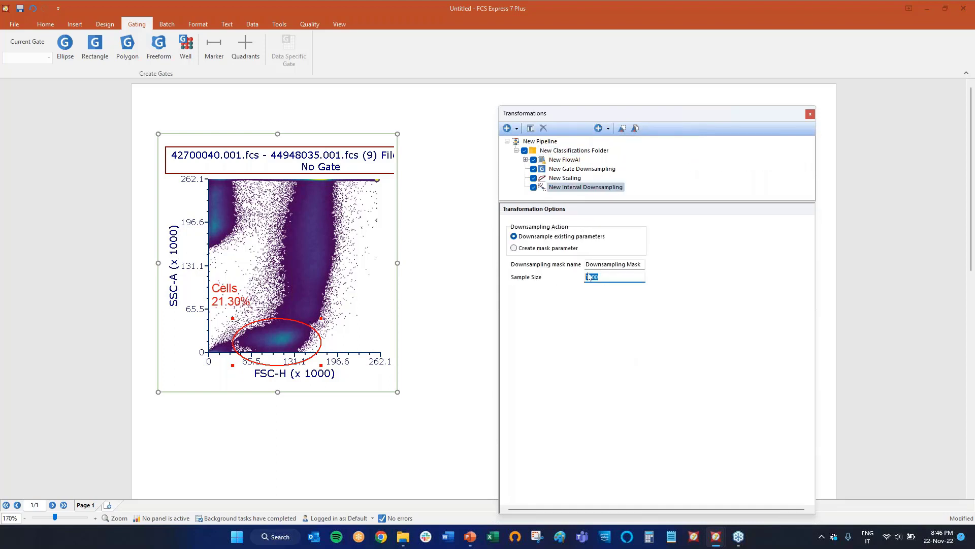
pyautogui.write('200')
# Add a UMAP transformation directly under New Pipeline, outside New Classifications Folder.
pyautogui.click(516, 150)
pyautogui.click(554, 143)
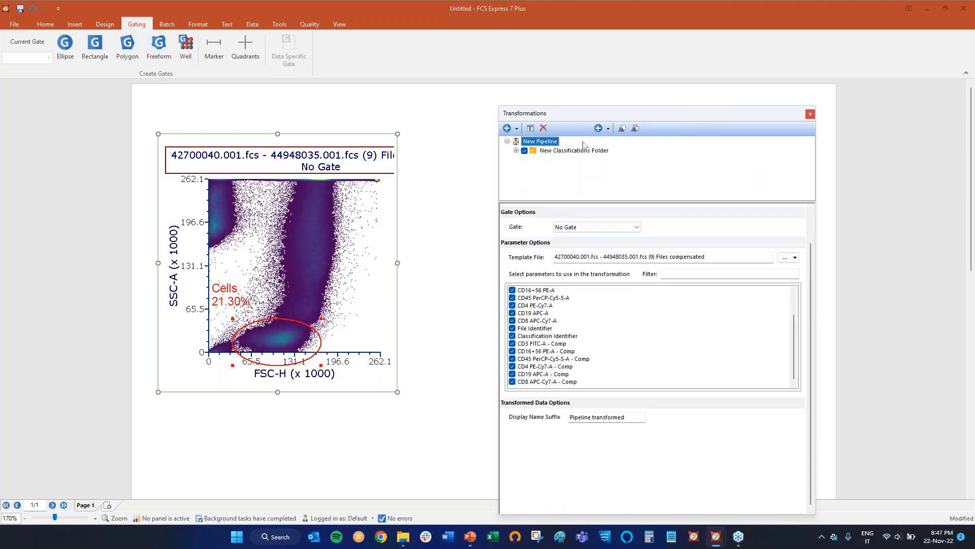
pyautogui.click(608, 129)
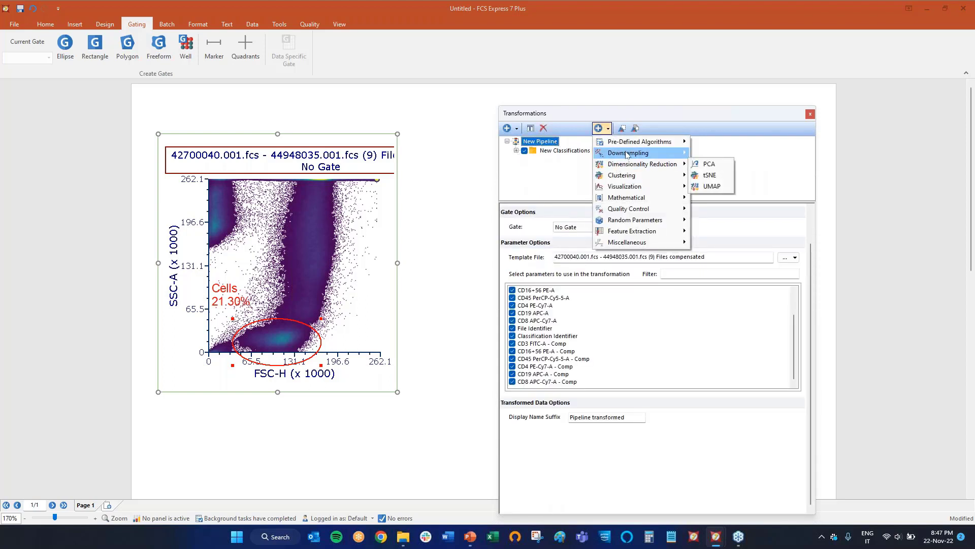
pyautogui.click(711, 186)
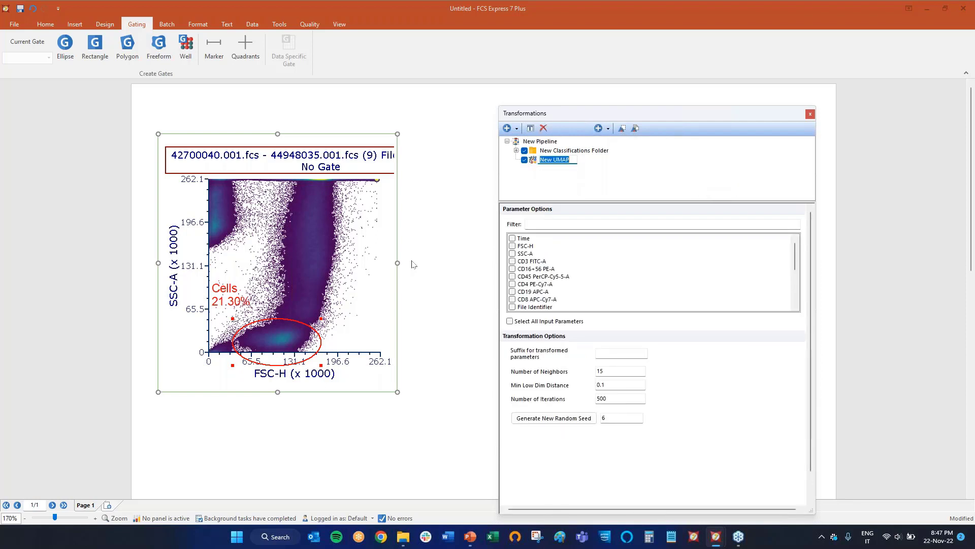
pyautogui.click(516, 151)
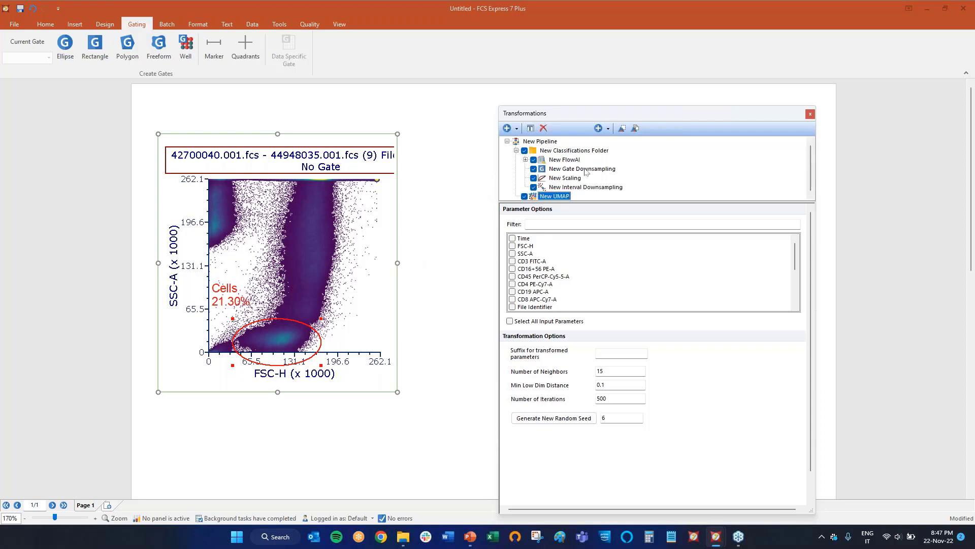
# Duplicate the density plot beside the original and apply New Pipeline to the copy.
pyautogui.moveTo(592, 115); pyautogui.dragTo(661, 97)
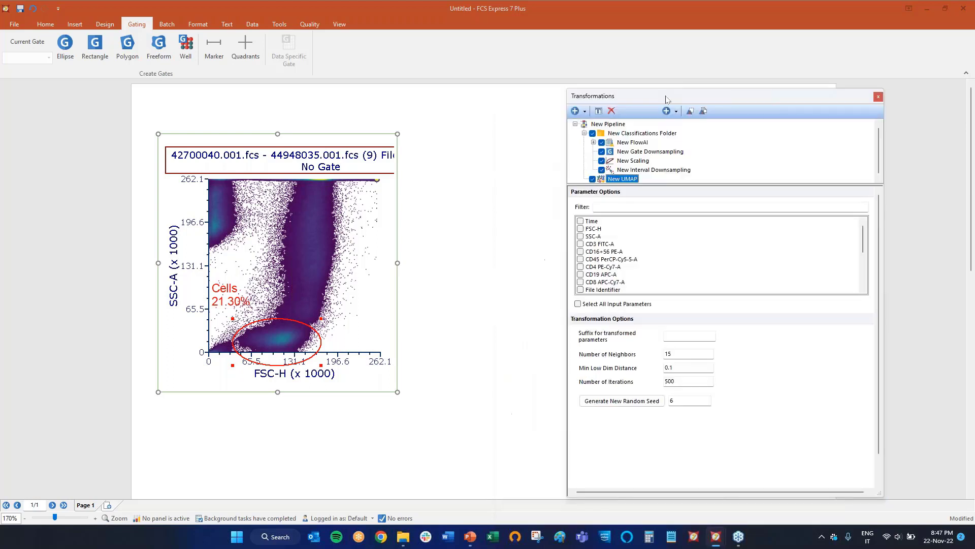
pyautogui.click(614, 126)
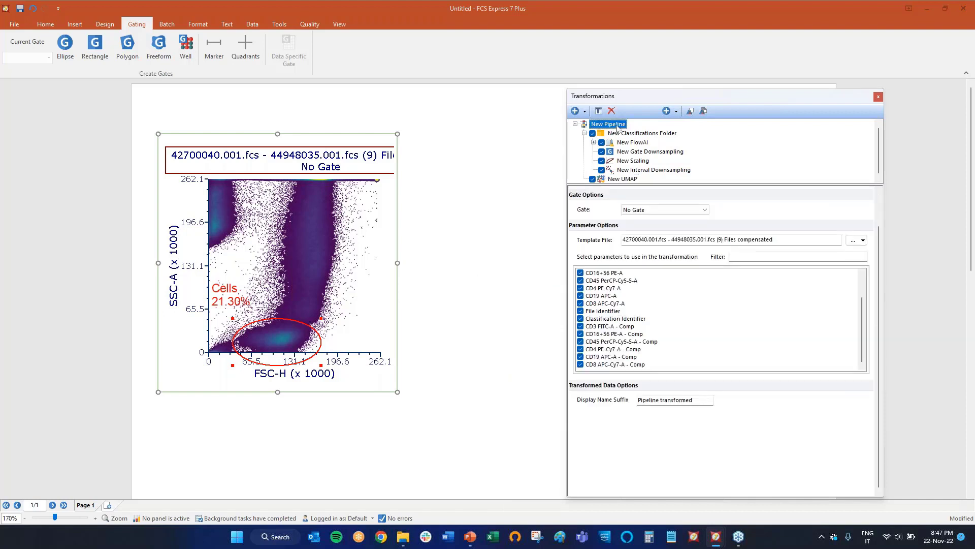
pyautogui.moveTo(618, 126); pyautogui.dragTo(289, 334)
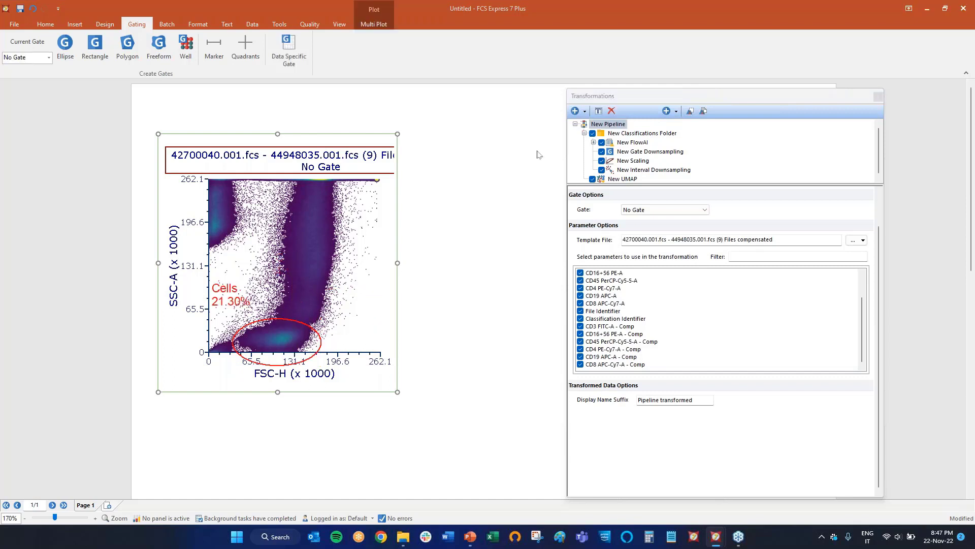
pyautogui.moveTo(617, 126); pyautogui.dragTo(490, 250)
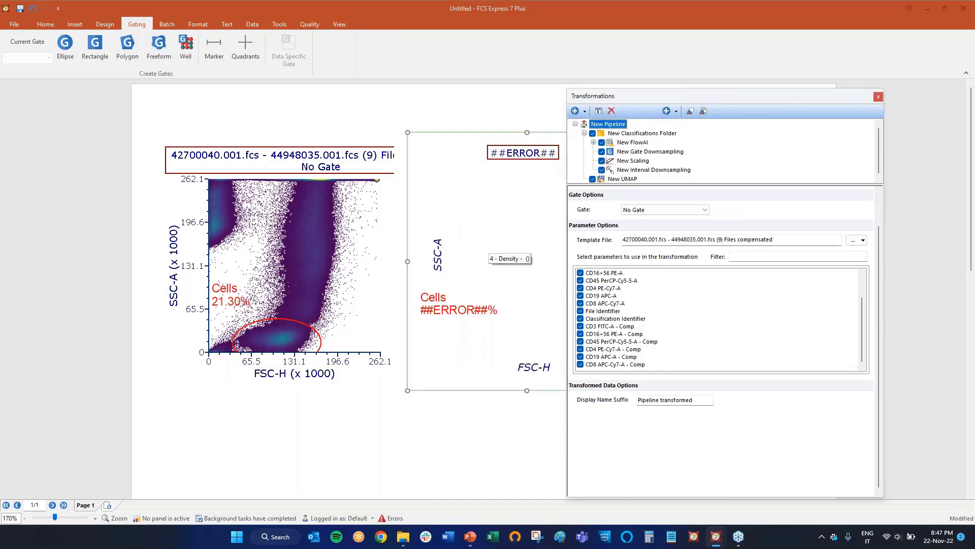
# Review the layout error messages and clear them.
pyautogui.click(394, 517)
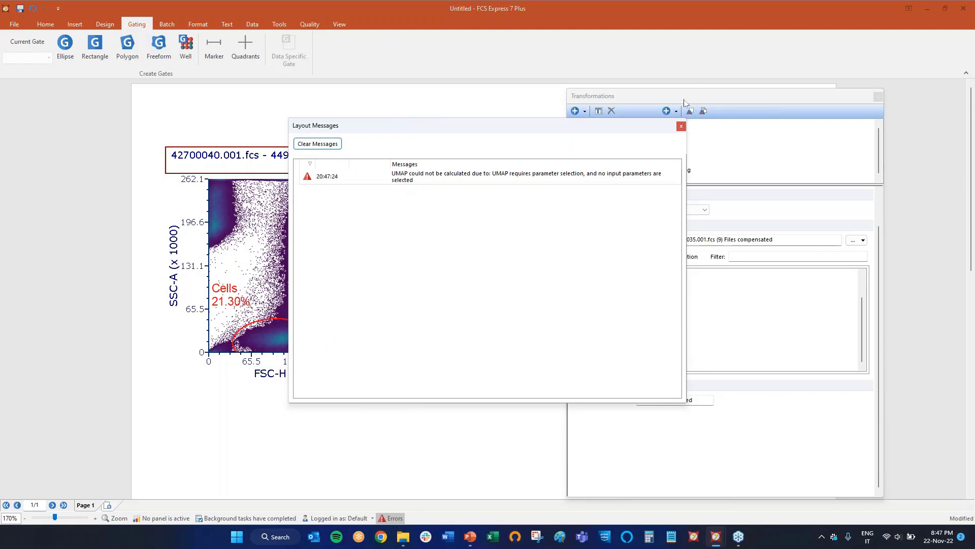
pyautogui.click(681, 126)
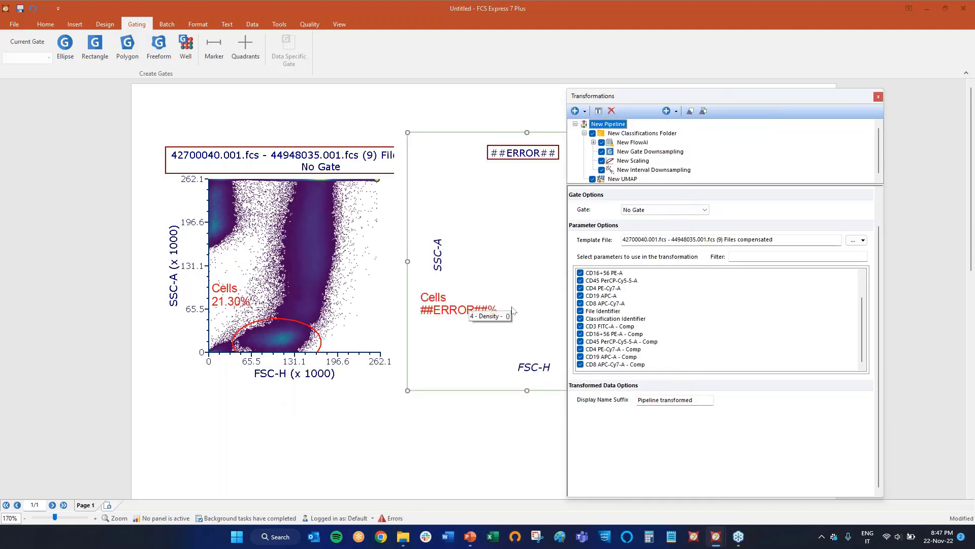
pyautogui.click(391, 518)
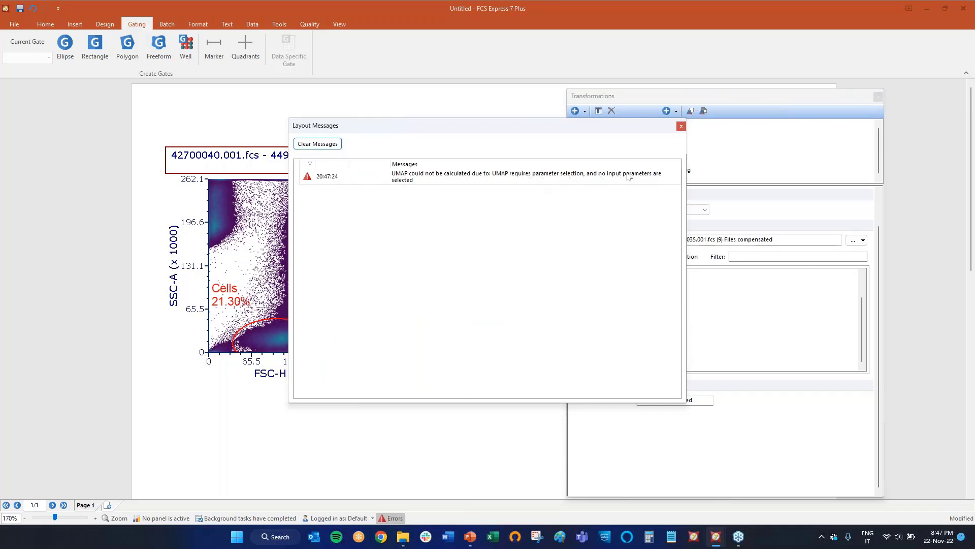
pyautogui.click(338, 149)
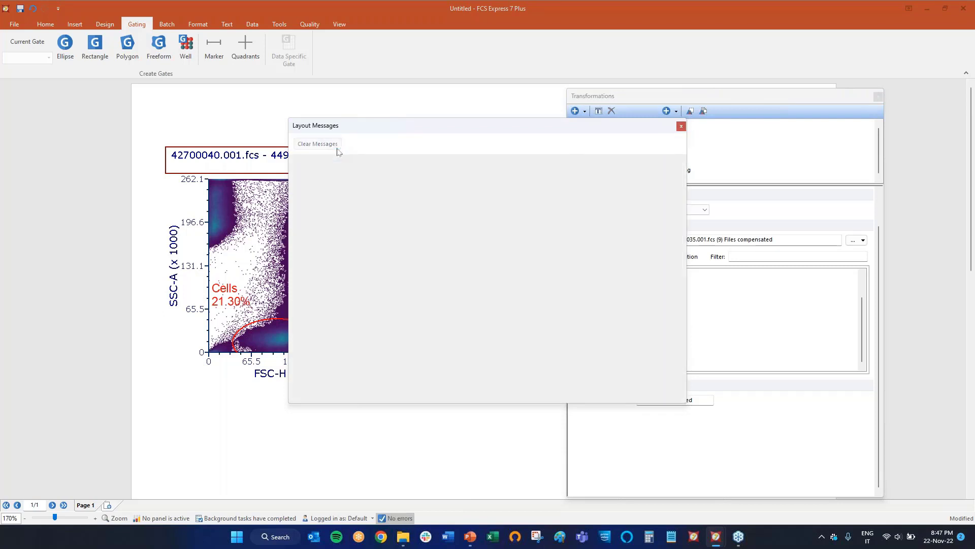
pyautogui.click(681, 126)
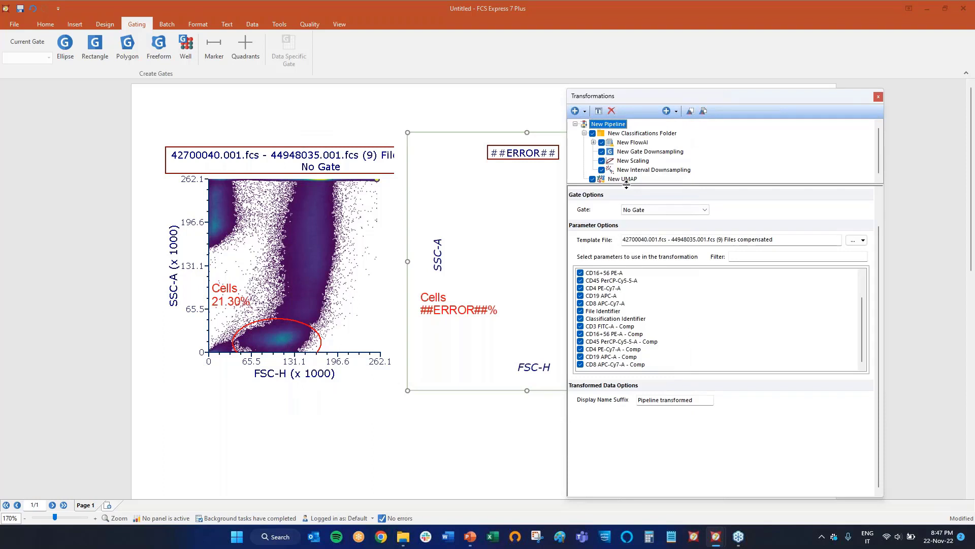
# Include the six Comp Scaled parameters, CD3, CD16+56, CD45, CD4, CD19 and CD8, in the New UMAP step.
pyautogui.moveTo(627, 184); pyautogui.dragTo(628, 222)
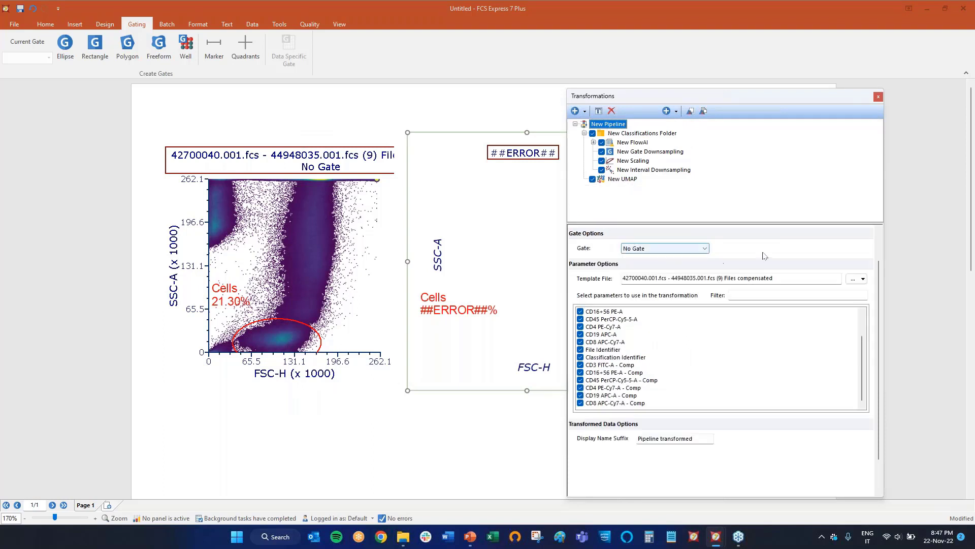
pyautogui.scroll(3, 882, 291)
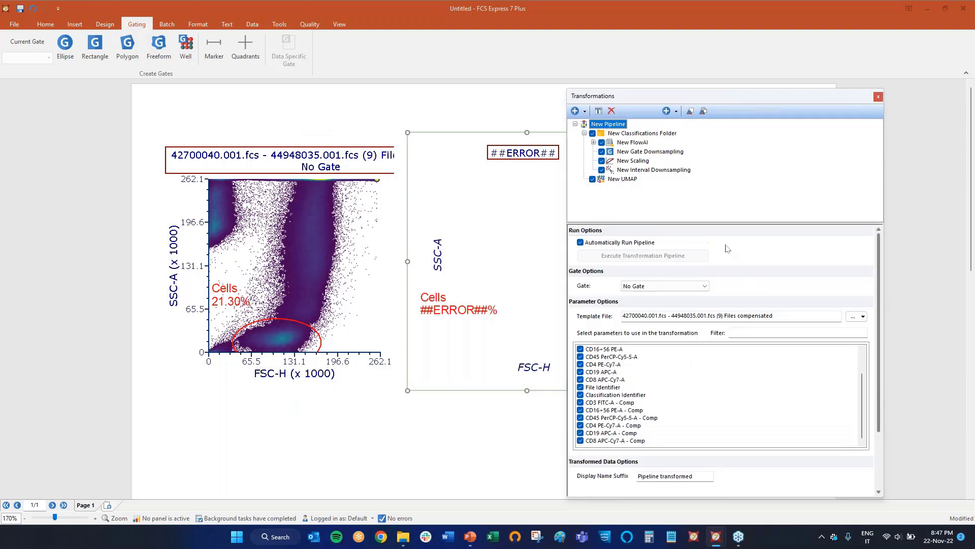
pyautogui.click(624, 180)
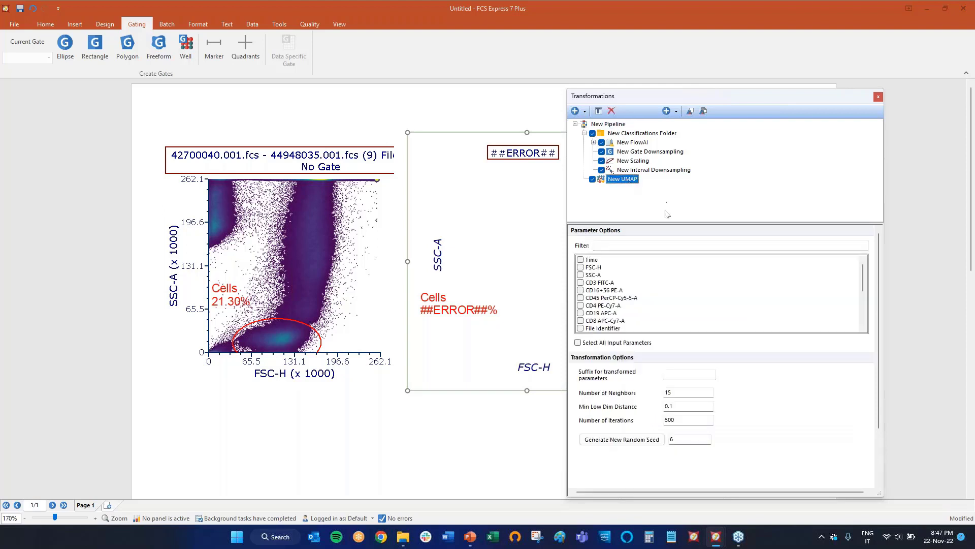
pyautogui.click(635, 305)
pyautogui.scroll(-4, 669, 305)
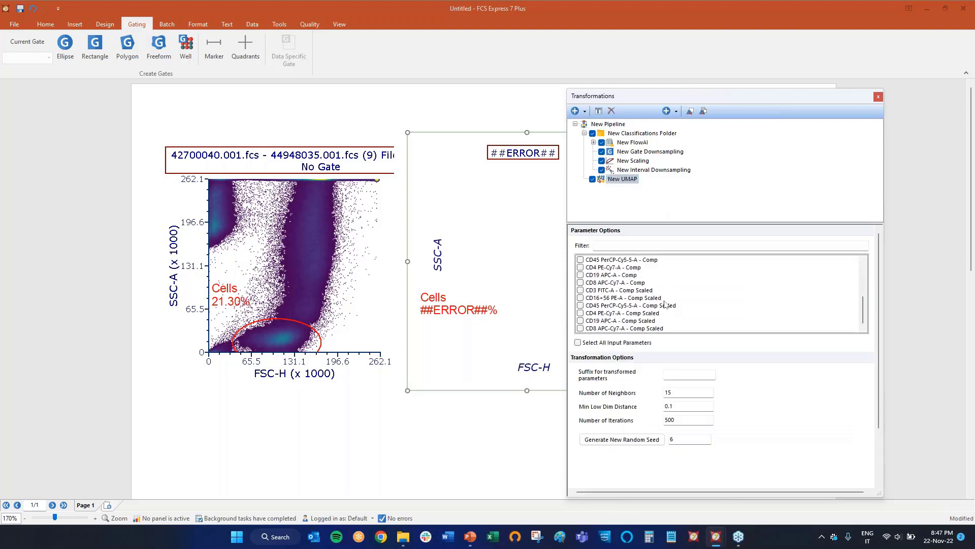
pyautogui.click(581, 290)
pyautogui.click(581, 298)
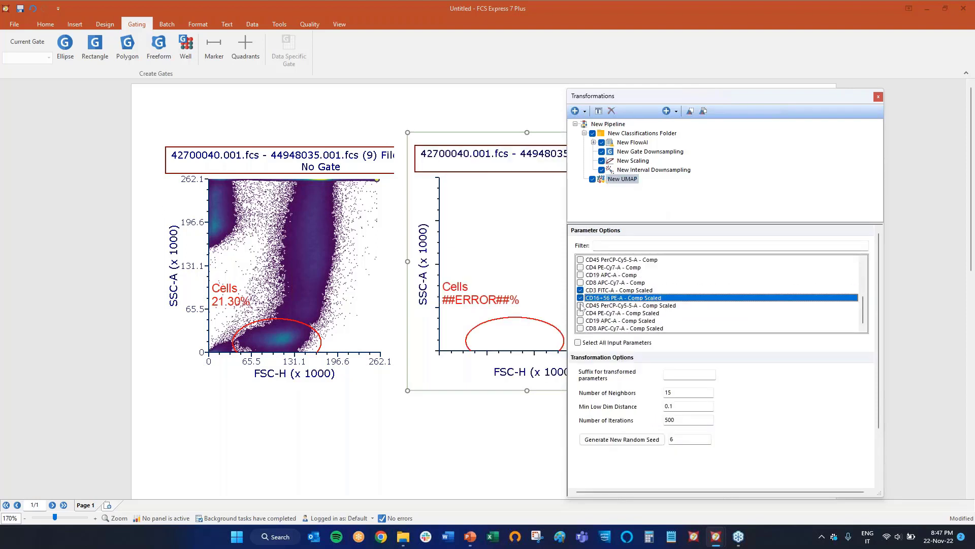
pyautogui.click(581, 305)
pyautogui.click(581, 313)
pyautogui.click(581, 321)
pyautogui.click(581, 328)
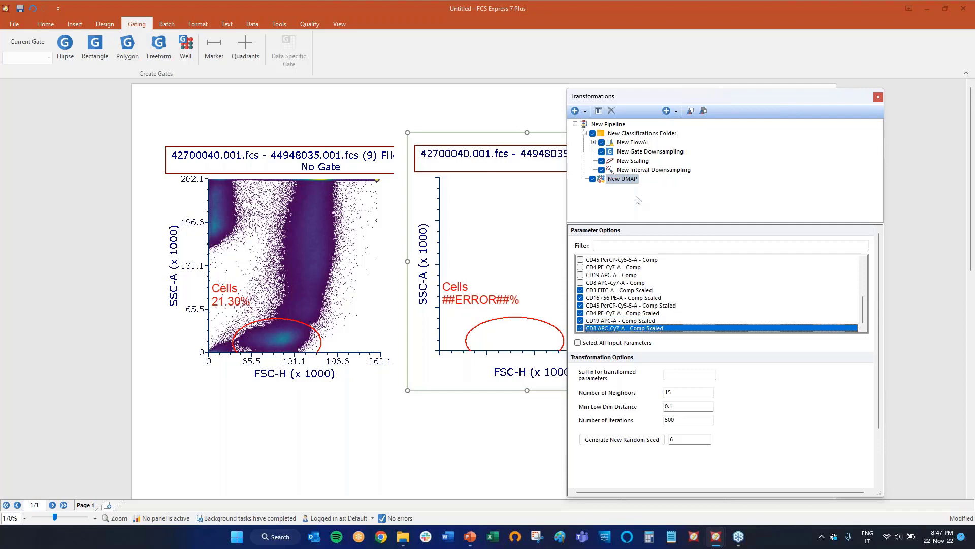
# Turn off automatic running for New Pipeline, execute it manually, and move the Transformations window clear of the copied plot.
pyautogui.click(608, 123)
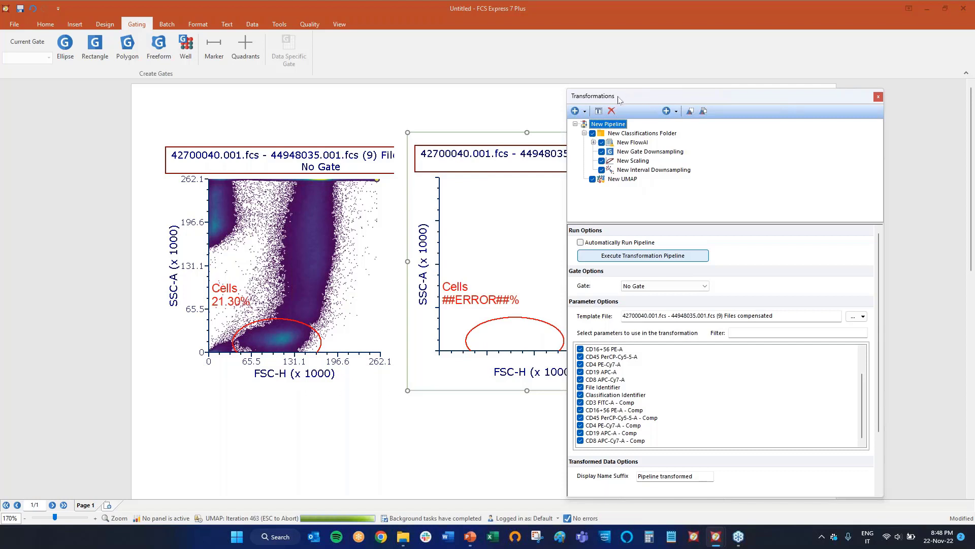
pyautogui.moveTo(618, 88); pyautogui.dragTo(955, 275)
# Display UMAP_1 on the X axis and UMAP_2 on the Y axis of the copied density plot.
pyautogui.click(542, 374)
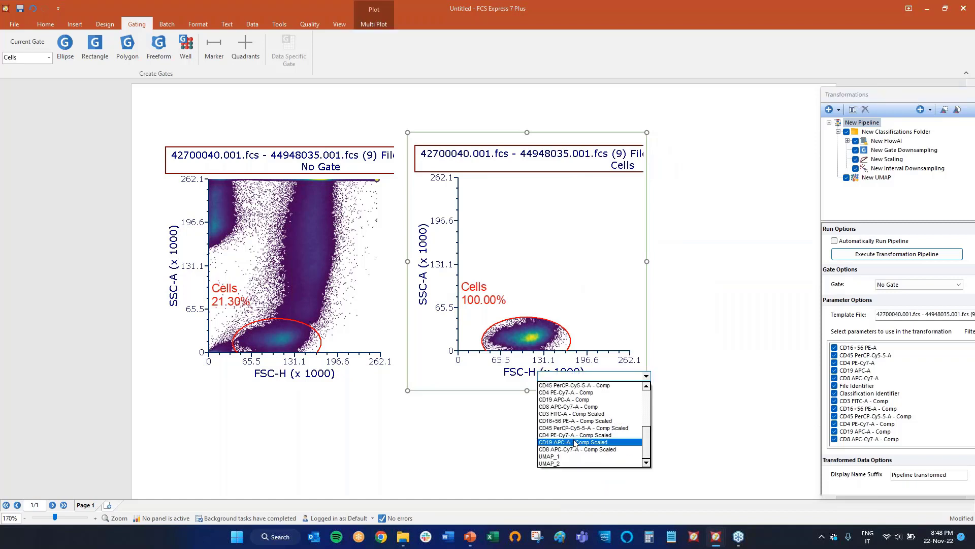
pyautogui.scroll(2, 584, 421)
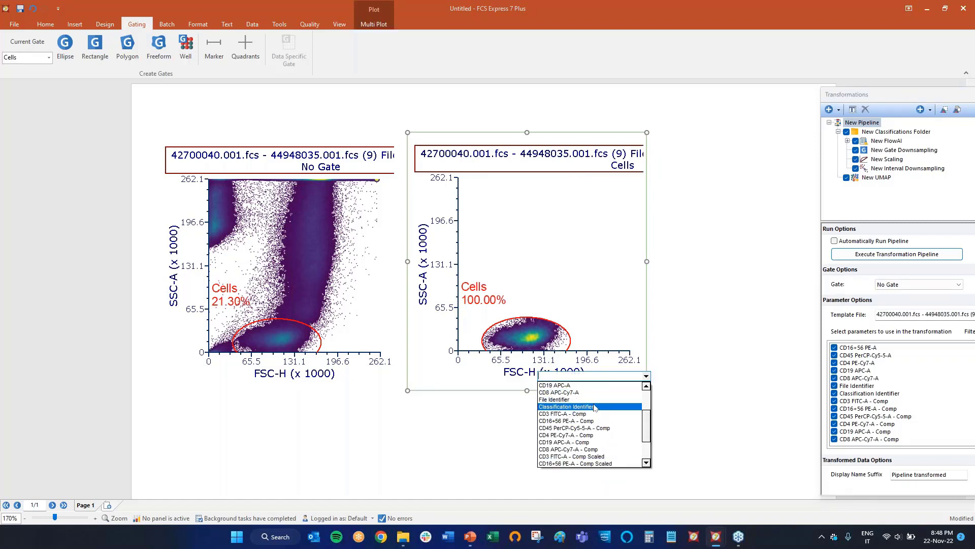
pyautogui.scroll(-2, 594, 409)
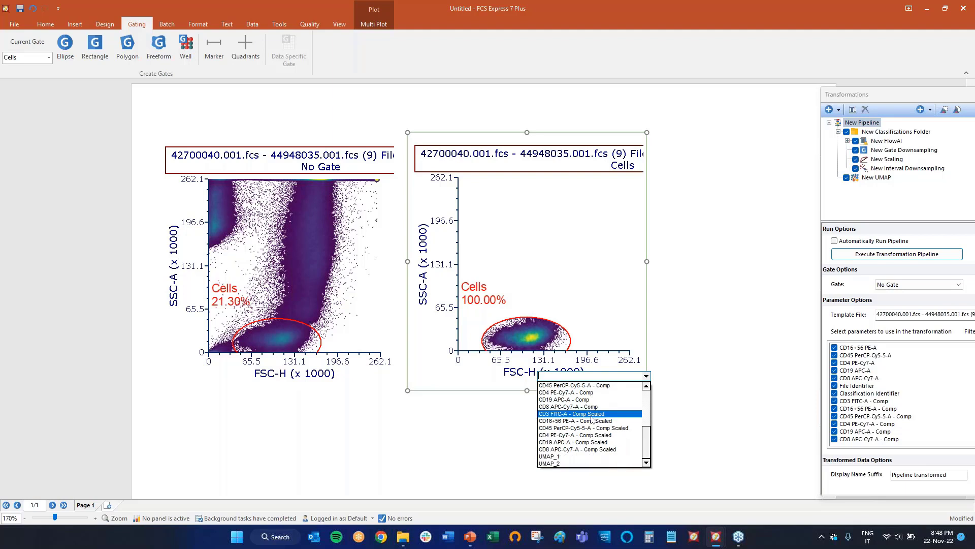
pyautogui.click(568, 456)
pyautogui.click(424, 254)
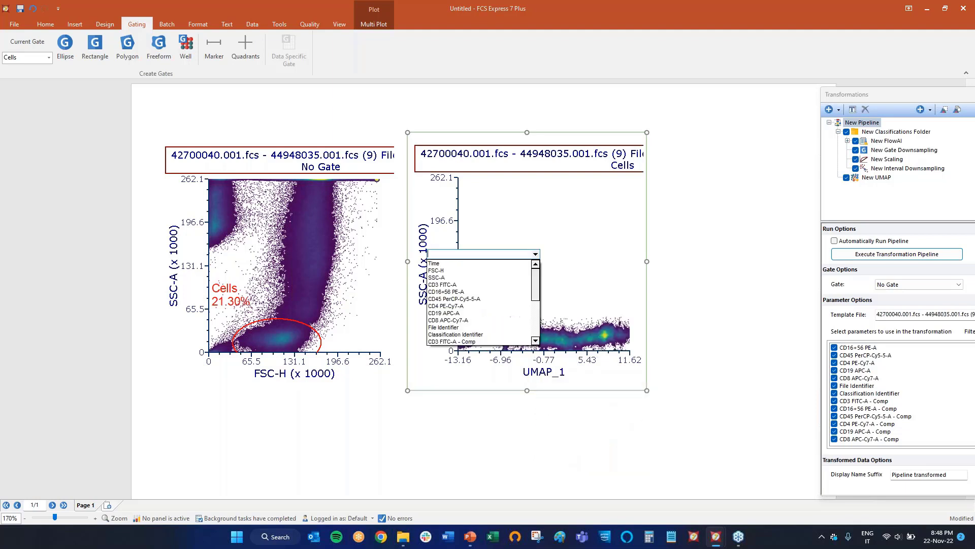
pyautogui.scroll(-3, 455, 335)
pyautogui.click(454, 341)
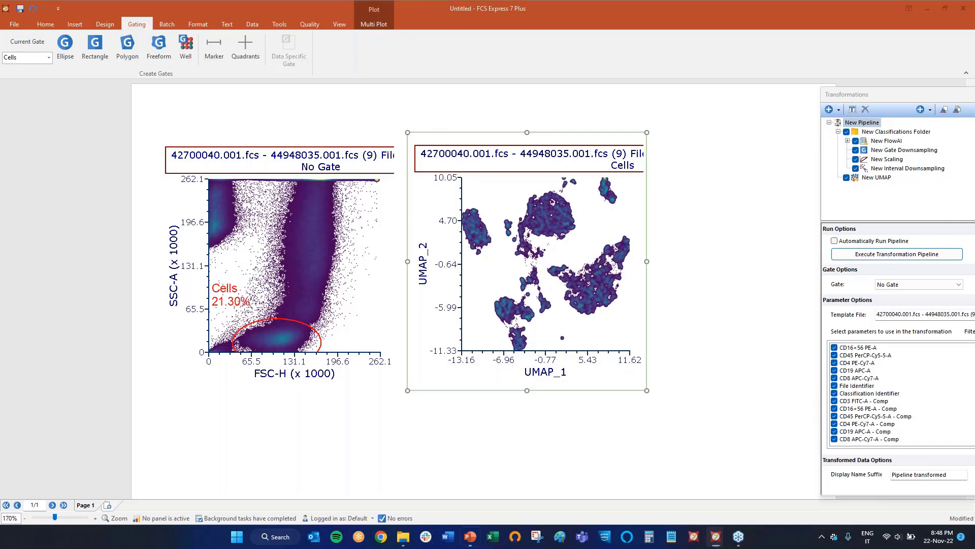
# Switch to PowerPoint and present the Data Merging slide full screen to review the step-by-step and on-the-fly workflows.
pyautogui.moveTo(0, 229); pyautogui.dragTo(560, 1)
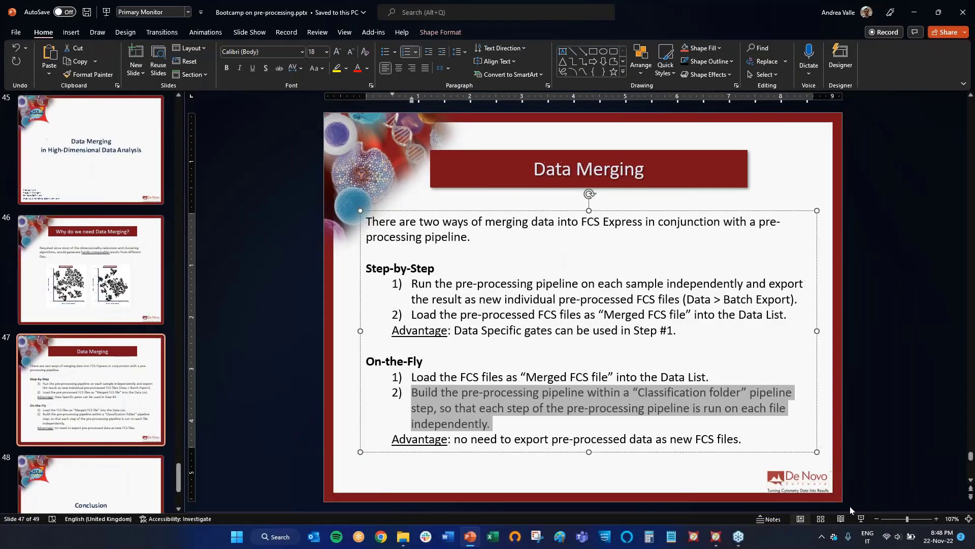
pyautogui.hotkey('shift', 'F5')
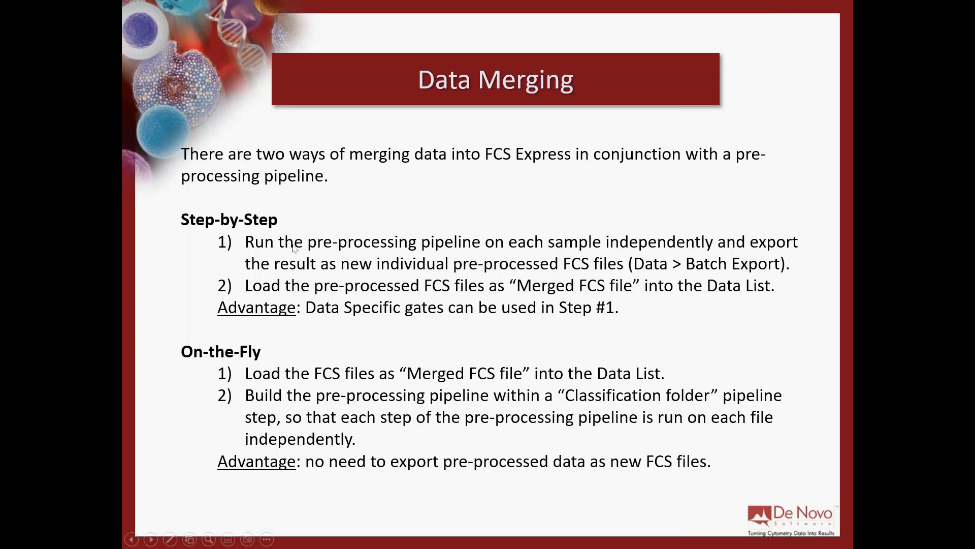
pyautogui.click(257, 240)
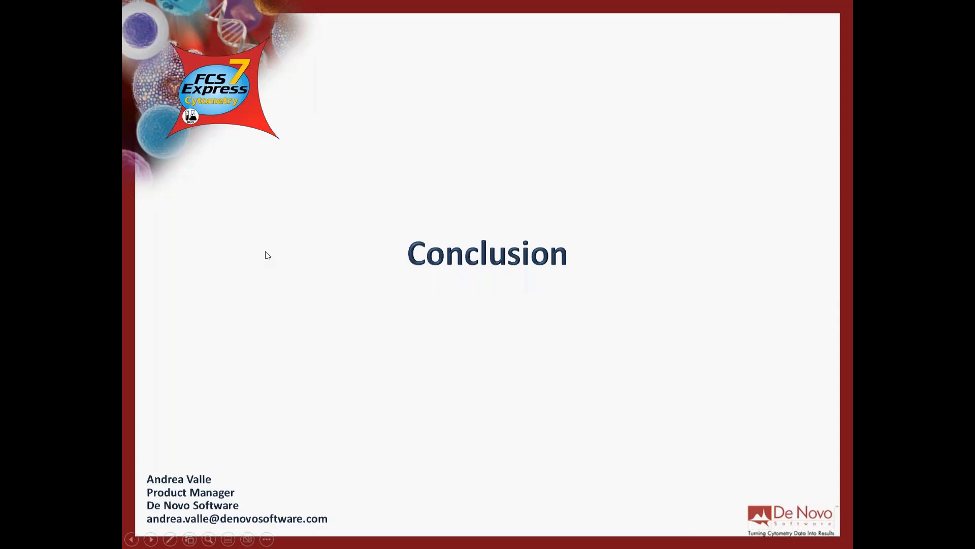
pyautogui.click(264, 253)
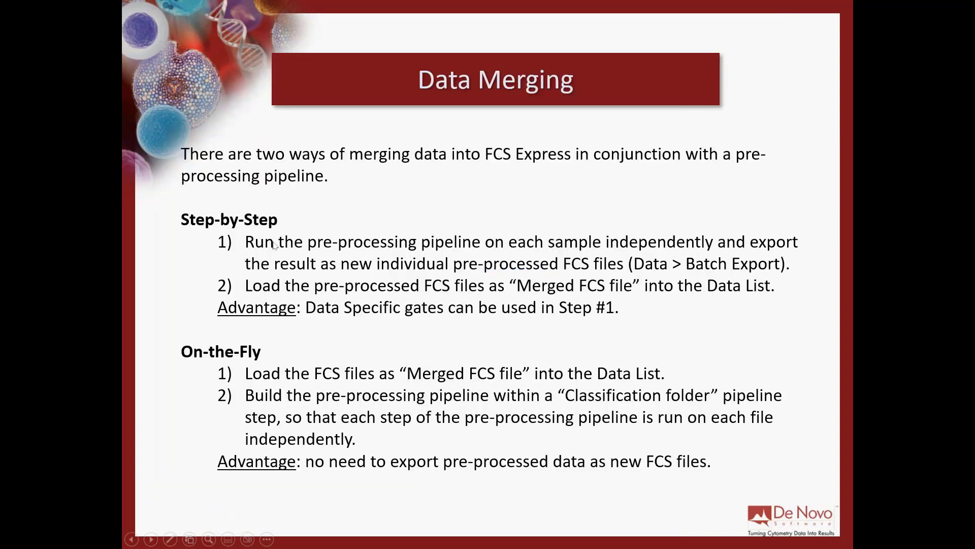